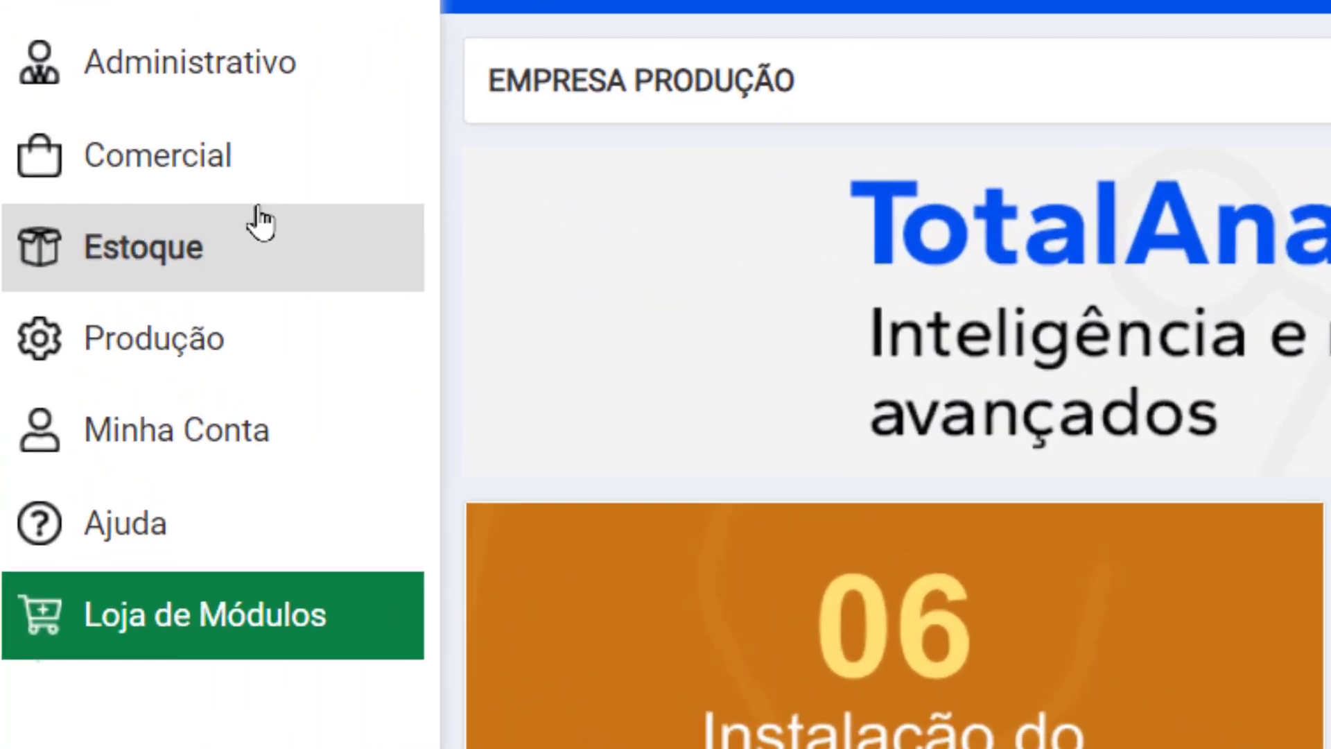
Step: List the active products in product management and open the Bolo de Morango record for editing
click(103, 125)
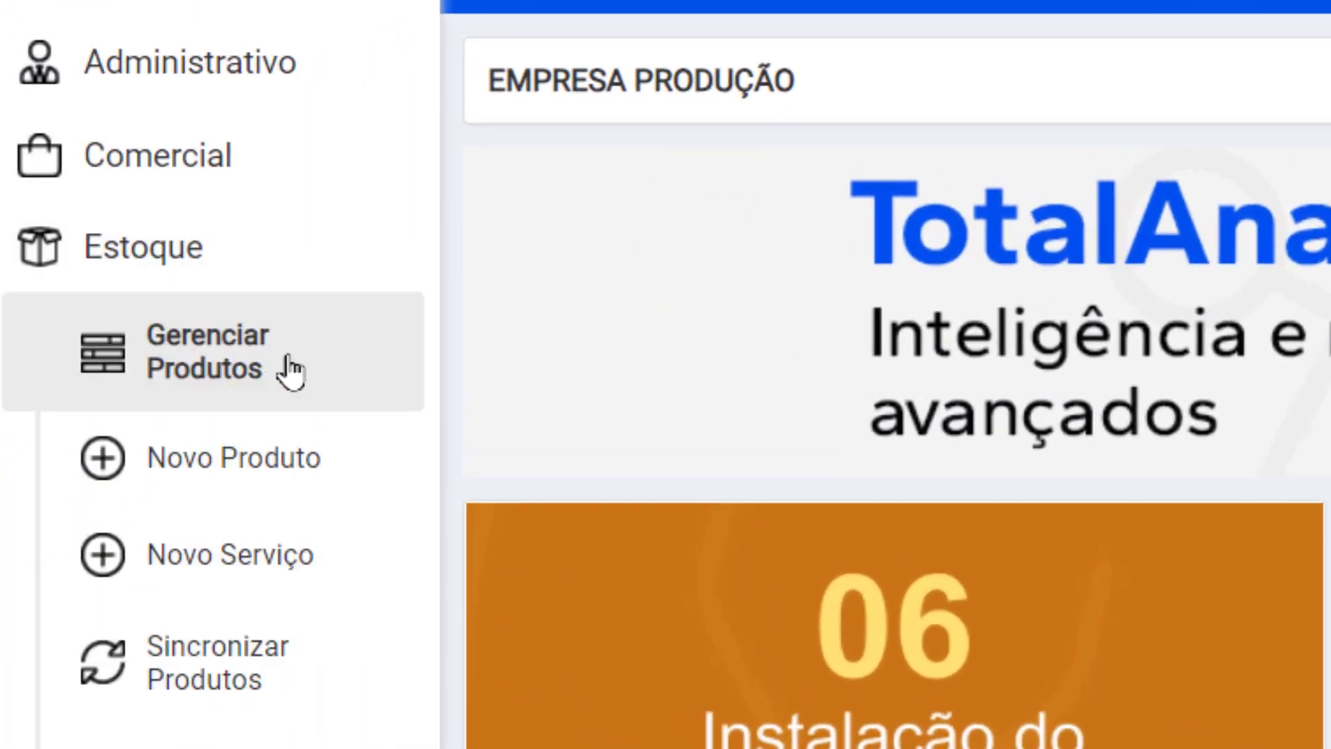
click(291, 371)
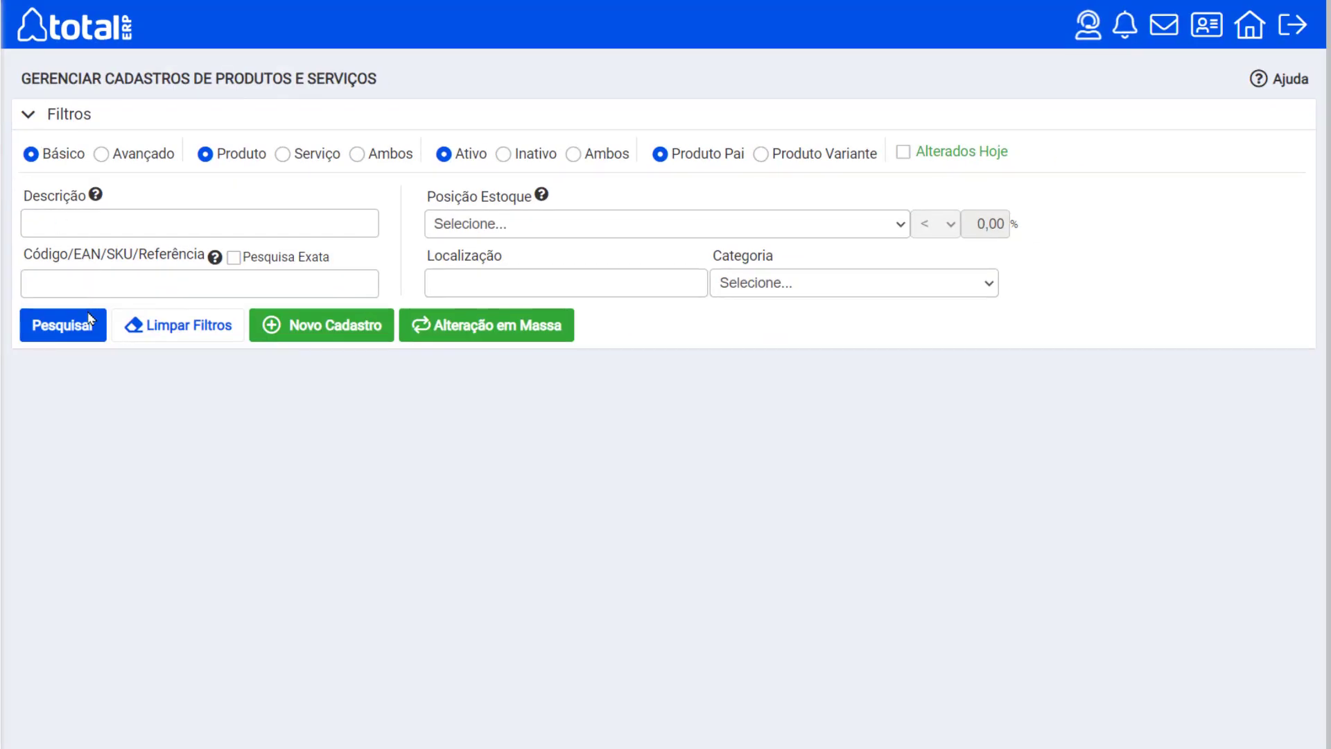
click(82, 329)
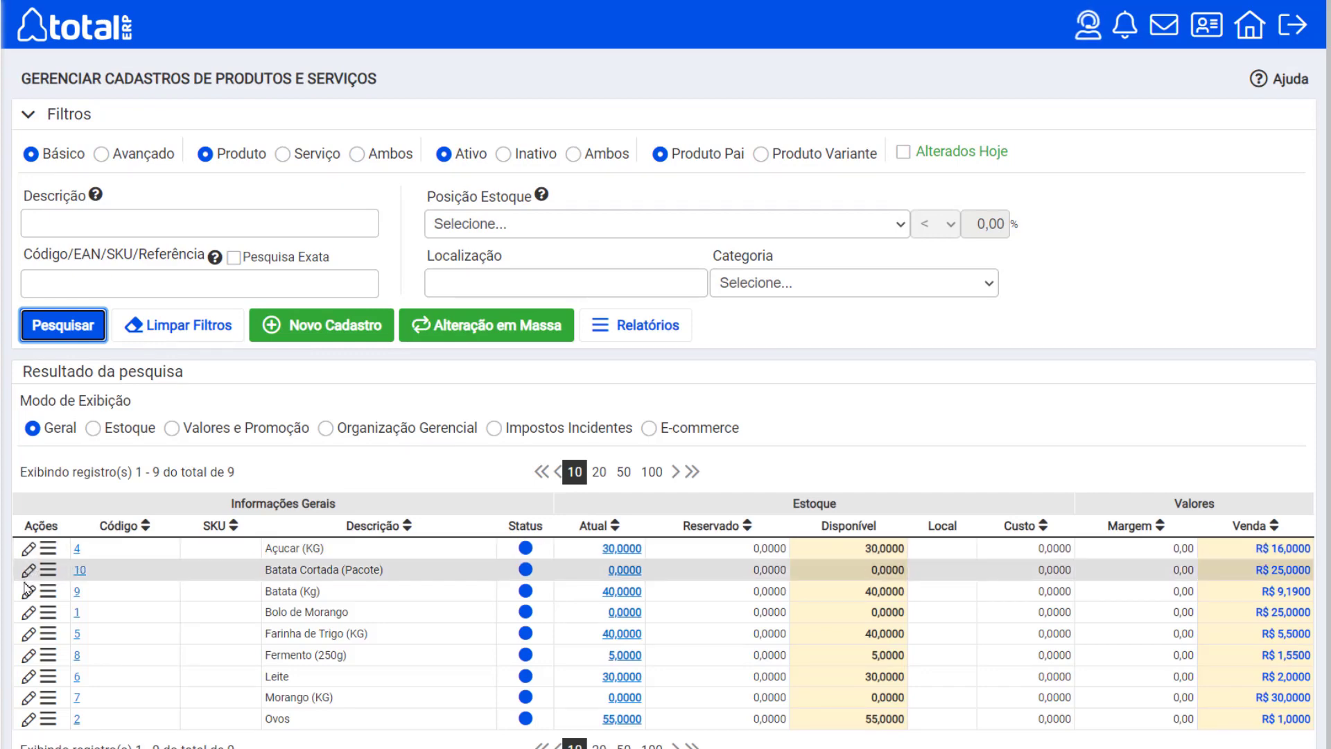
click(25, 615)
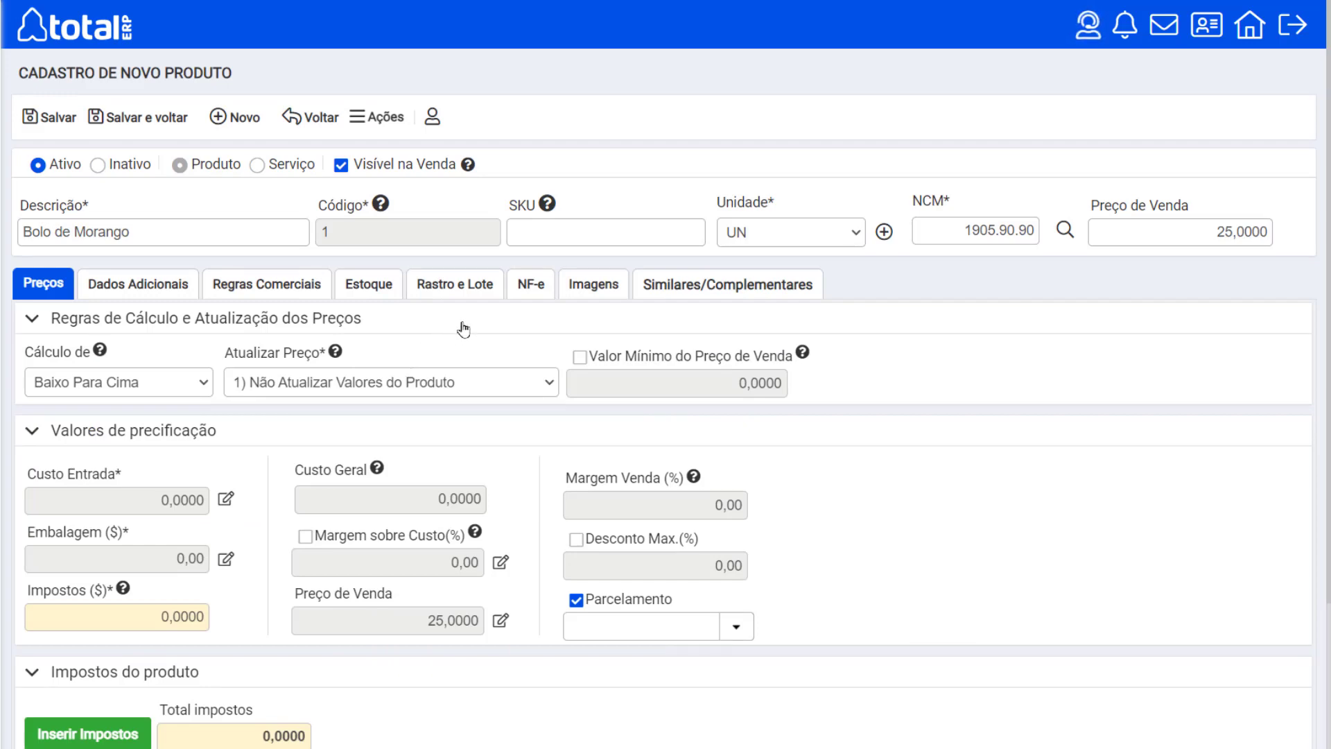
Step: In the product's NF-e fiscal integration data, set Tipo Produto to 04 - Produto Acabado
click(528, 284)
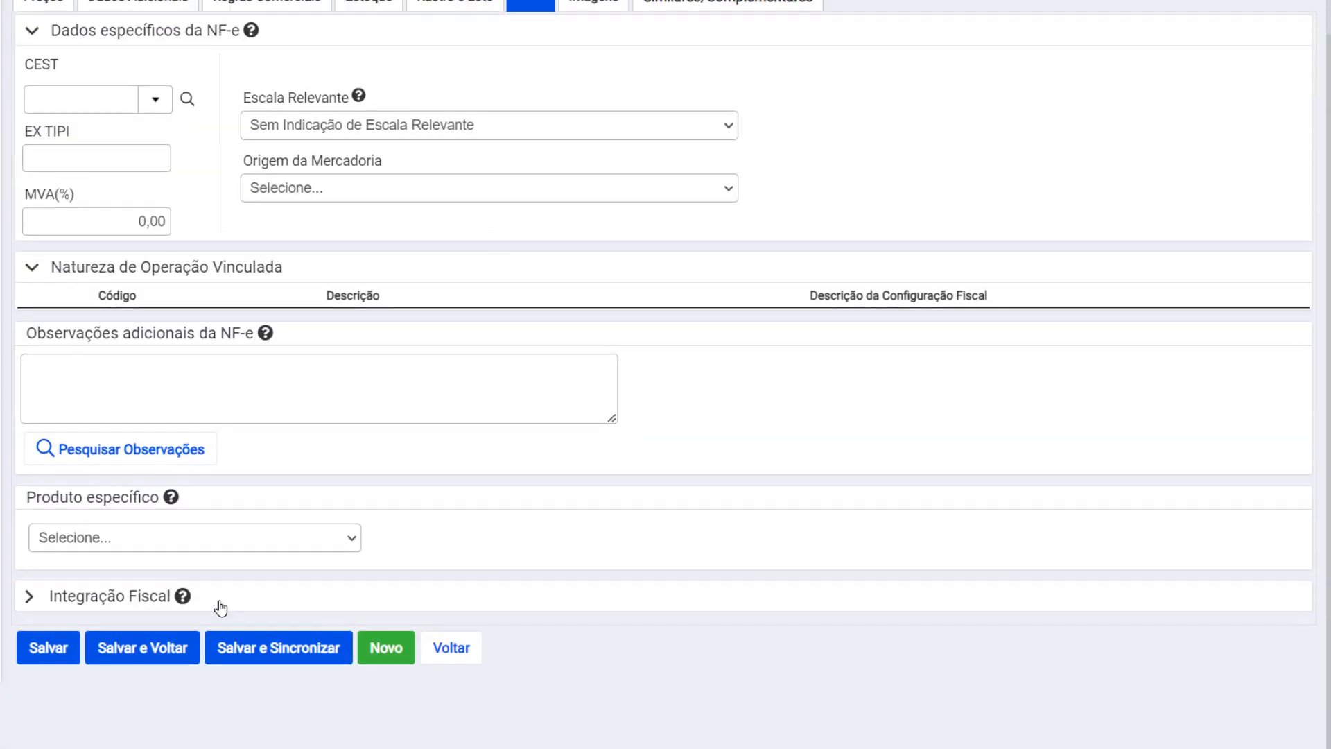
click(219, 606)
scroll(228, 590, down, 2)
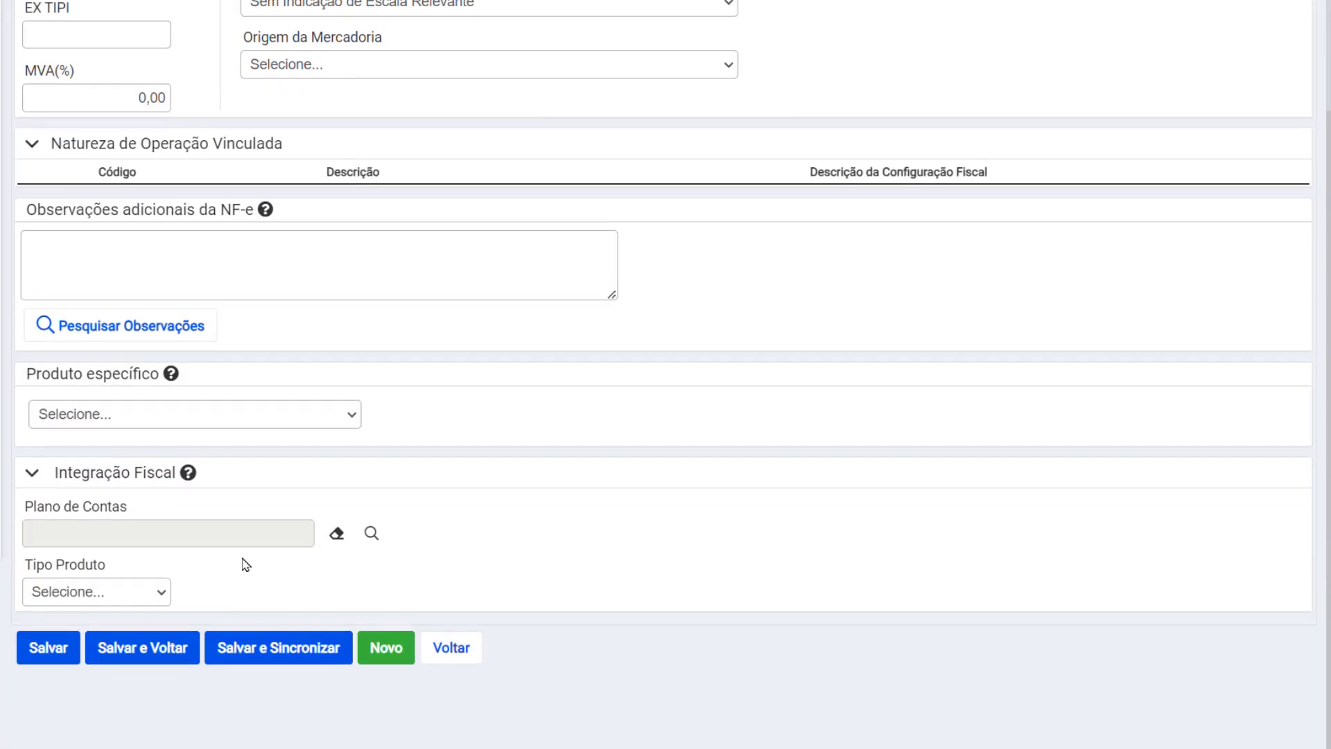
click(158, 599)
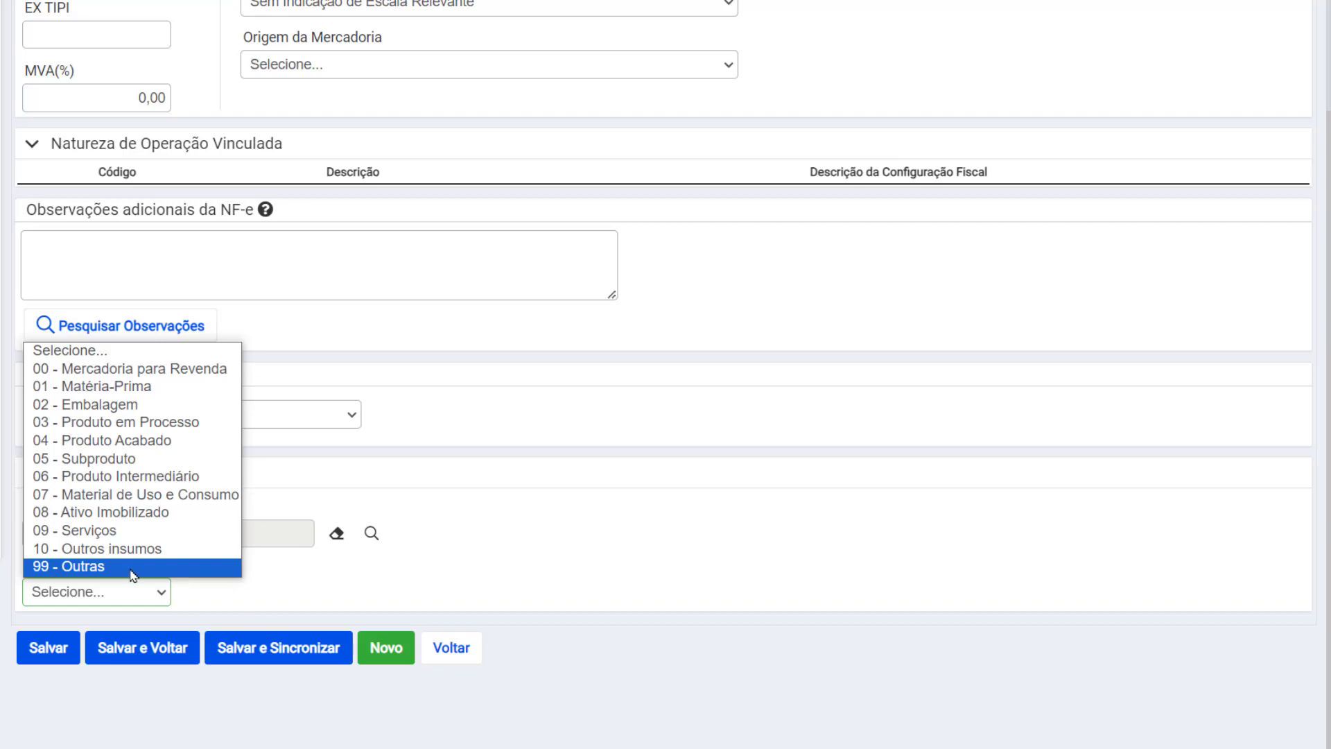
click(175, 445)
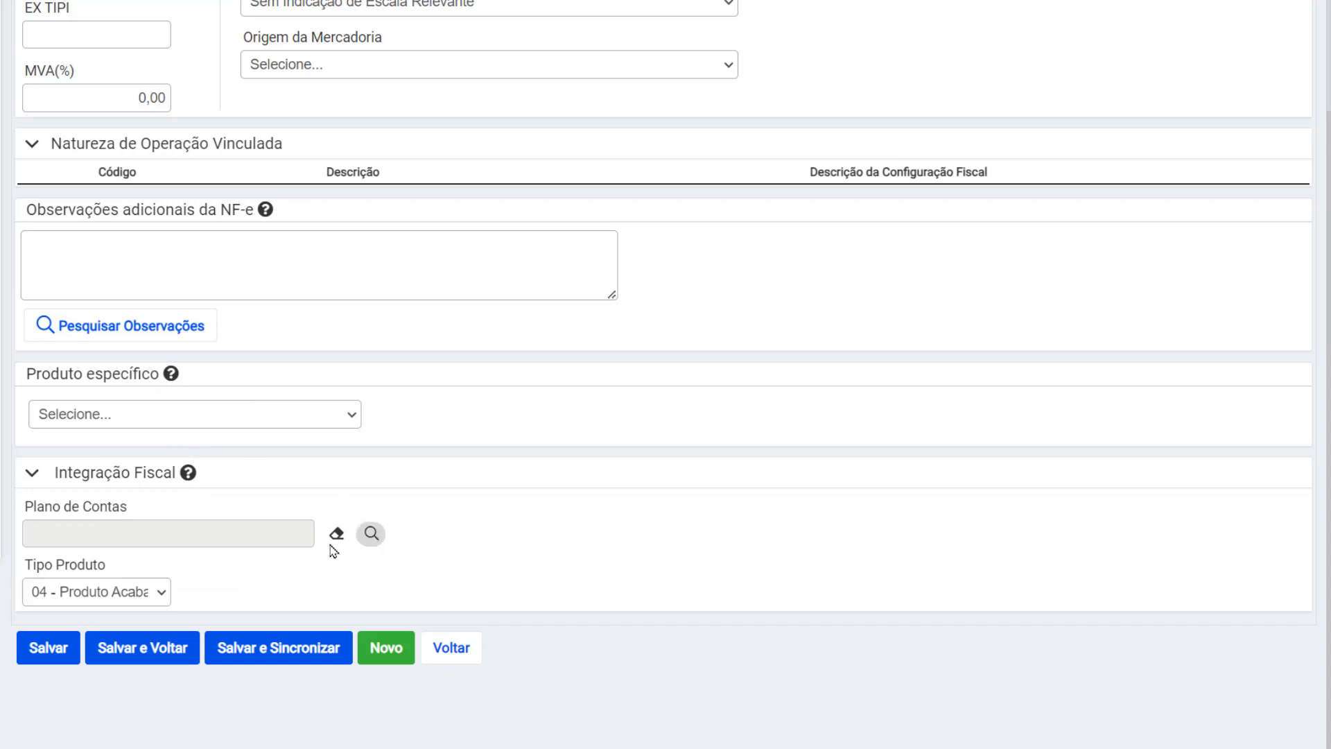
Step: Save and synchronize the Bolo de Morango product, agreeing to the synchronization and closing the information message
click(293, 652)
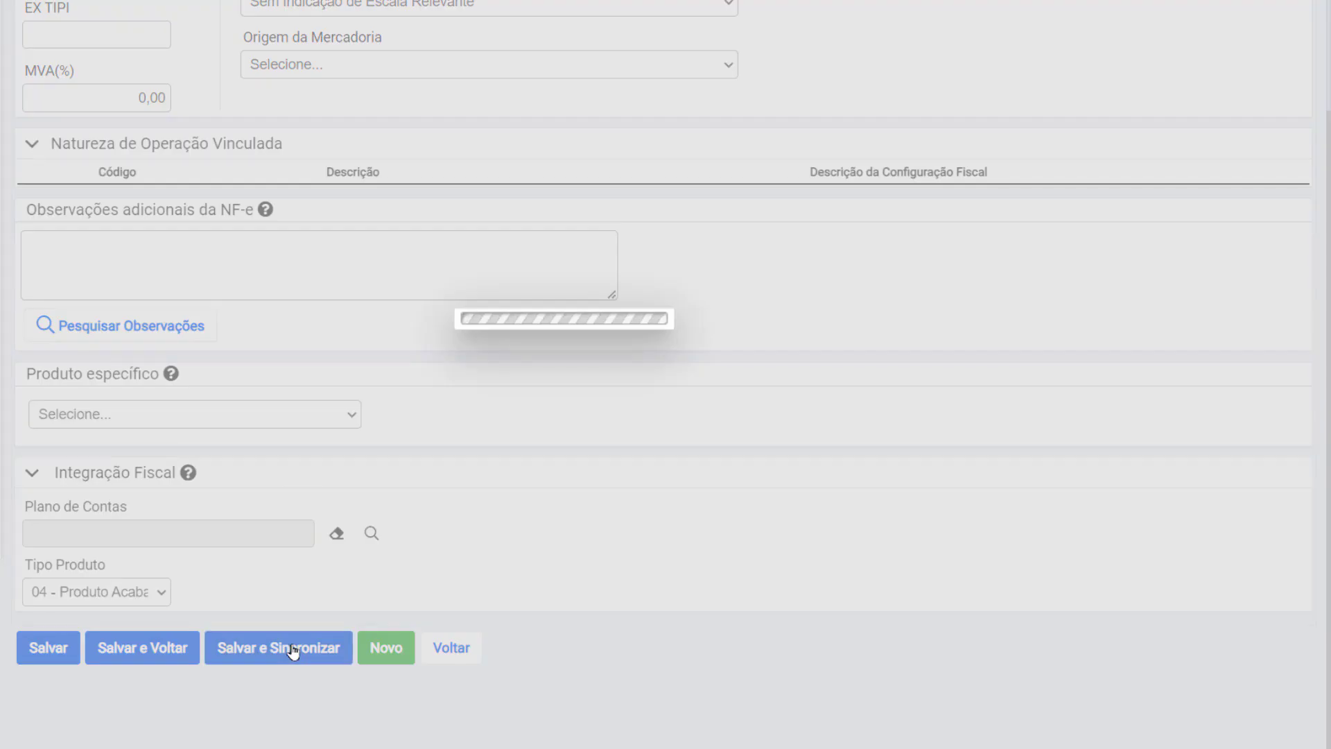
scroll(721, 229, up, 1)
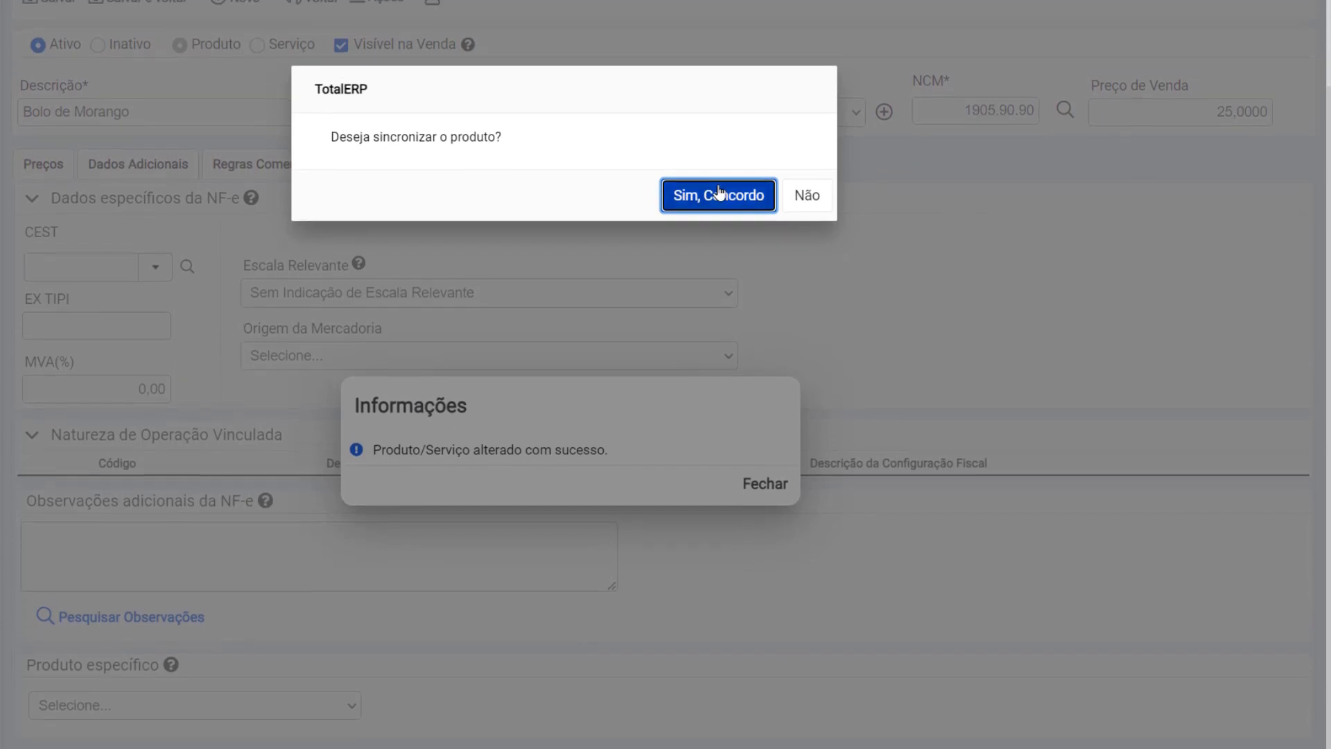
click(707, 197)
click(763, 491)
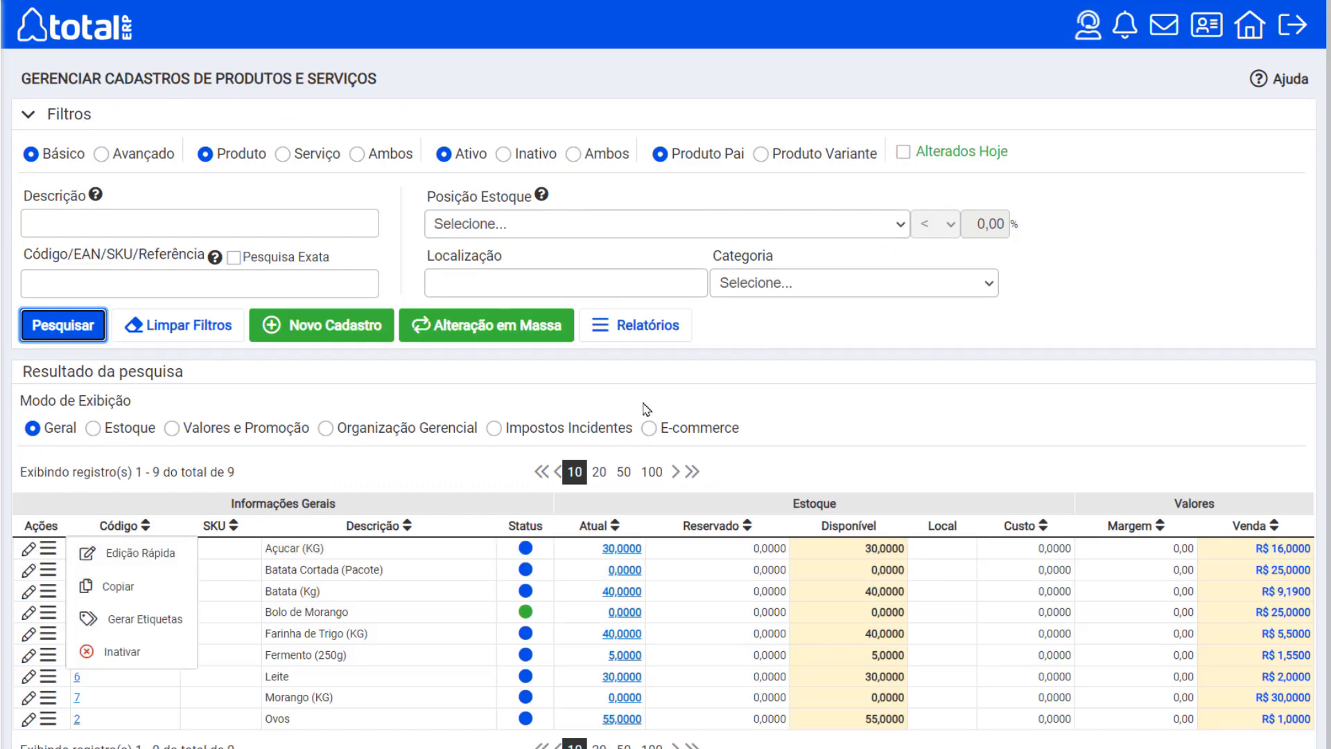
Step: Open the mass-change tool for product data and list all active products
click(829, 410)
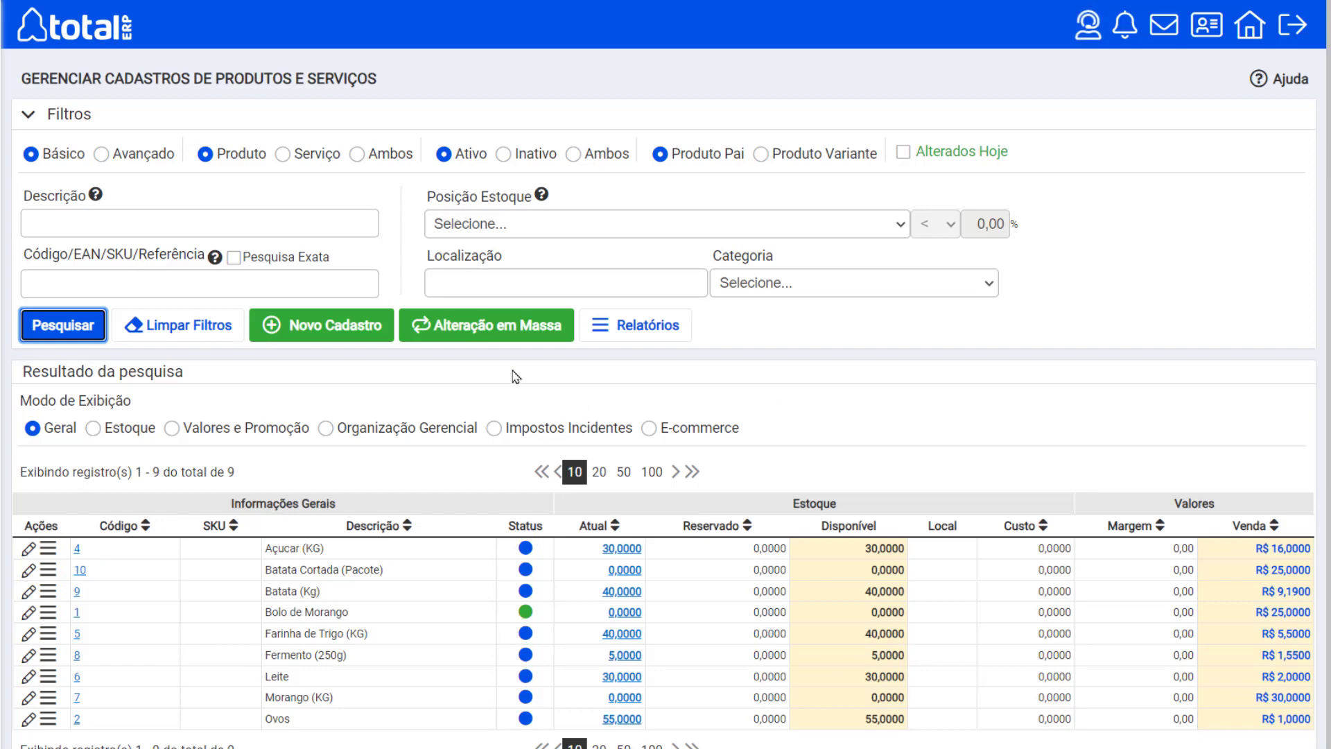
click(452, 326)
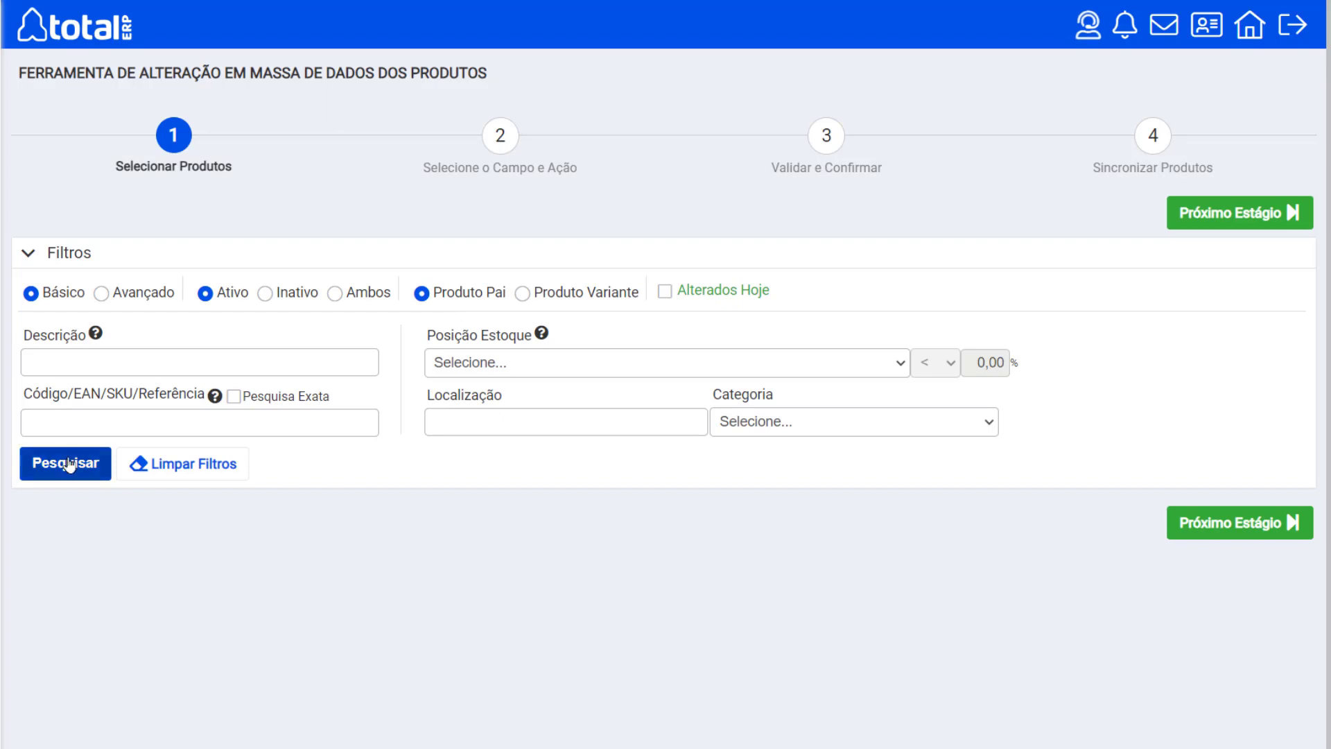
click(67, 463)
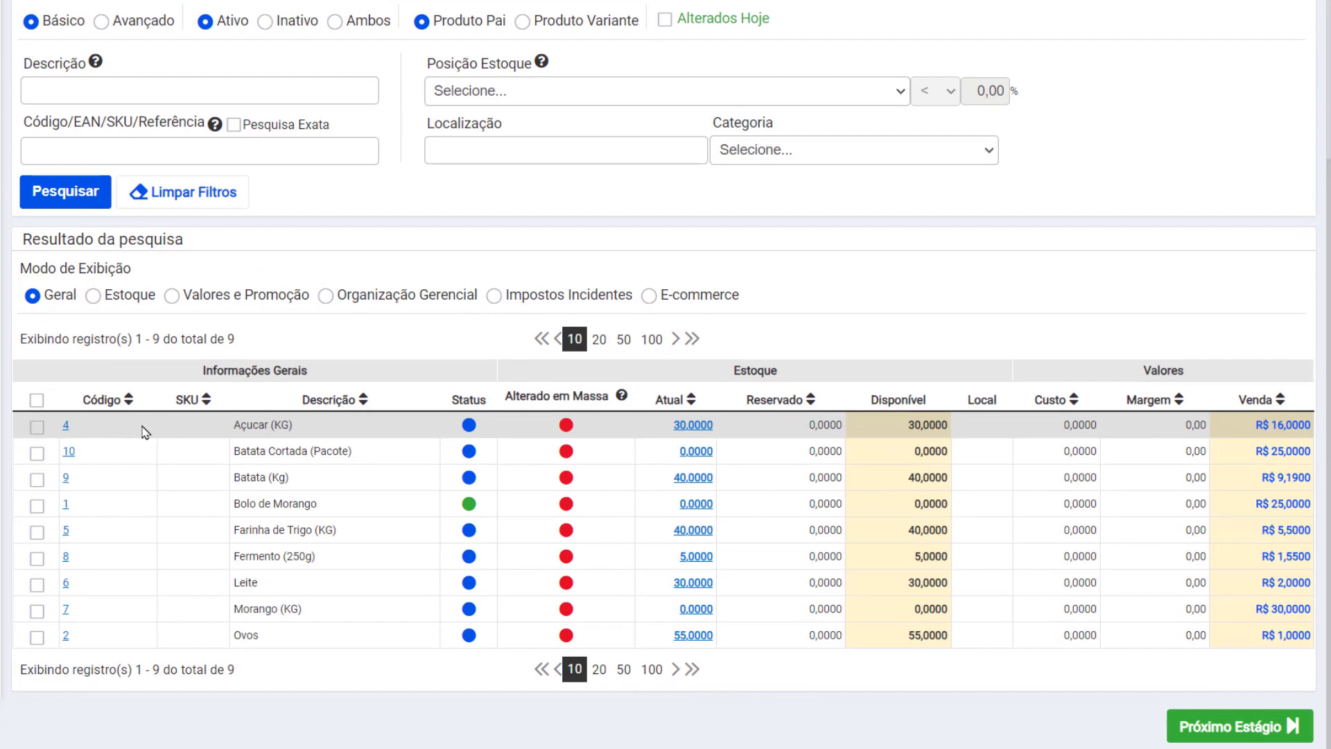
Step: Select Açucar, Batata (Kg), Farinha de Trigo, Fermento, Leite, Morango and Ovos for the mass change and advance to field selection
click(36, 426)
click(36, 480)
click(36, 532)
click(37, 558)
click(37, 584)
click(37, 611)
click(37, 637)
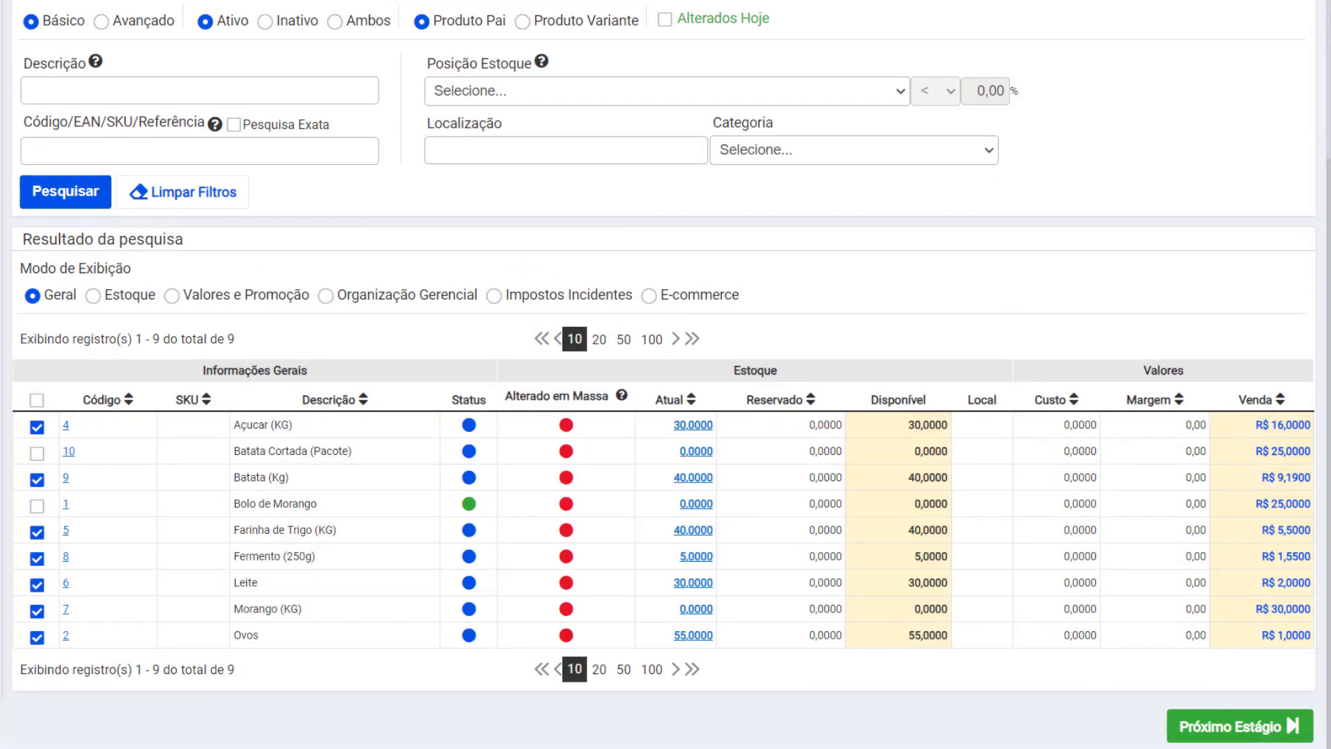
click(1234, 726)
scroll(327, 318, up, 2)
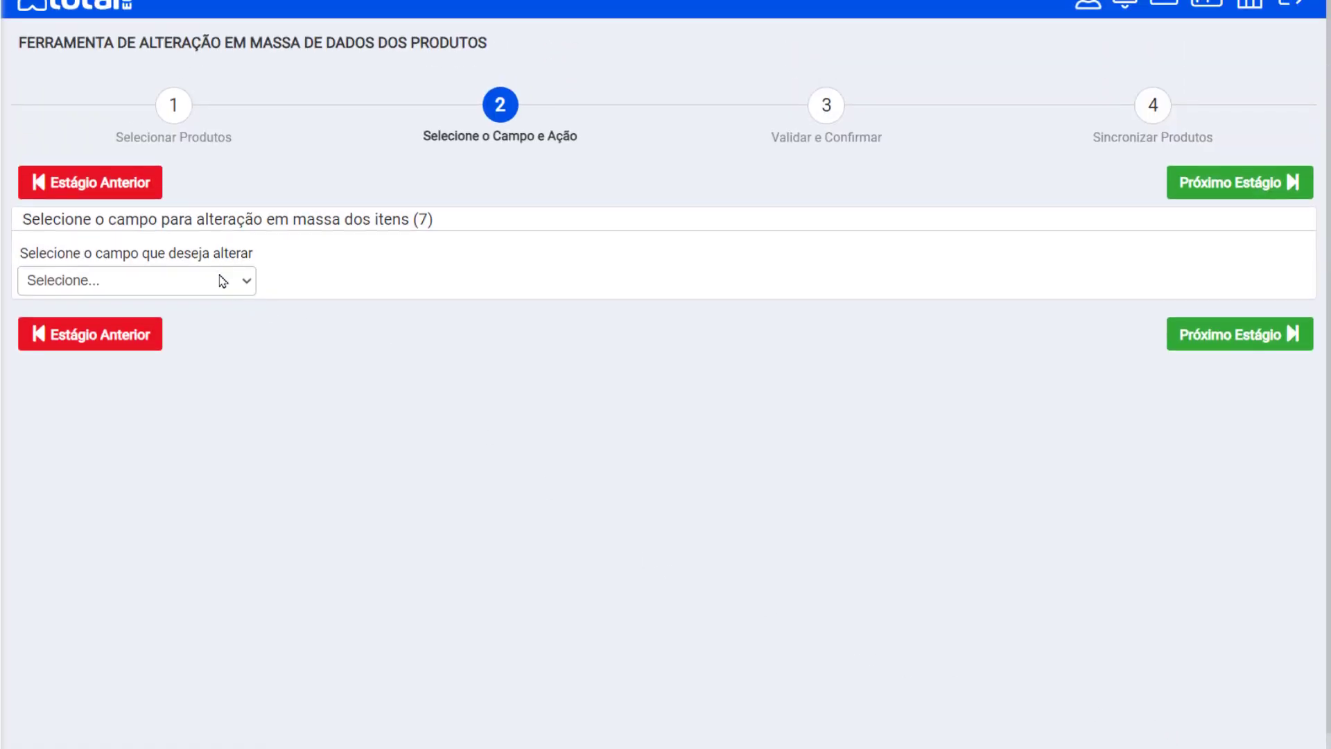
Step: Mass-change the selected ingredients' Tipo Produto to 01 - Matéria-Prima and confirm the change
click(222, 281)
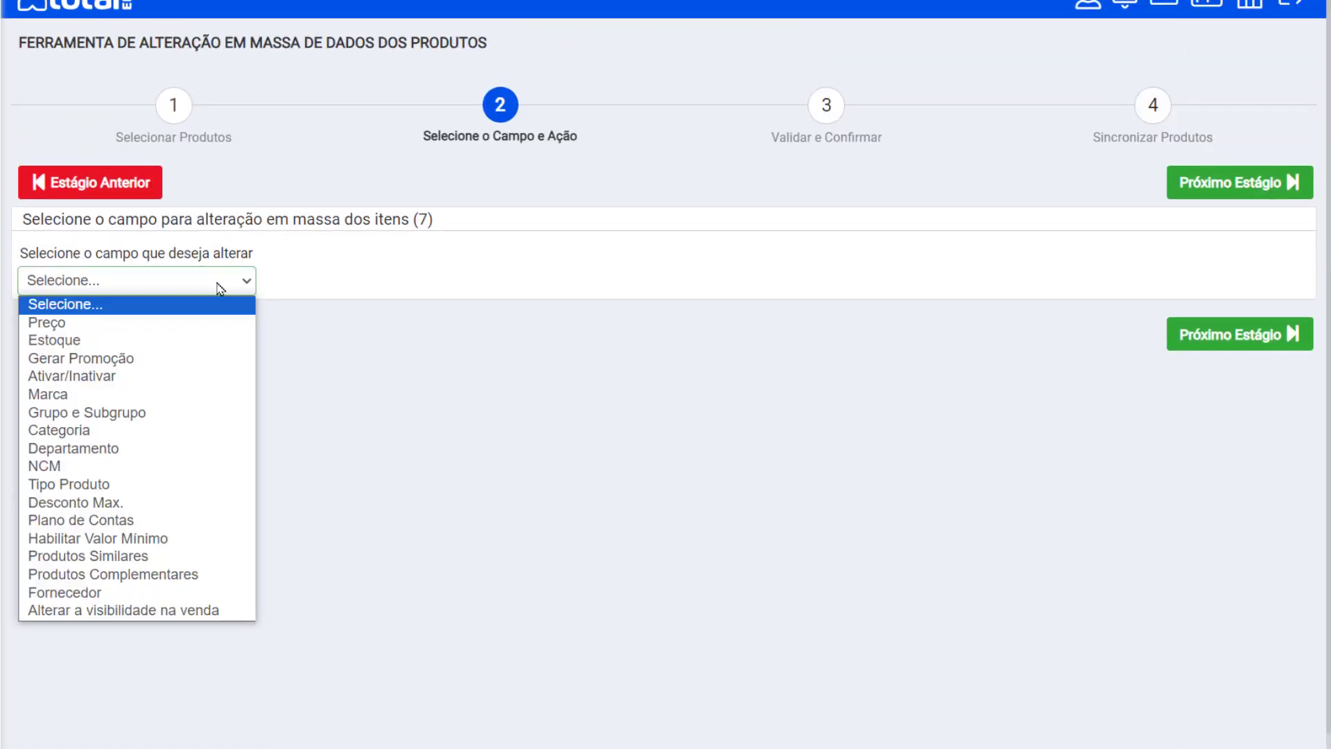
click(149, 483)
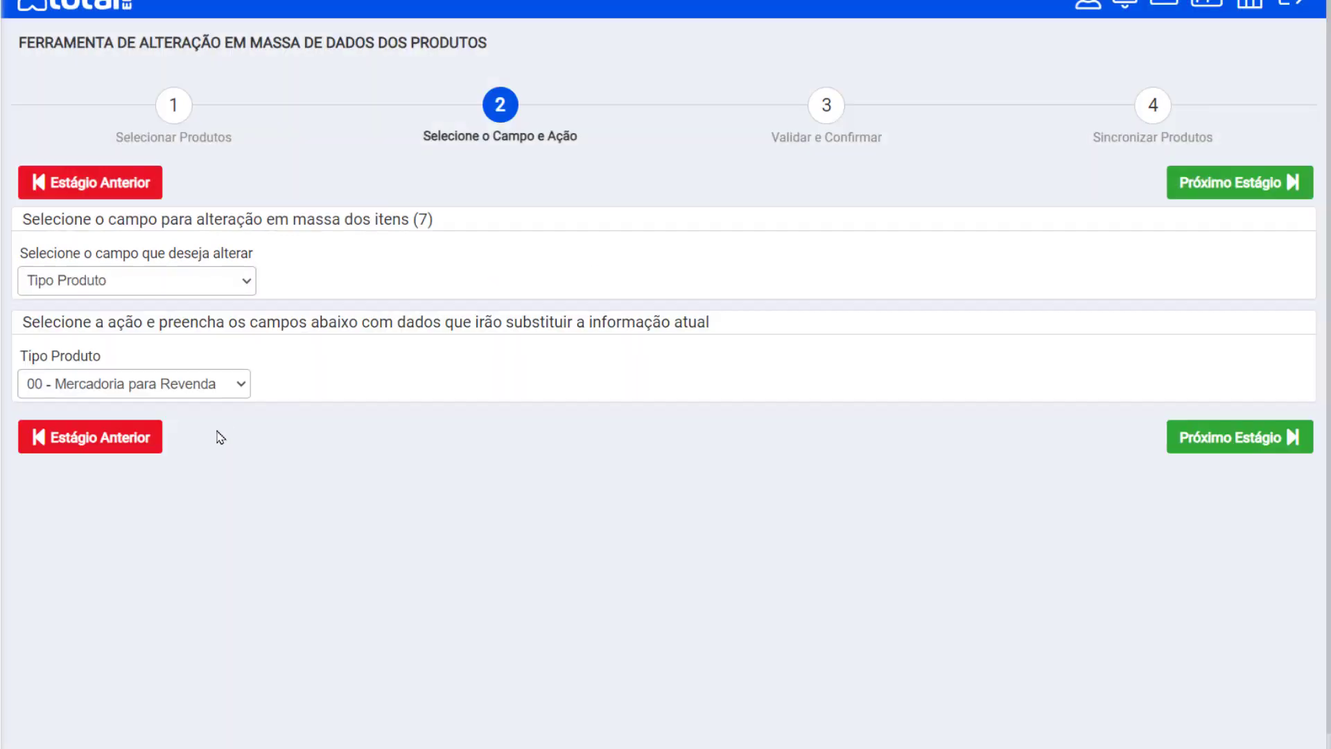
click(227, 387)
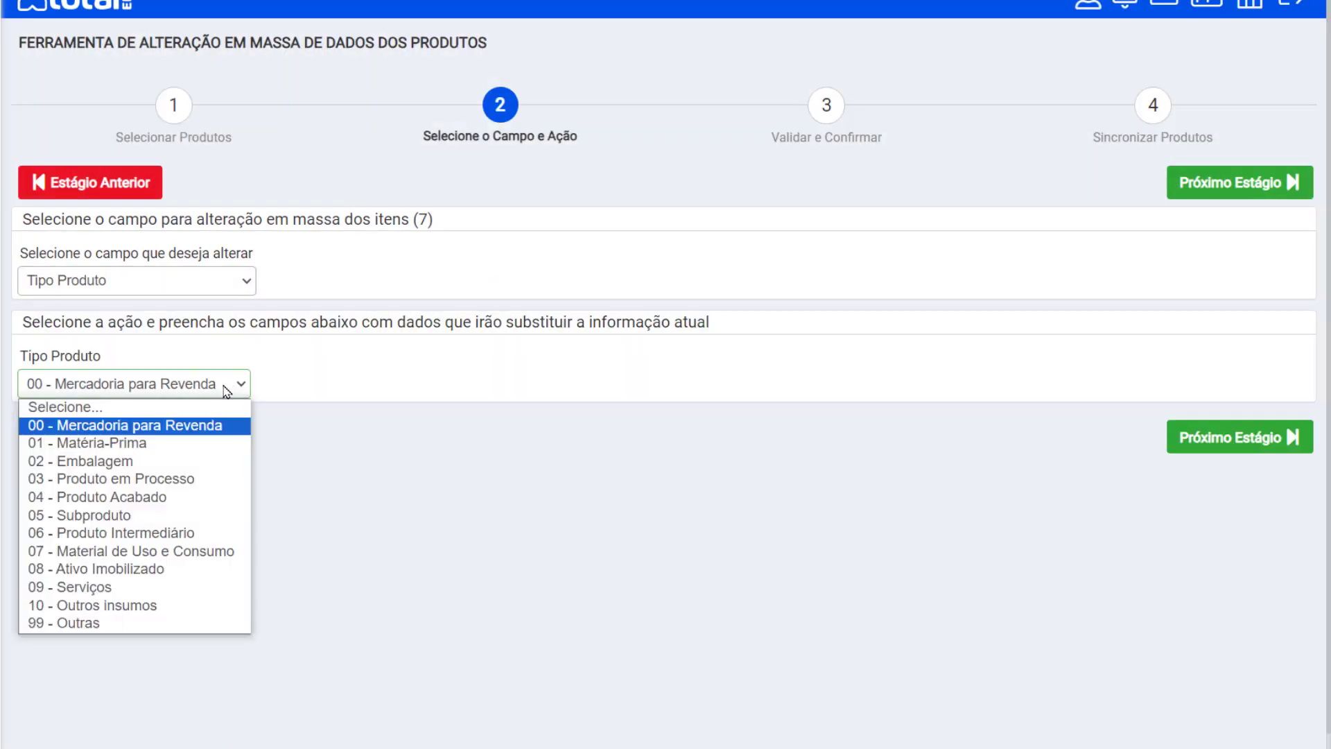
click(183, 444)
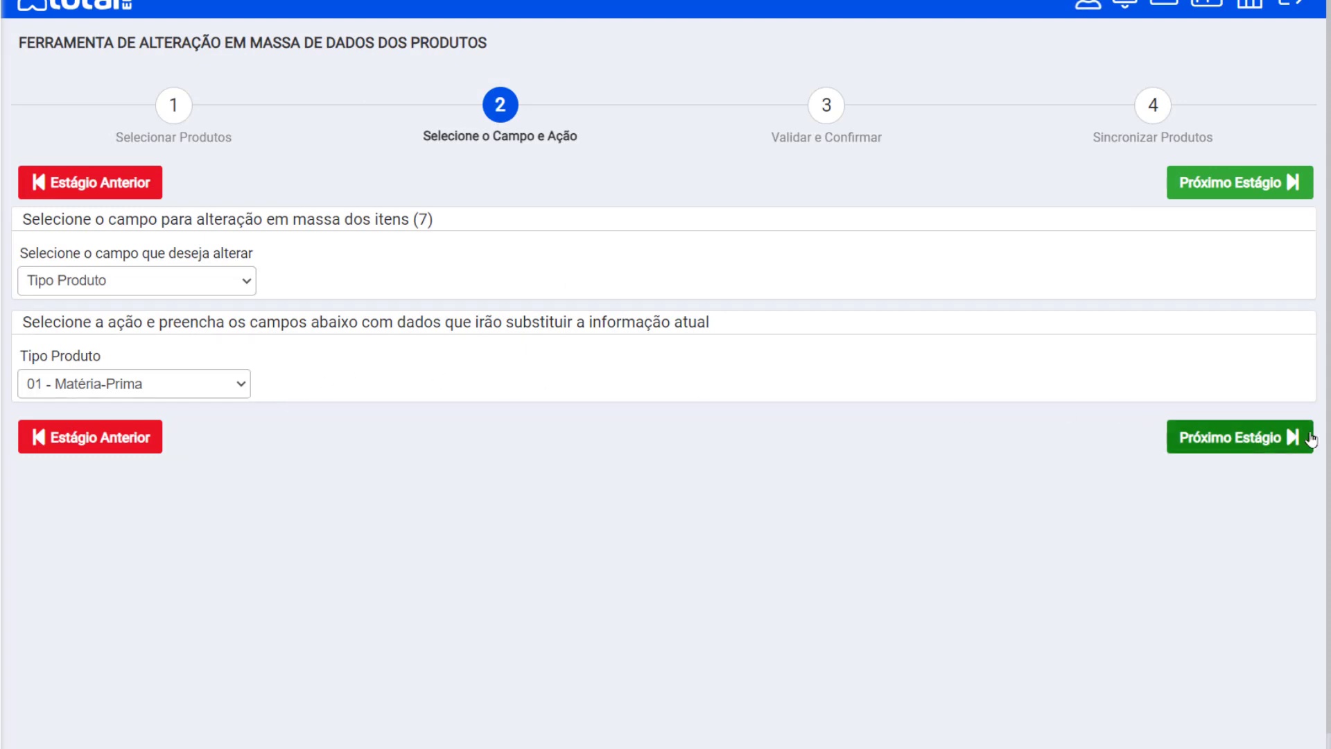
click(1257, 438)
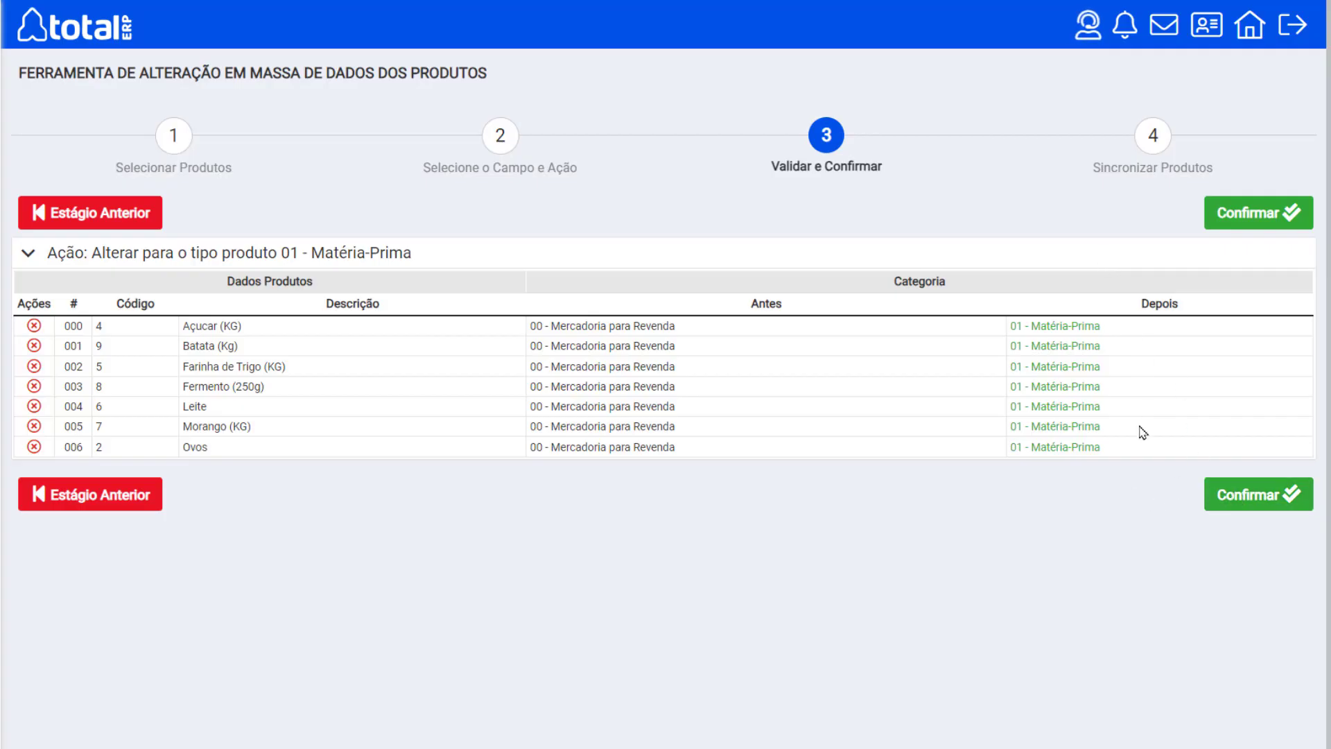
click(1250, 497)
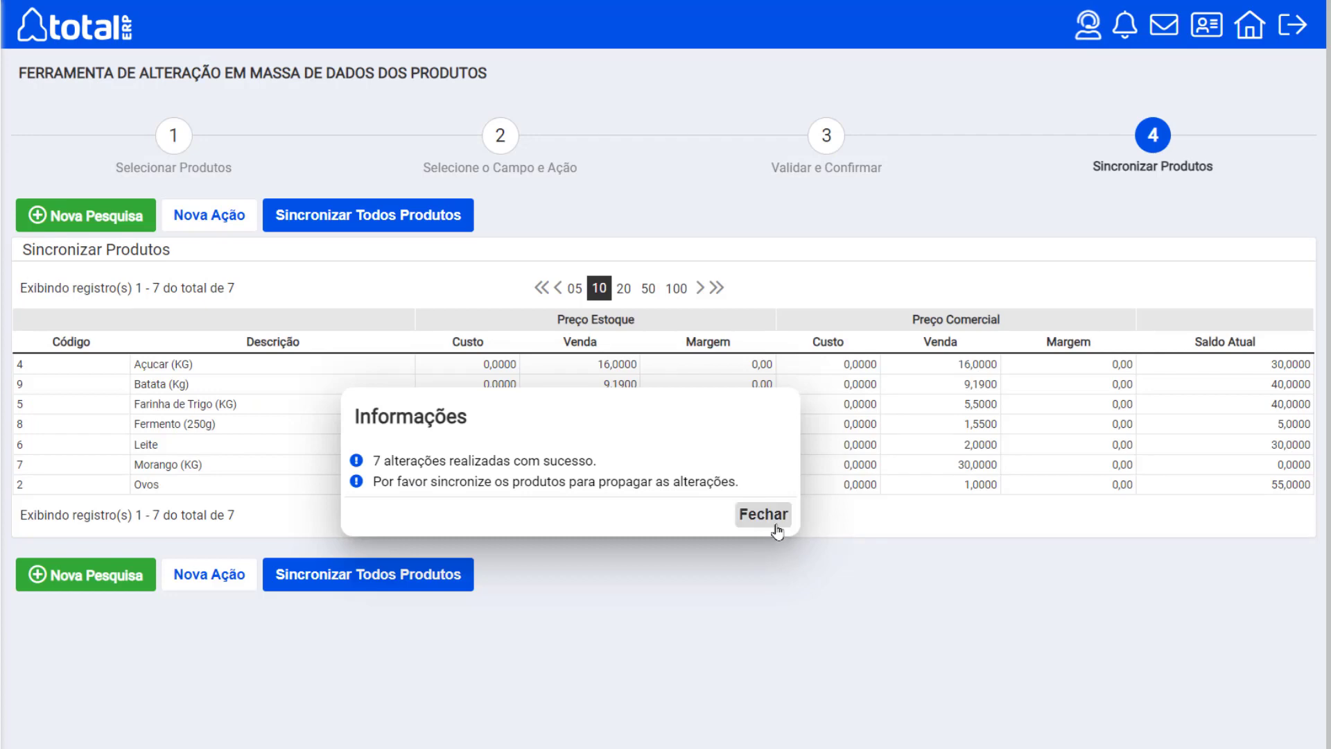
click(772, 525)
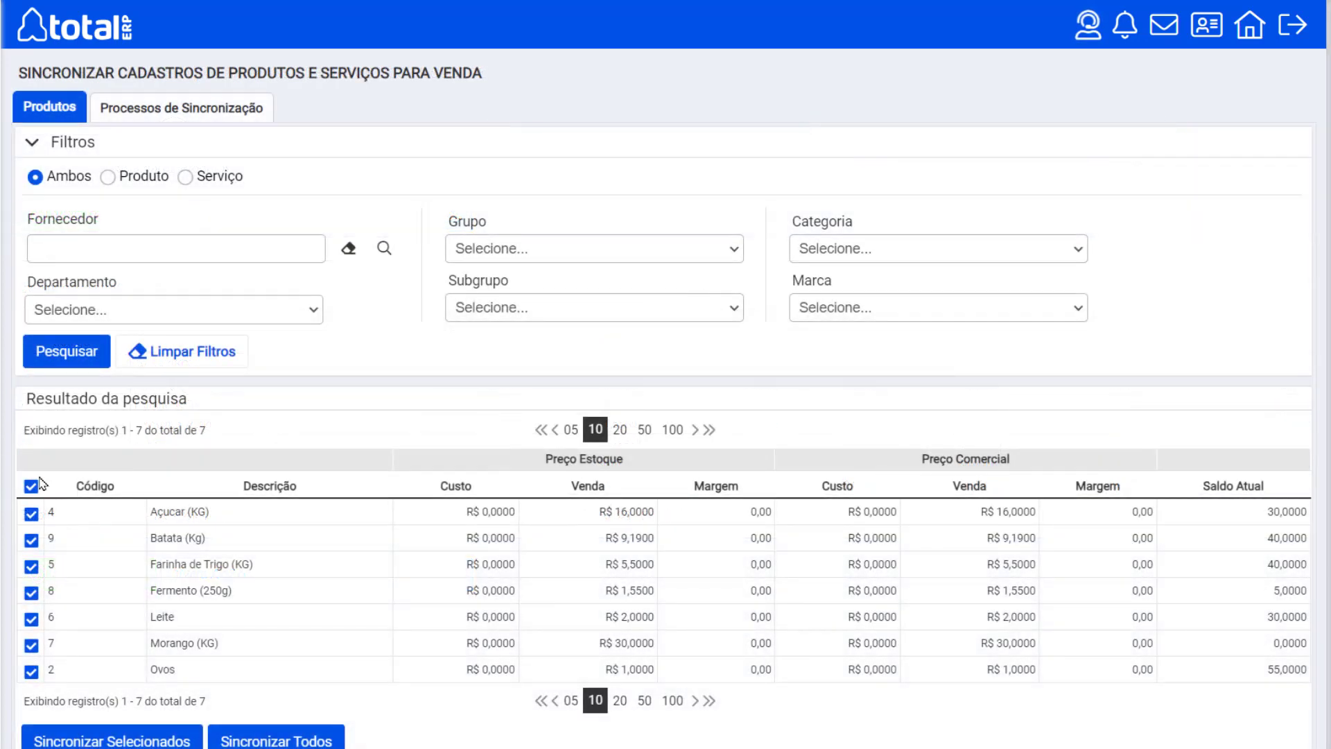
Step: Synchronize the selected ingredient products for sale, accepting the confirmation and closing the information message
scroll(32, 482, down, 1)
scroll(31, 482, down, 1)
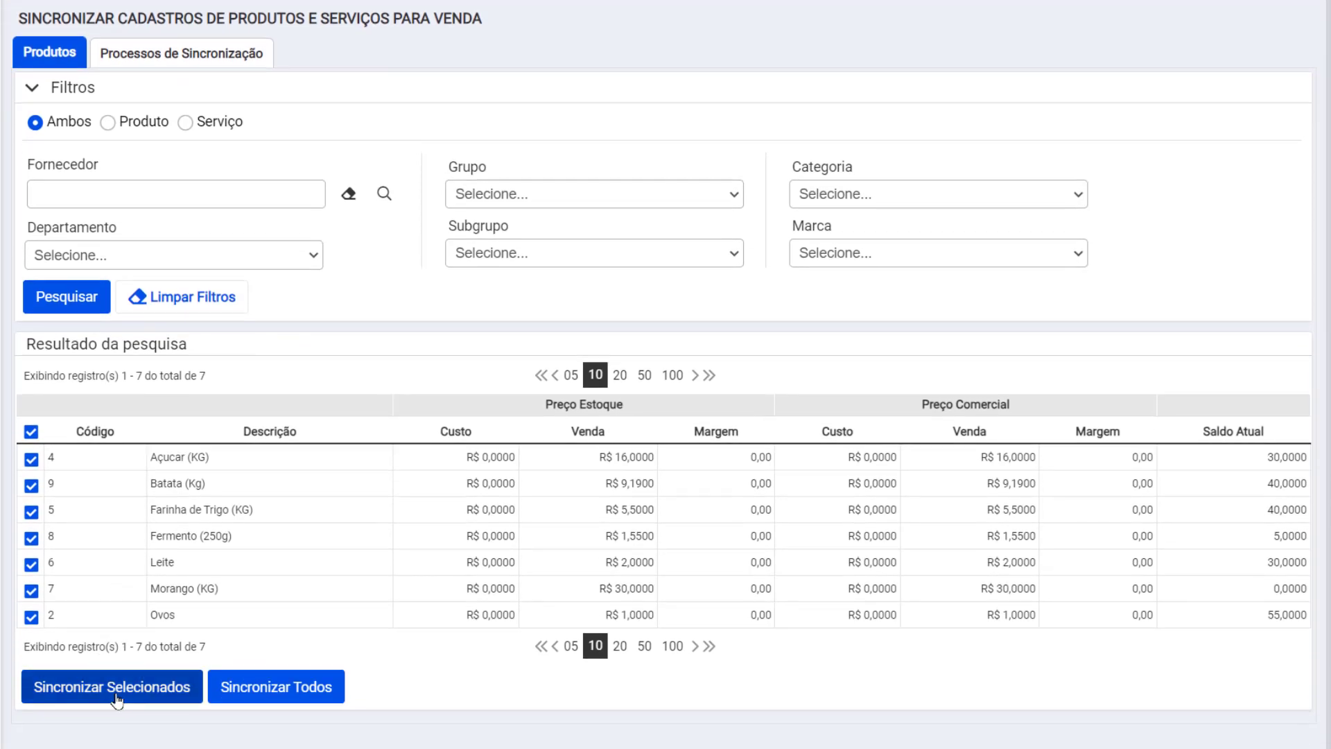
click(89, 694)
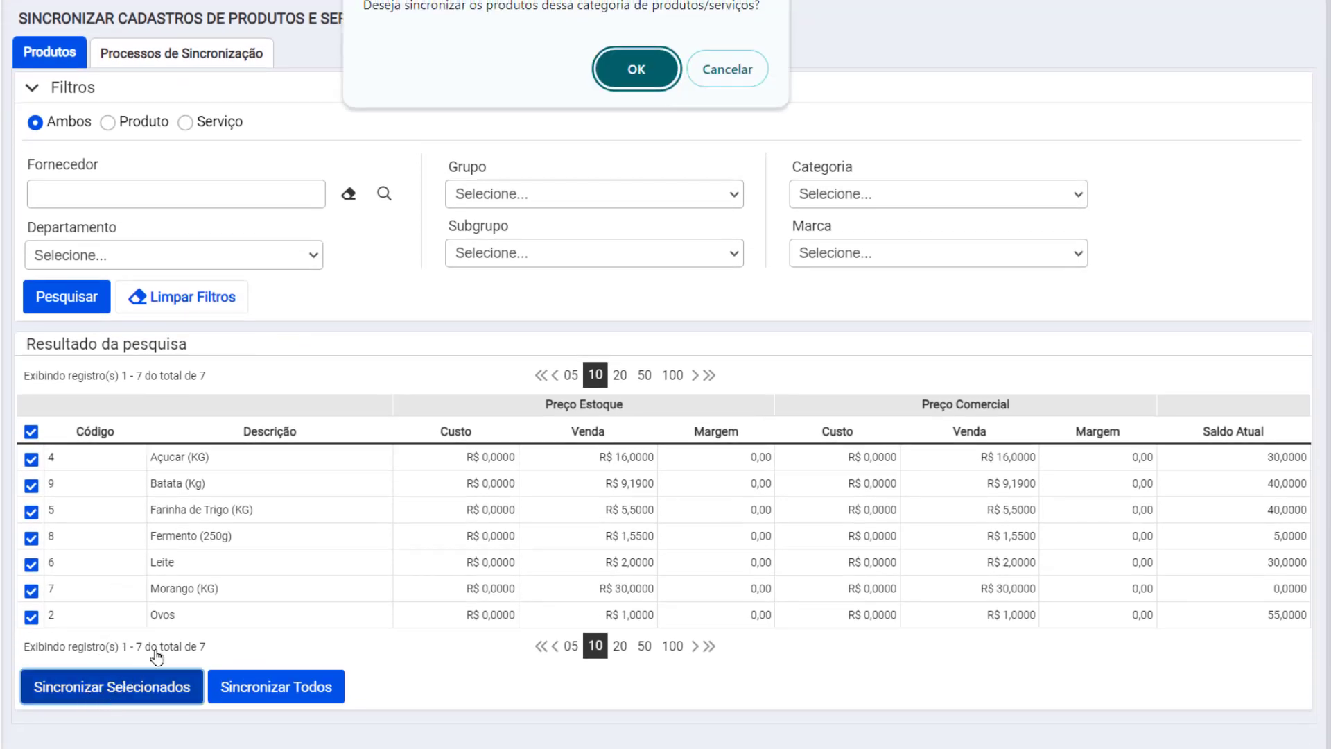
click(636, 70)
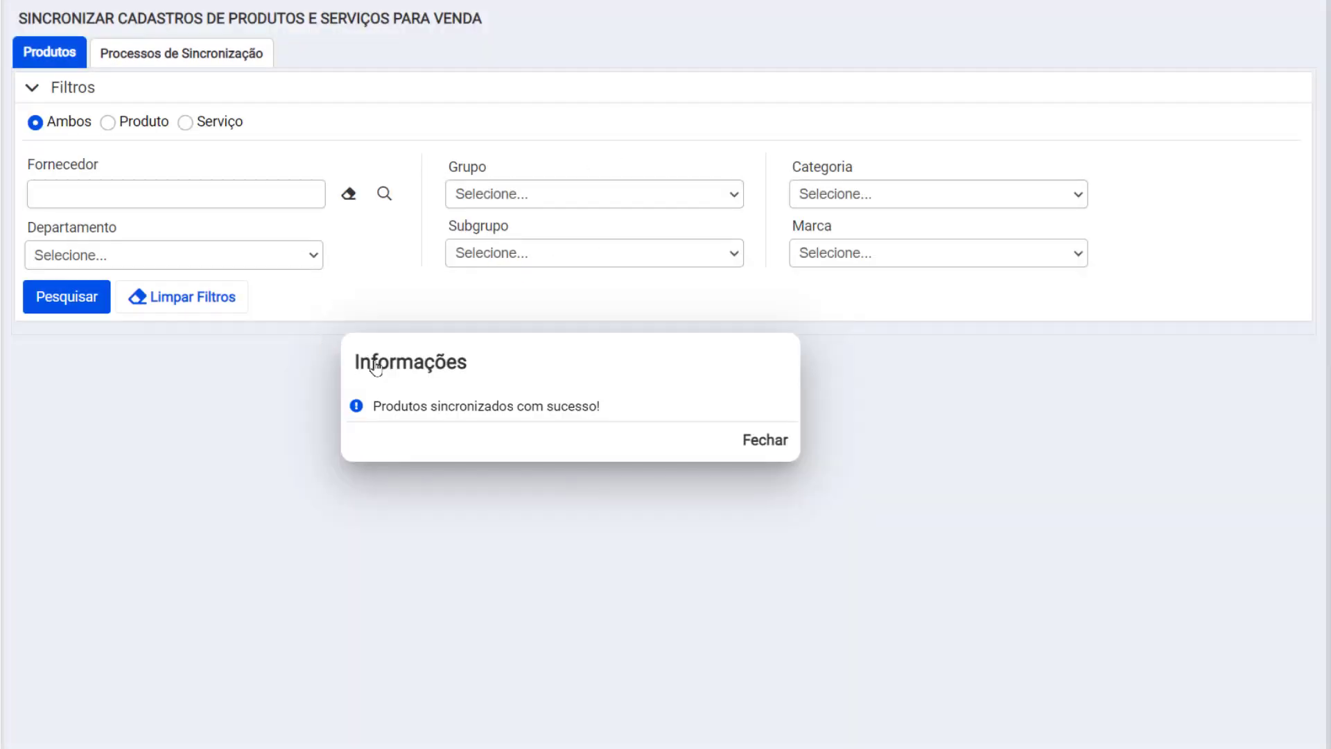
click(764, 438)
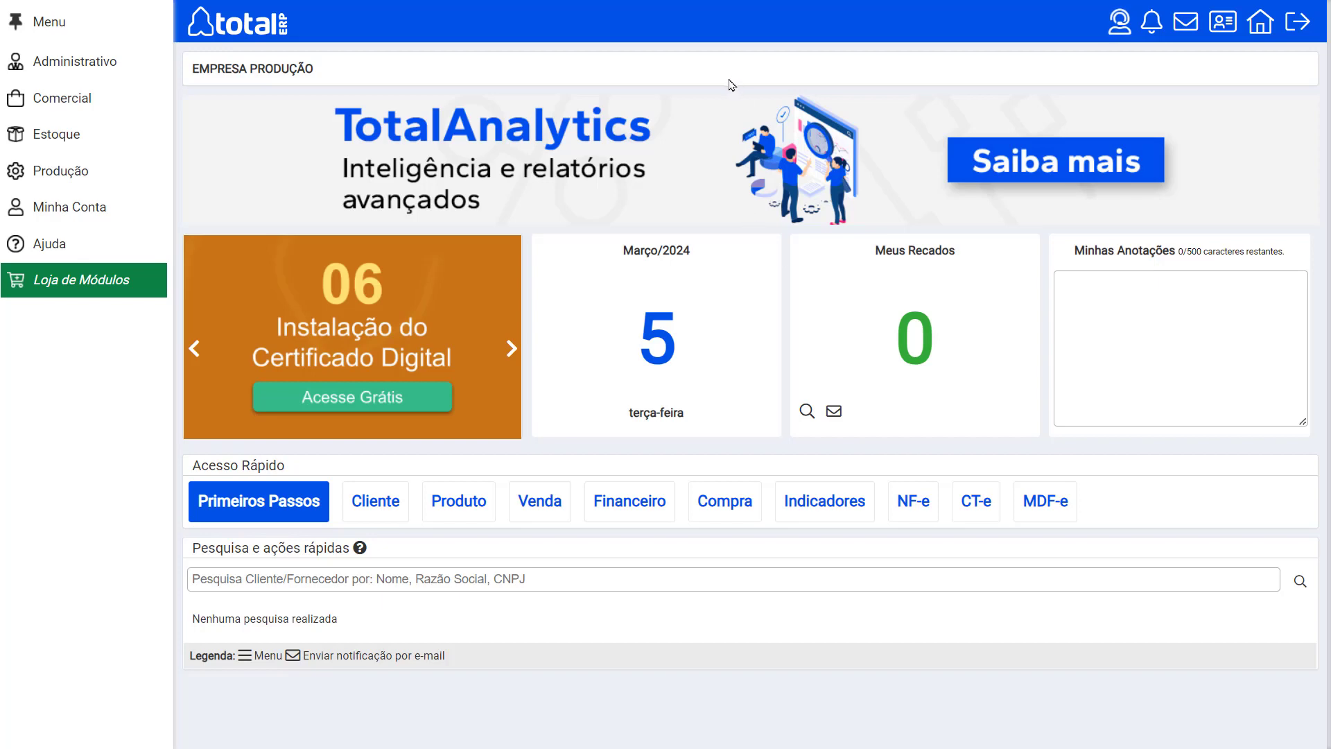
Step: Open the Total Indústria production module and start a new product composition
click(84, 178)
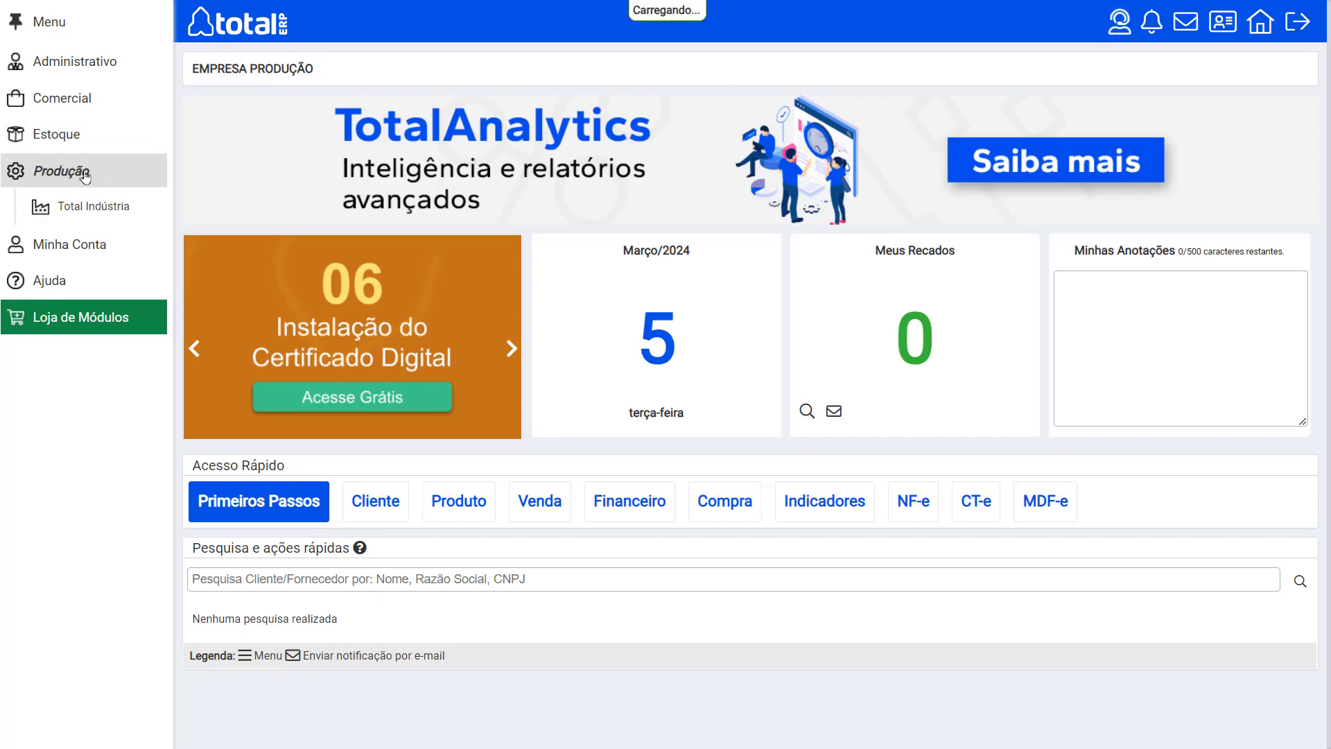
click(109, 206)
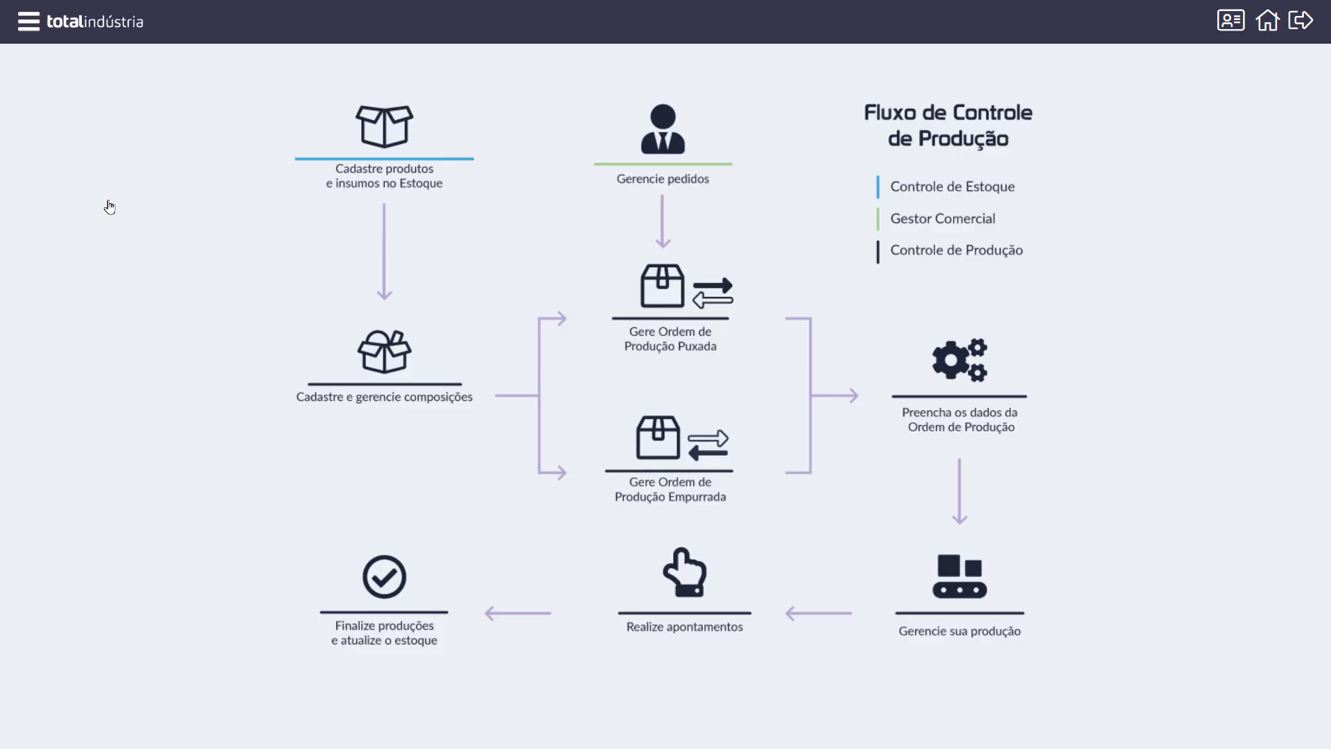
click(24, 22)
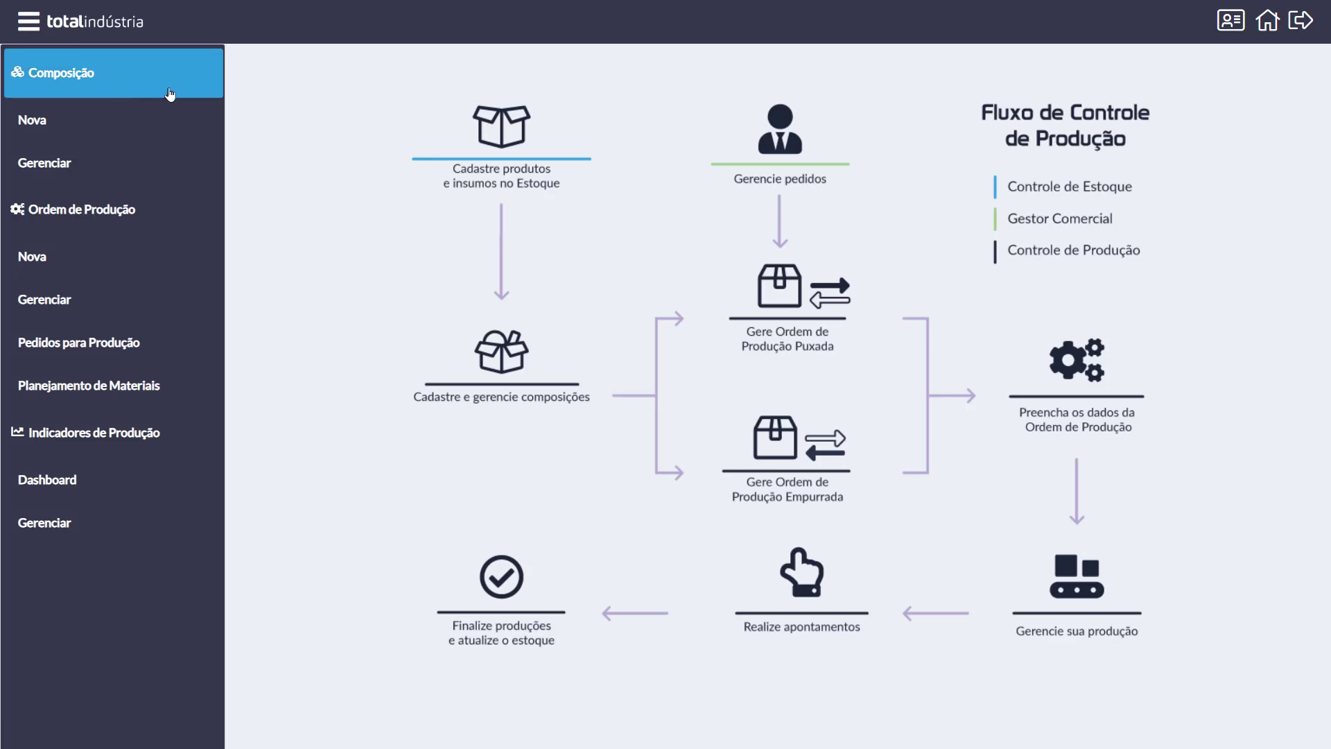
click(105, 125)
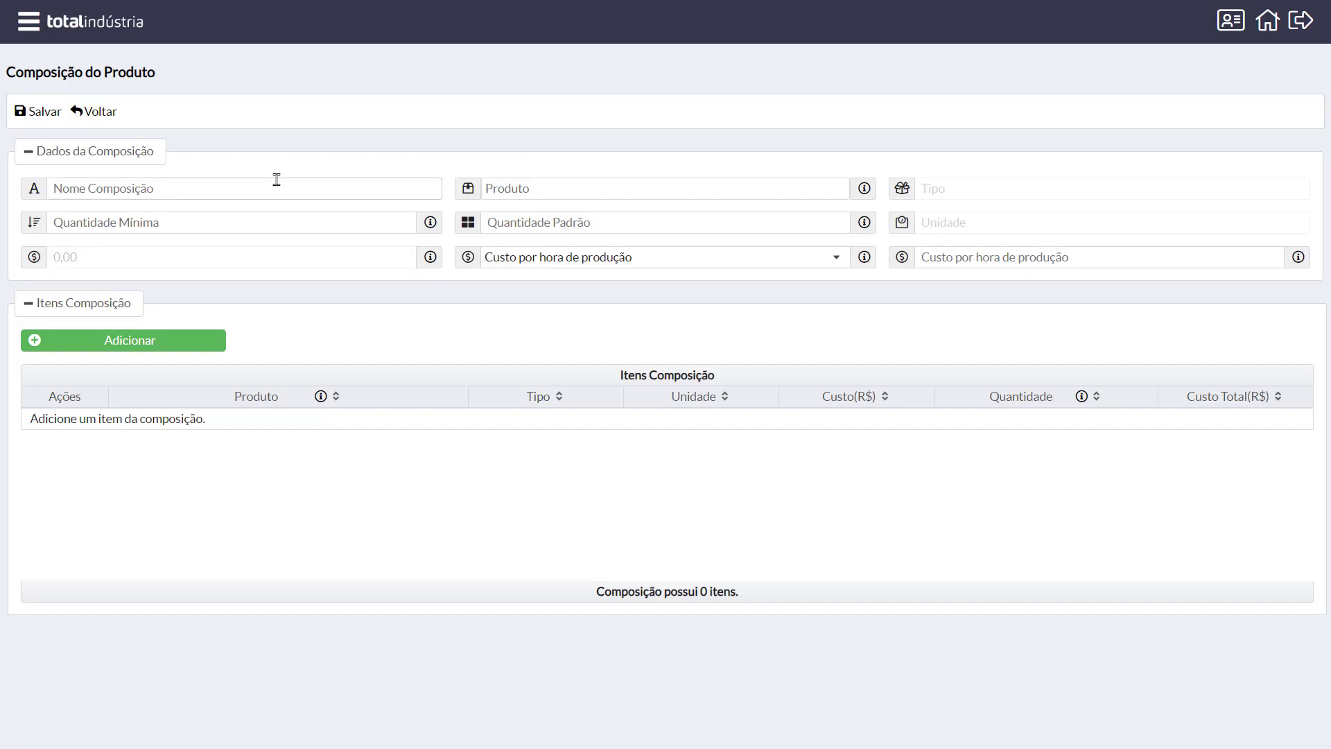
Step: Name the composition "Receita de bolo de morango" and choose Bolo de Morango as its product
click(257, 194)
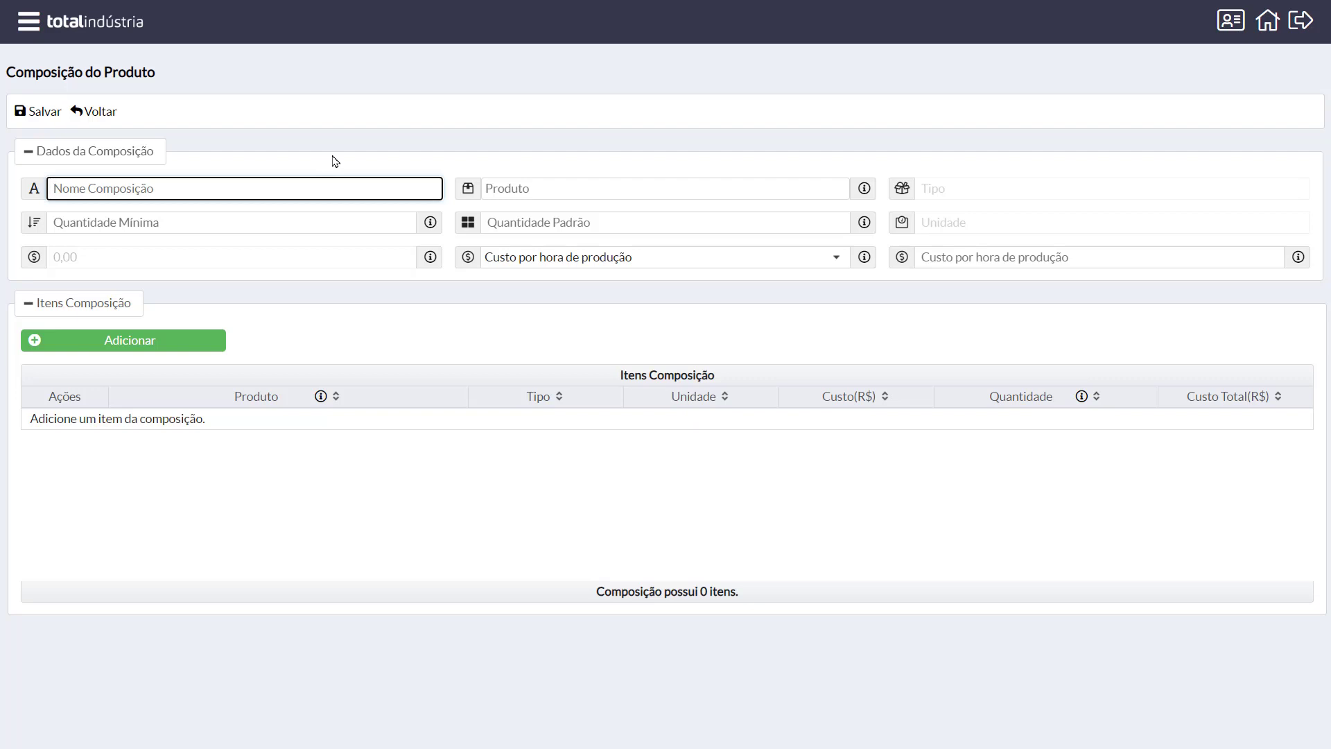
text(Receita de bolo de morango)
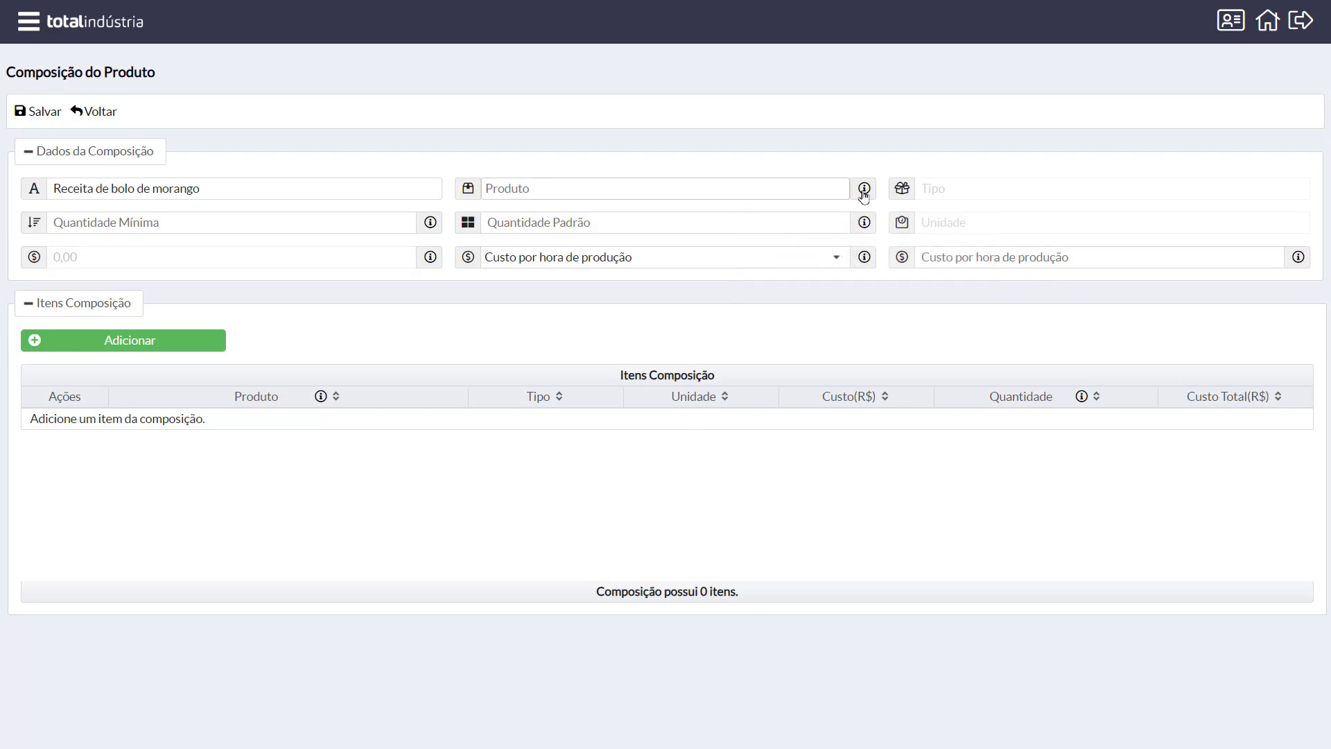
mouse_move(870, 192)
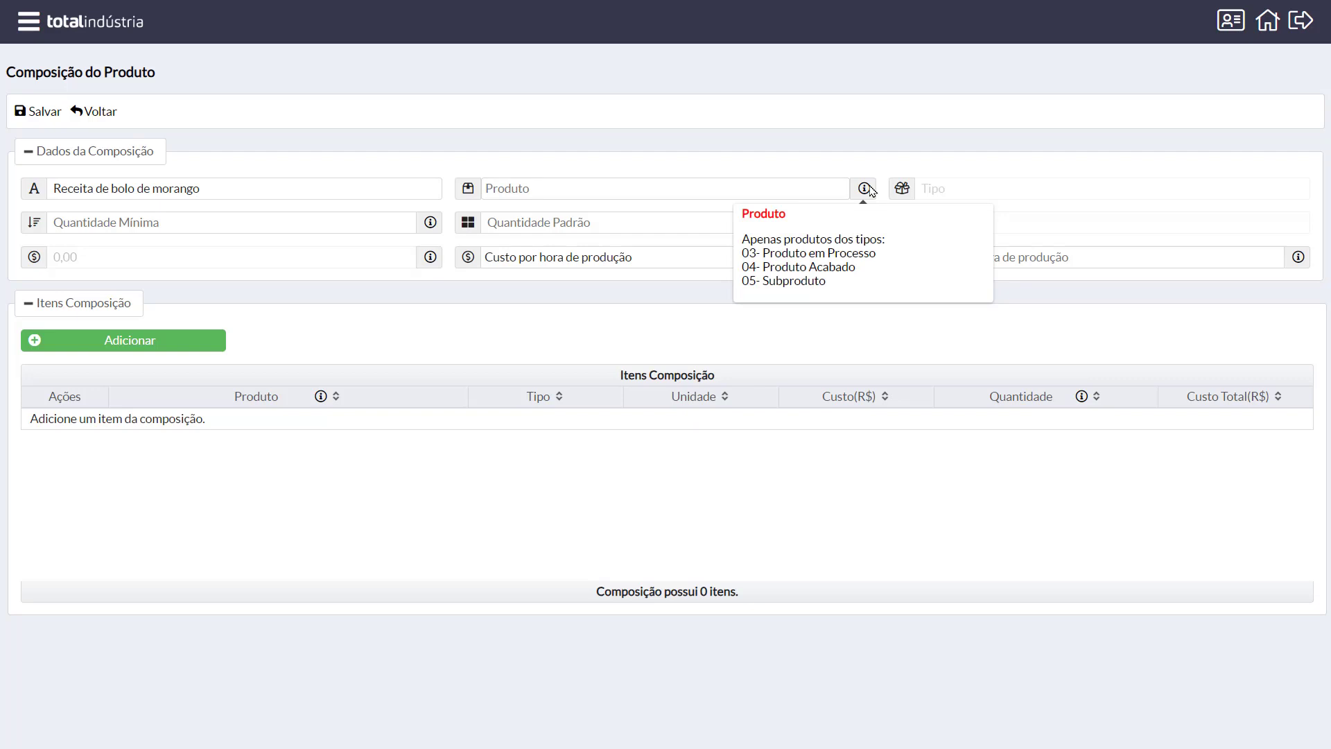
click(791, 184)
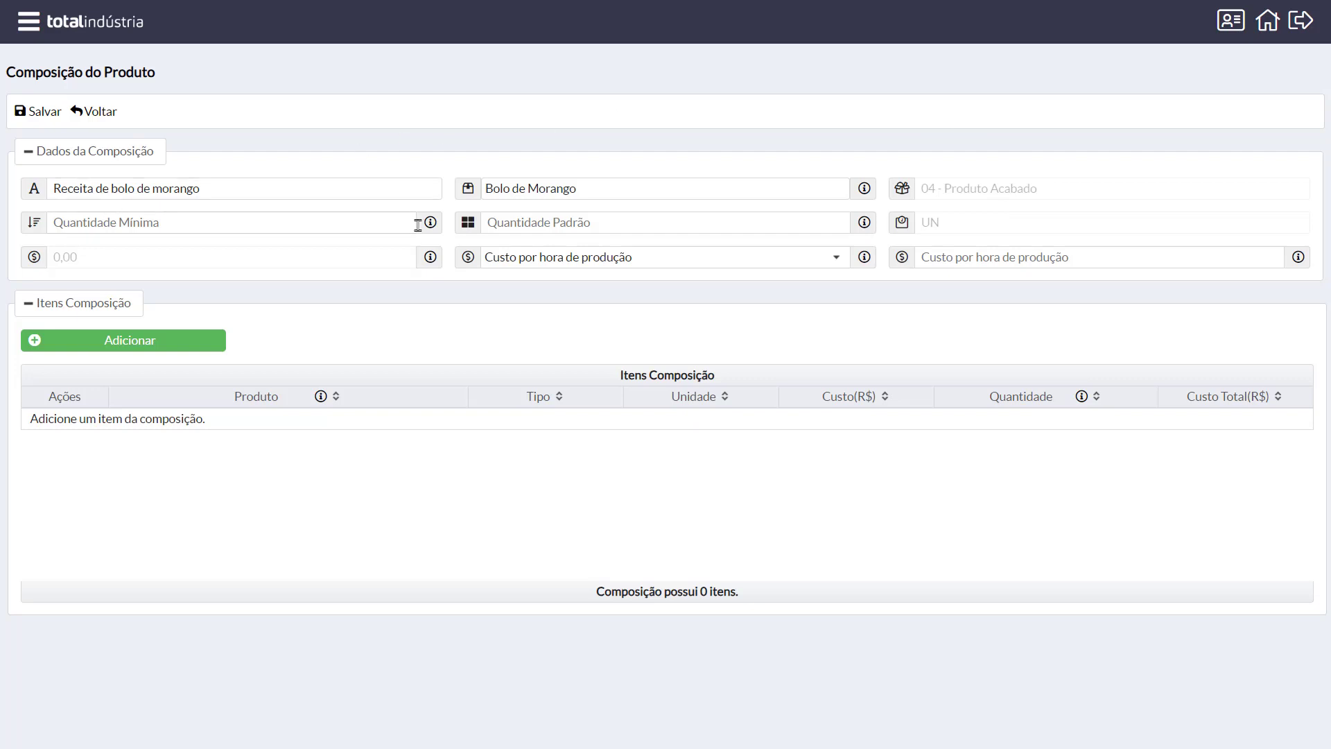
Step: Set the composition's Quantidade Padrão to 1
mouse_move(427, 226)
click(634, 220)
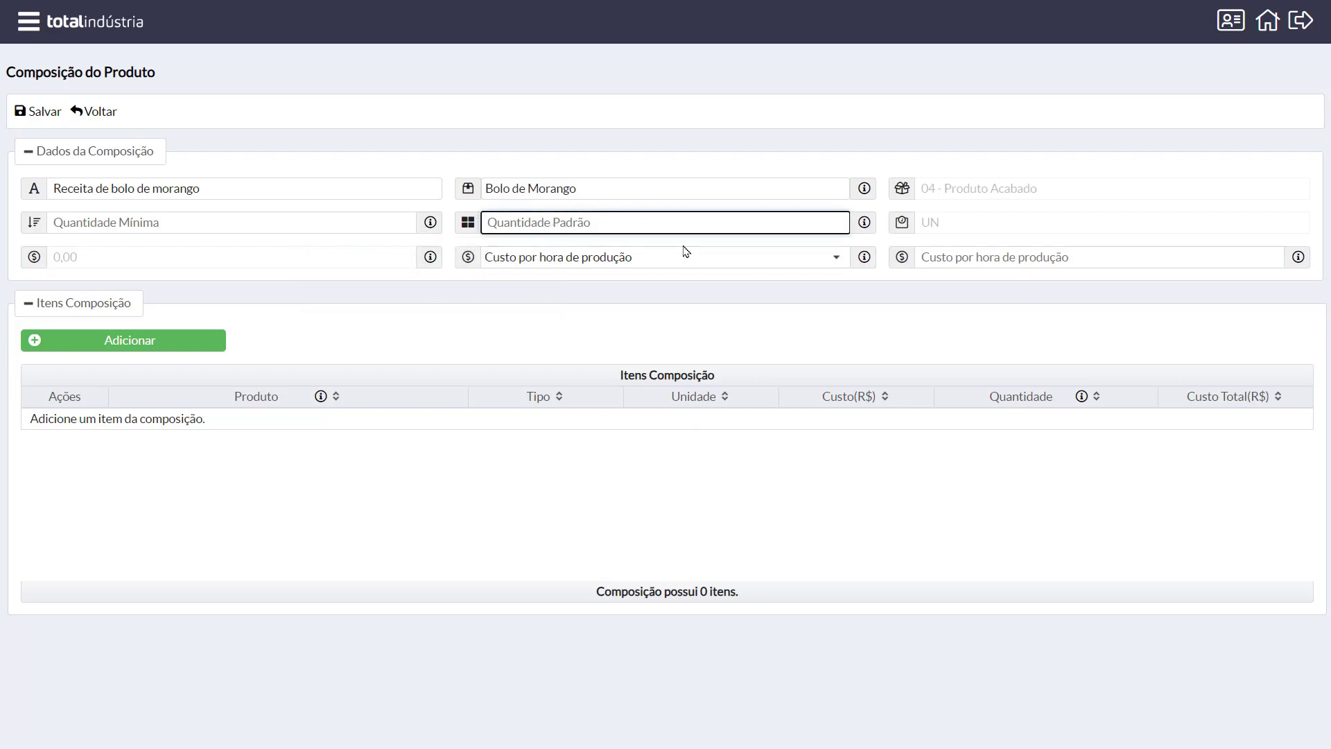
text(1)
key(Tab)
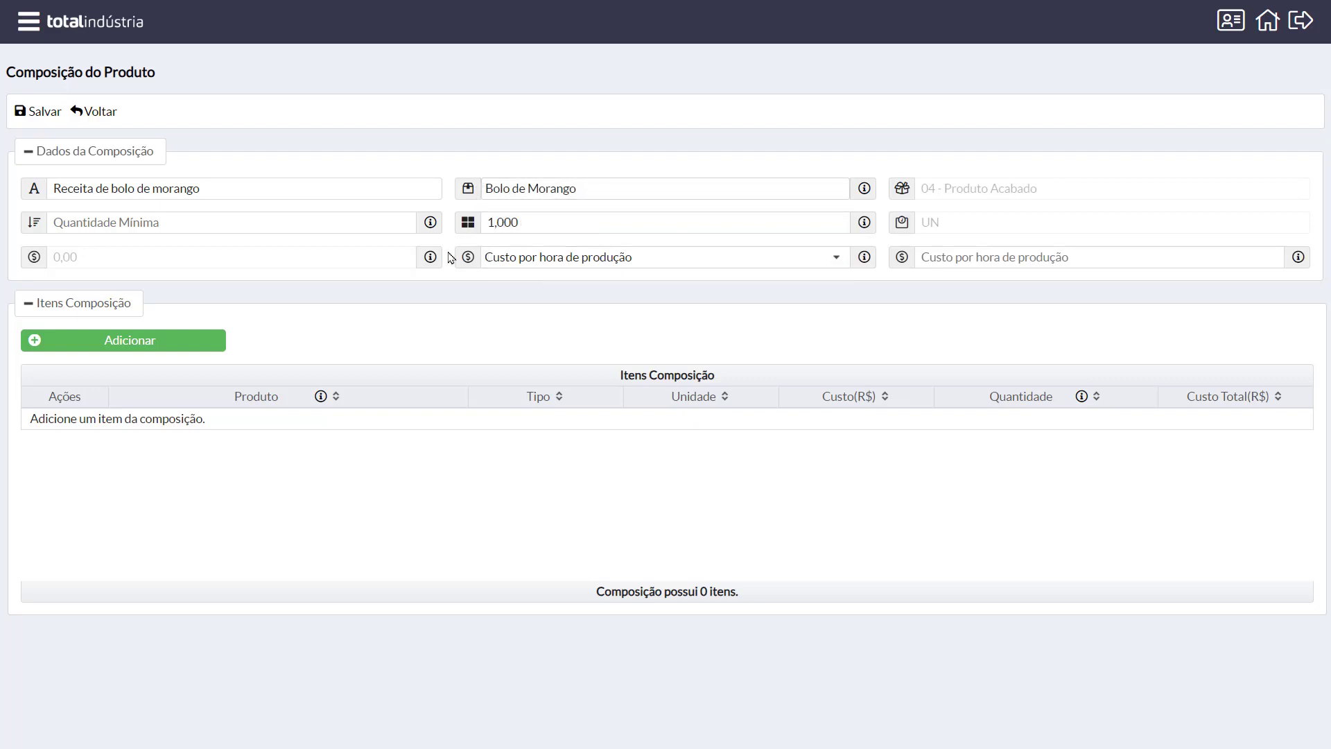
Step: Set the production cost type to Custo por unidade produzida, with a cost of 10,00 per unit
click(864, 257)
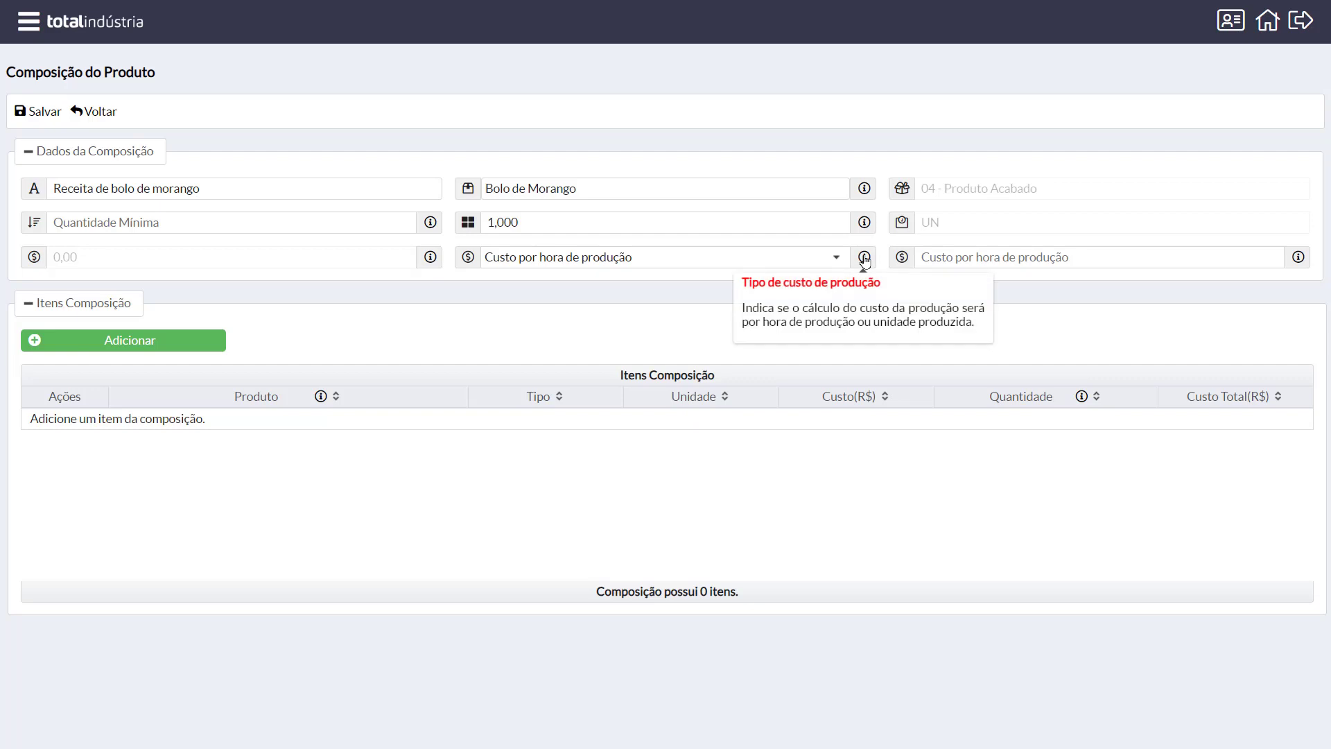
click(827, 262)
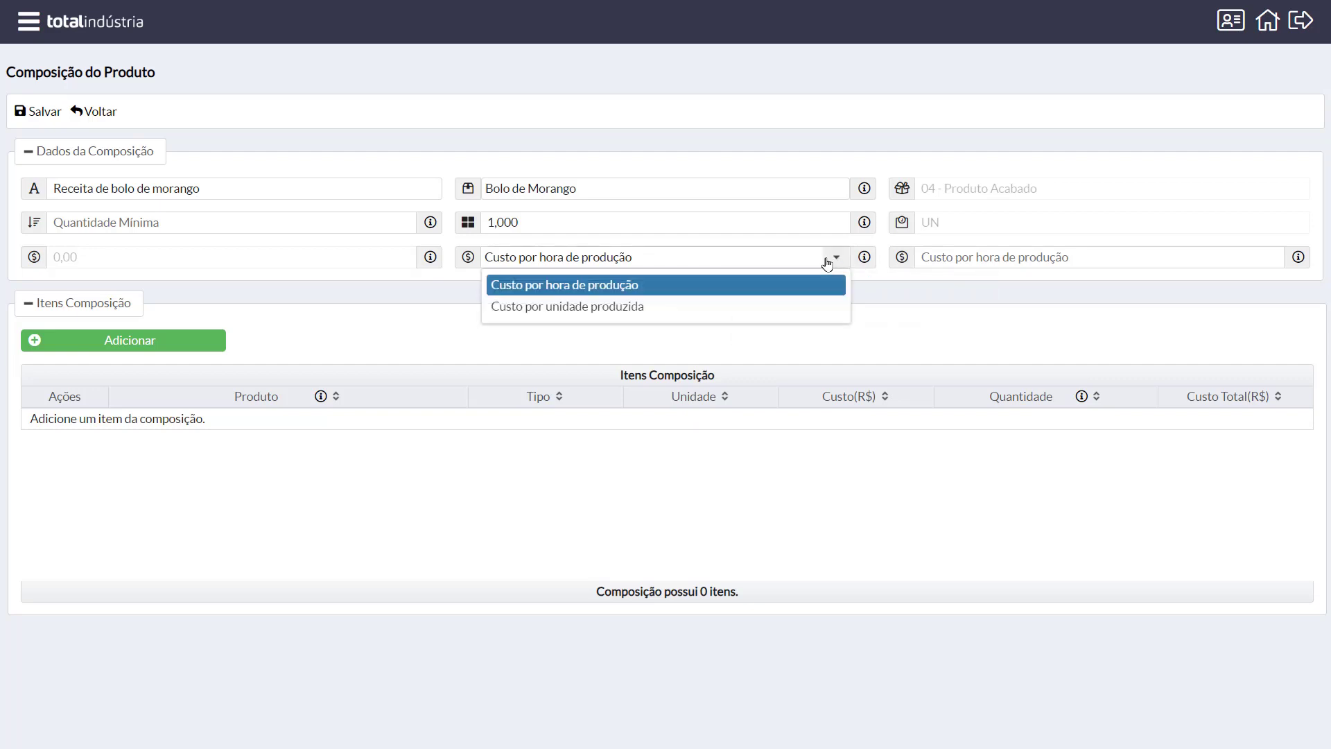
click(727, 313)
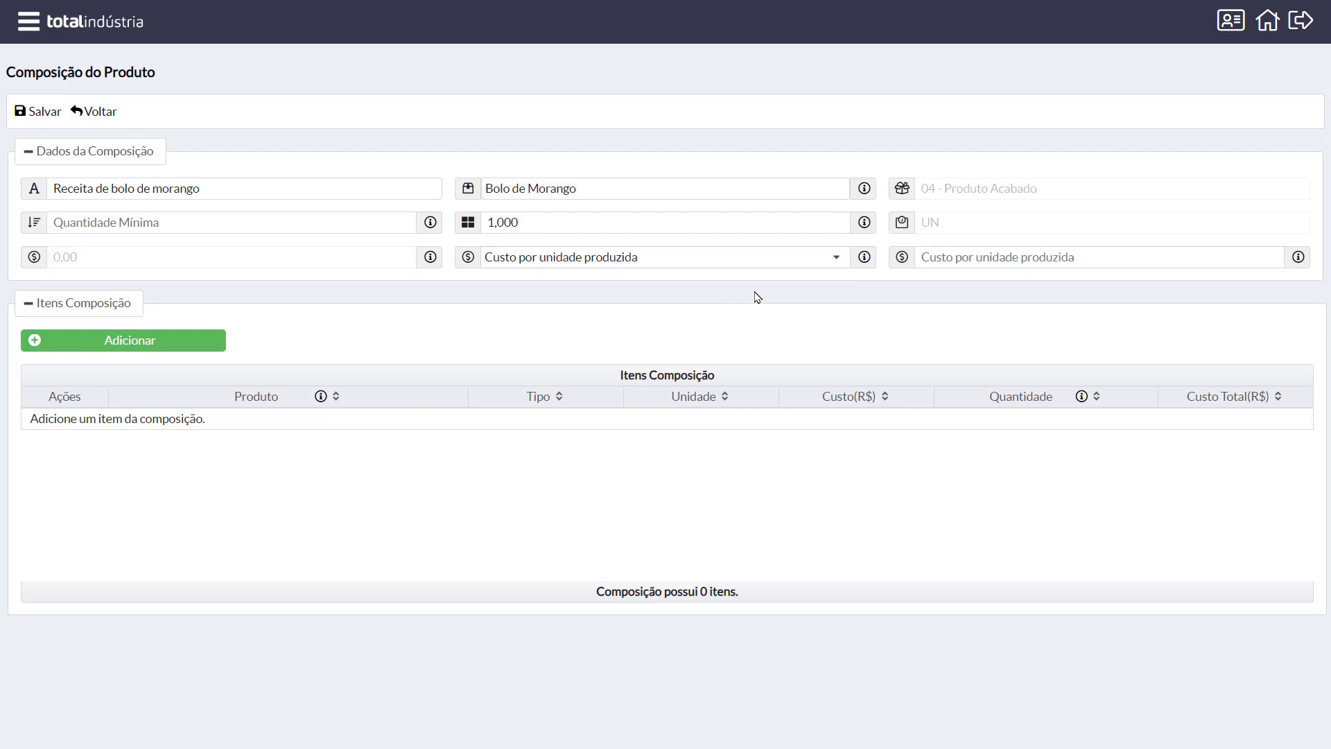
click(974, 258)
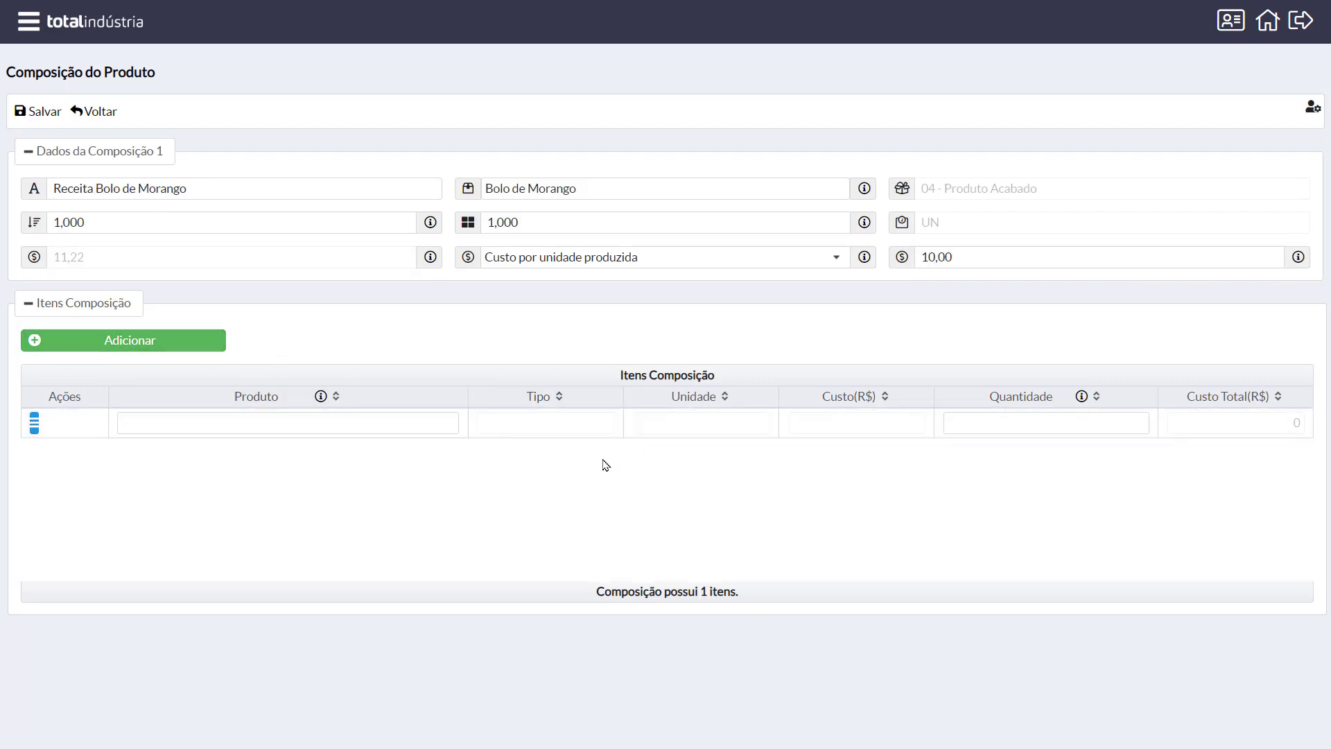
Step: Fill in the first composition item with Açucar (KG) and a quantity of 0,4
click(357, 416)
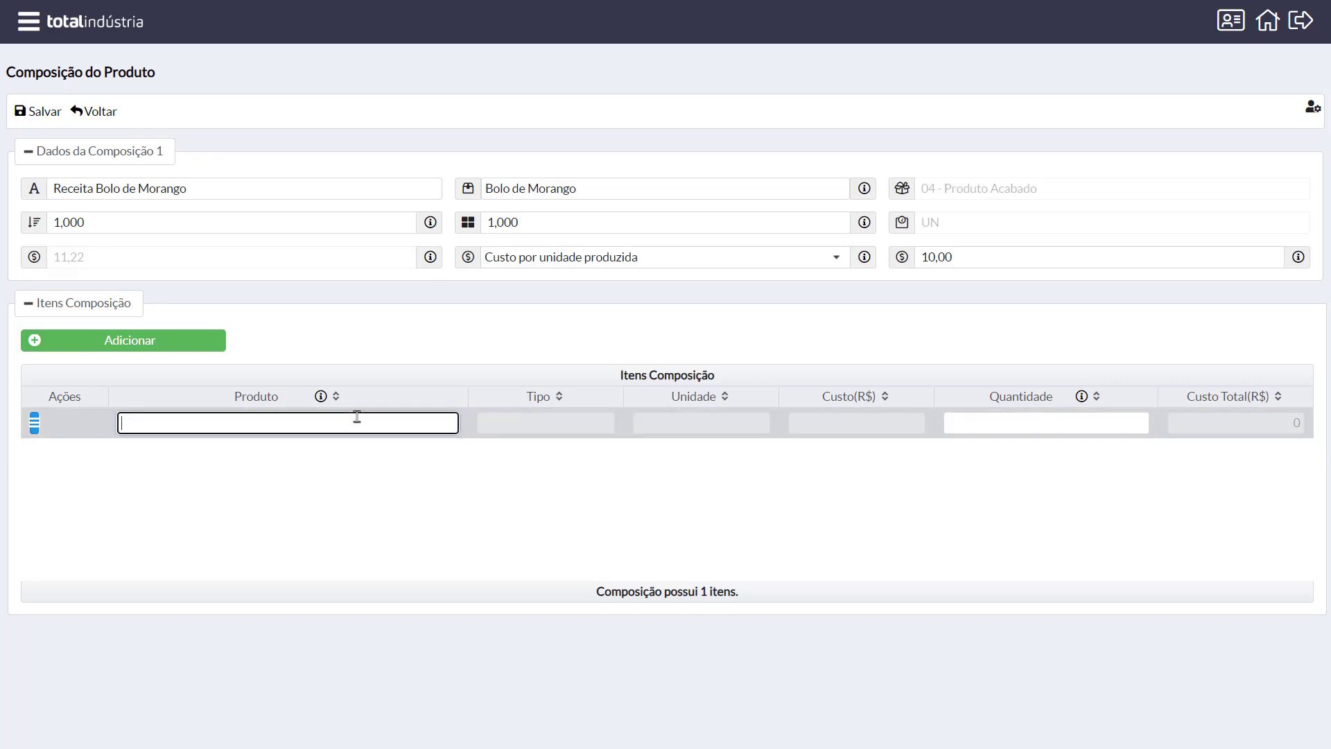
text(açucar)
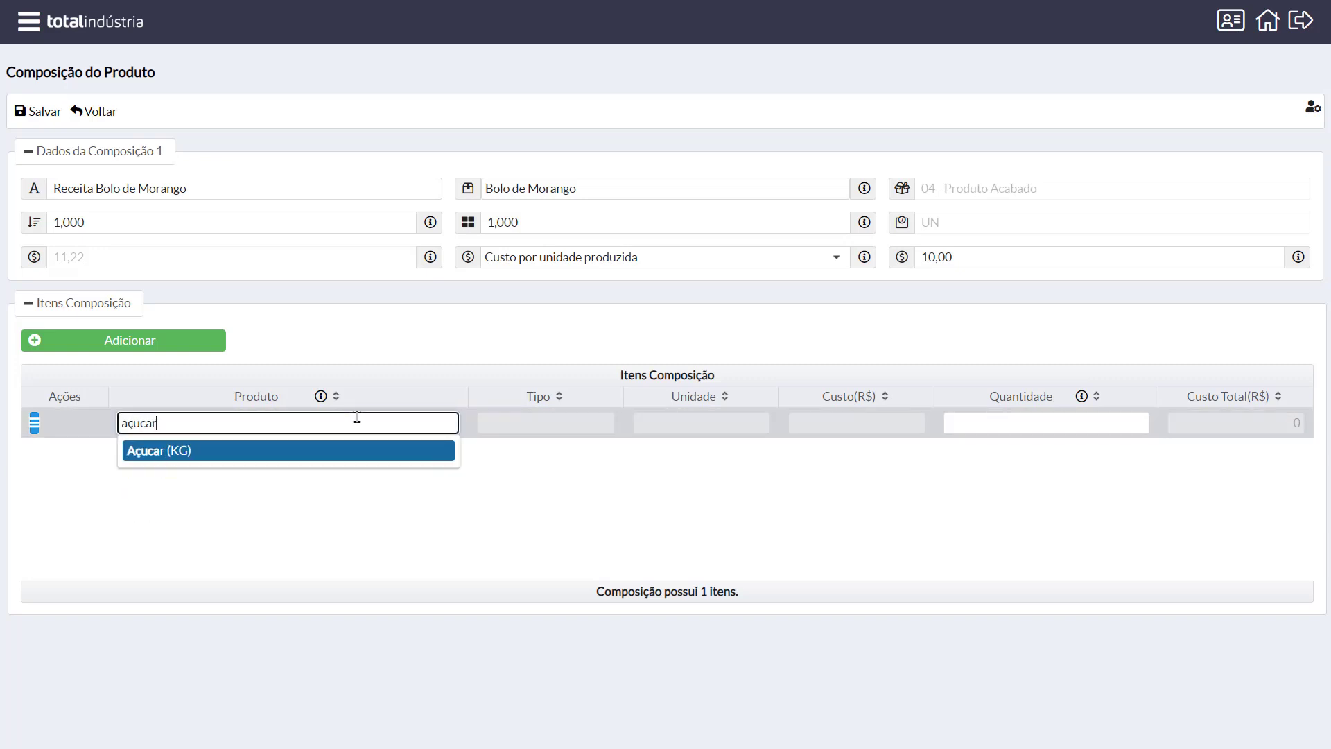
click(321, 454)
click(610, 454)
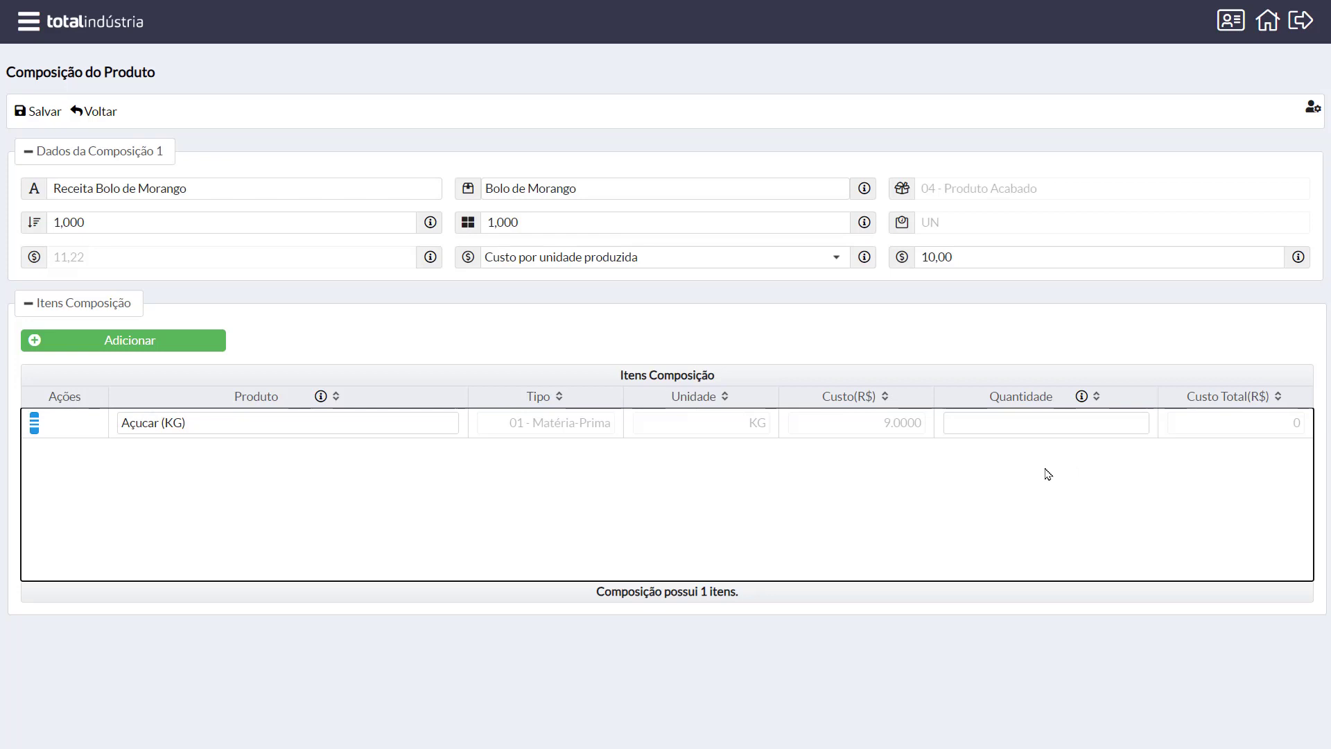
click(1049, 418)
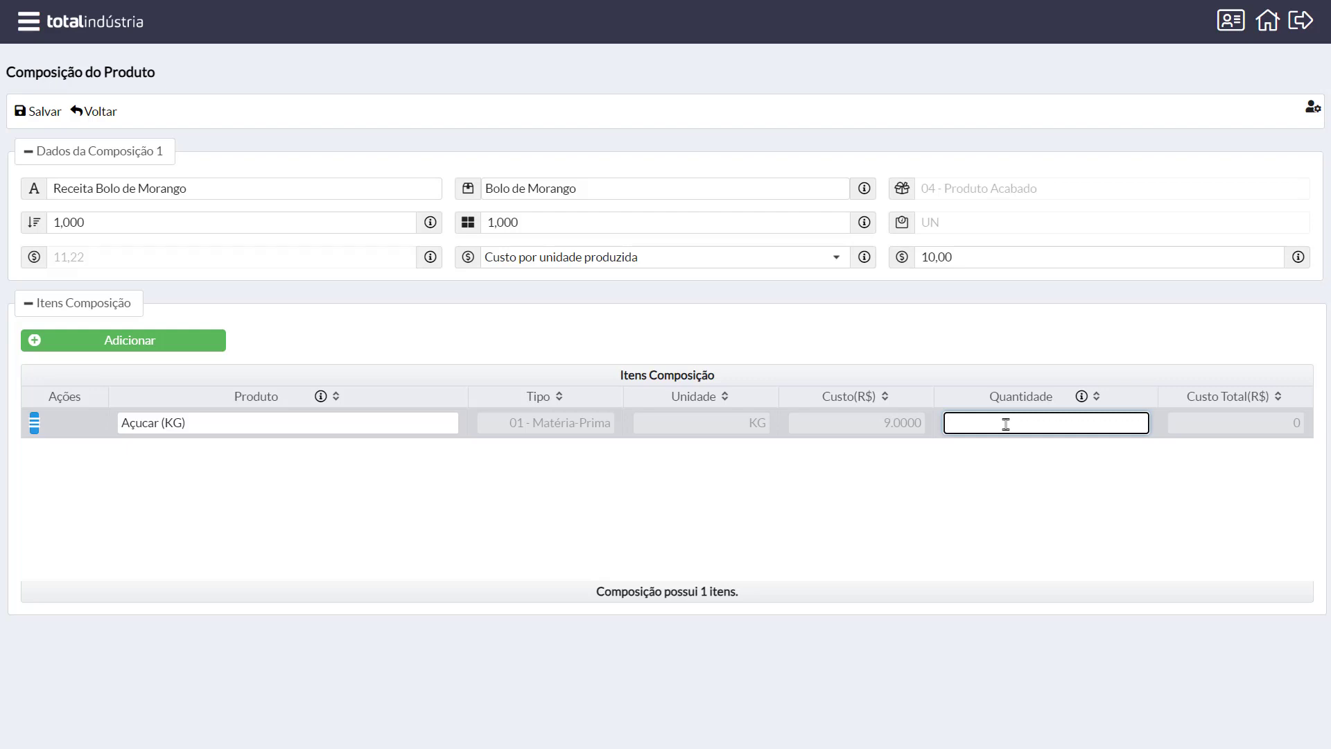
text(0,4)
click(1012, 483)
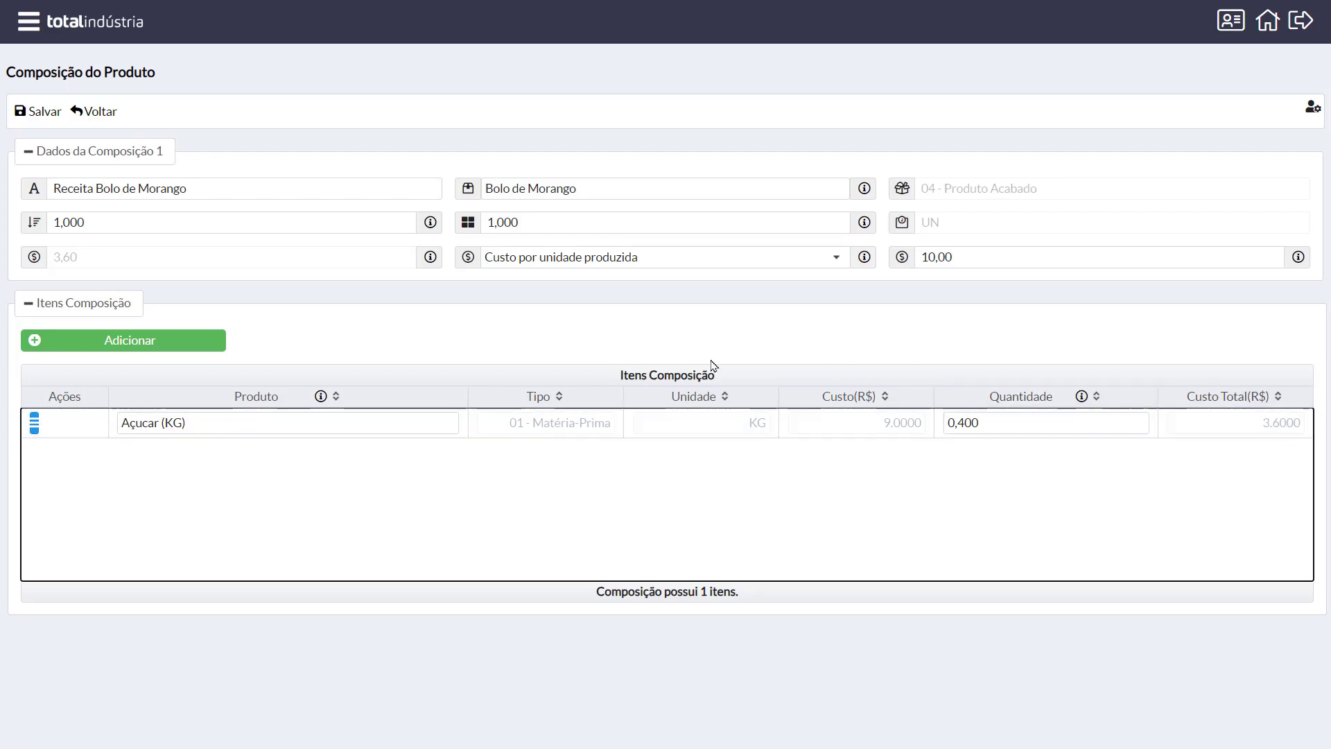
Step: Add Farinha de Trigo (KG) as a composition item with a quantity of 0,240
click(184, 347)
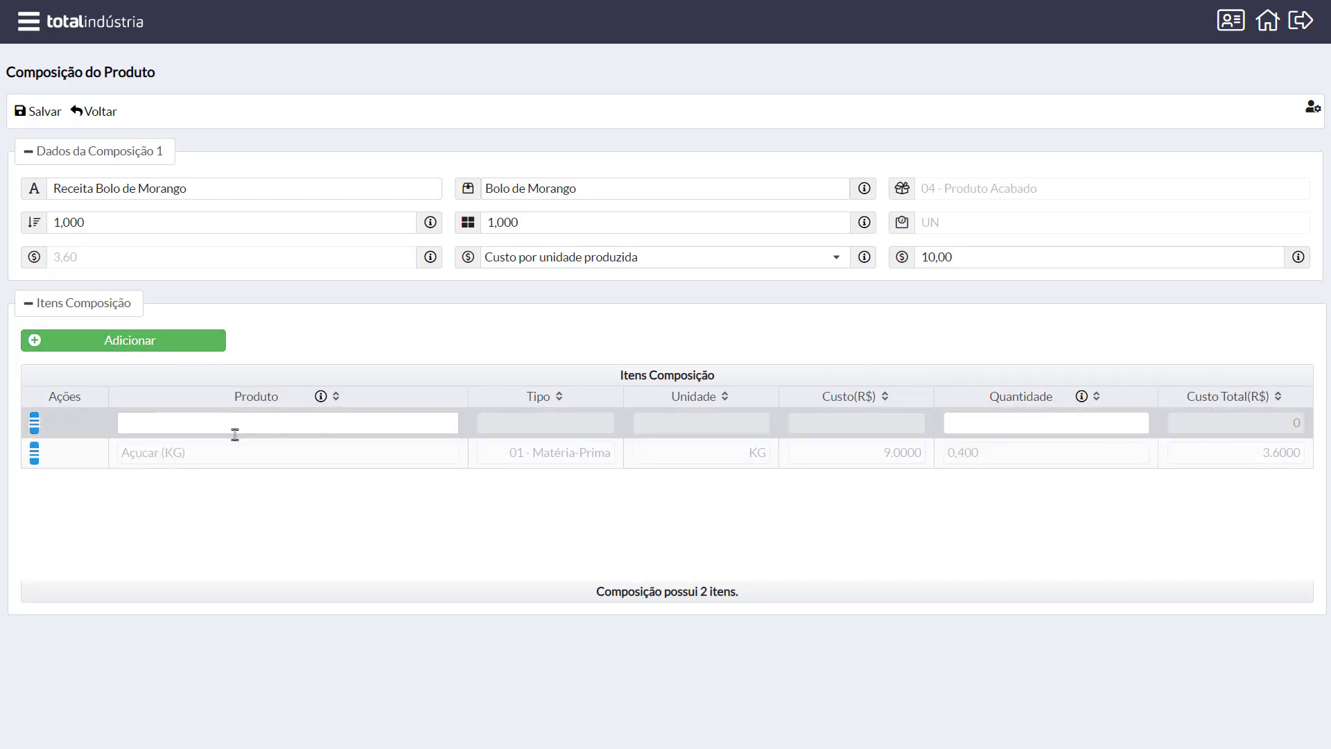
click(229, 425)
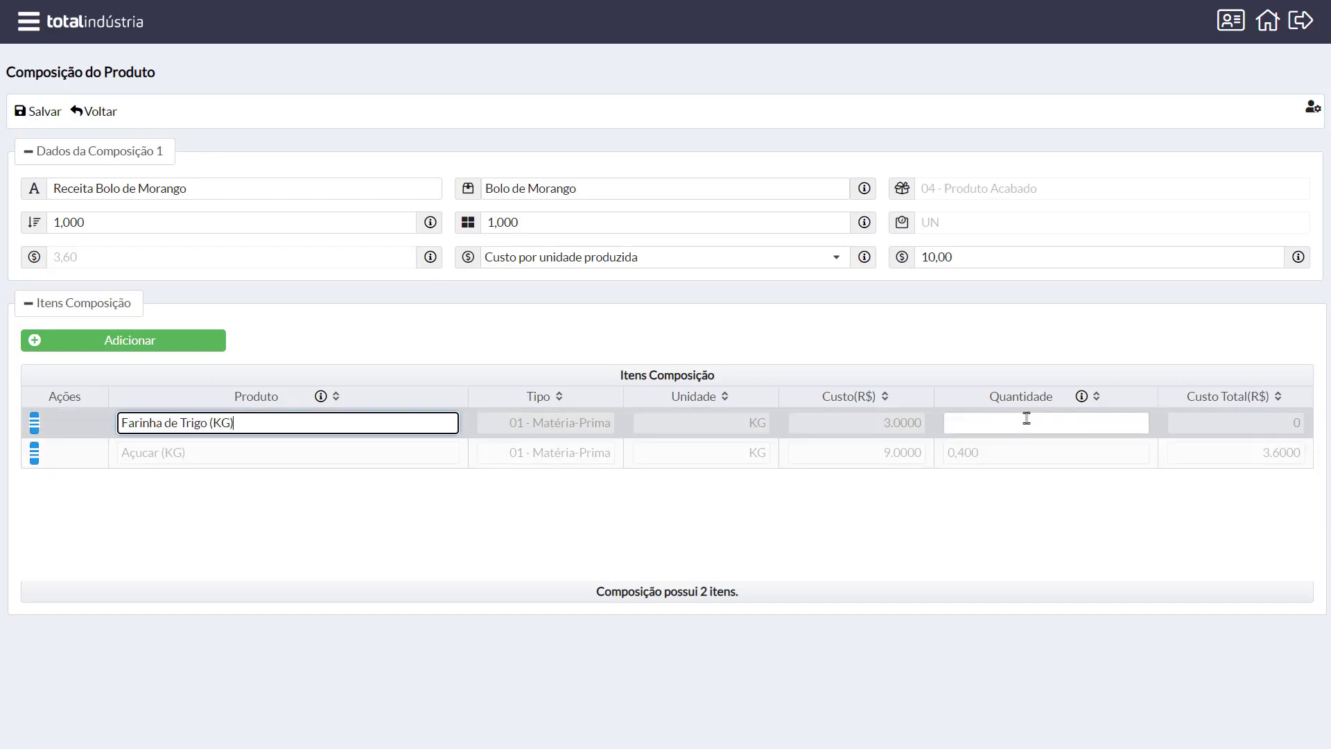
click(1038, 421)
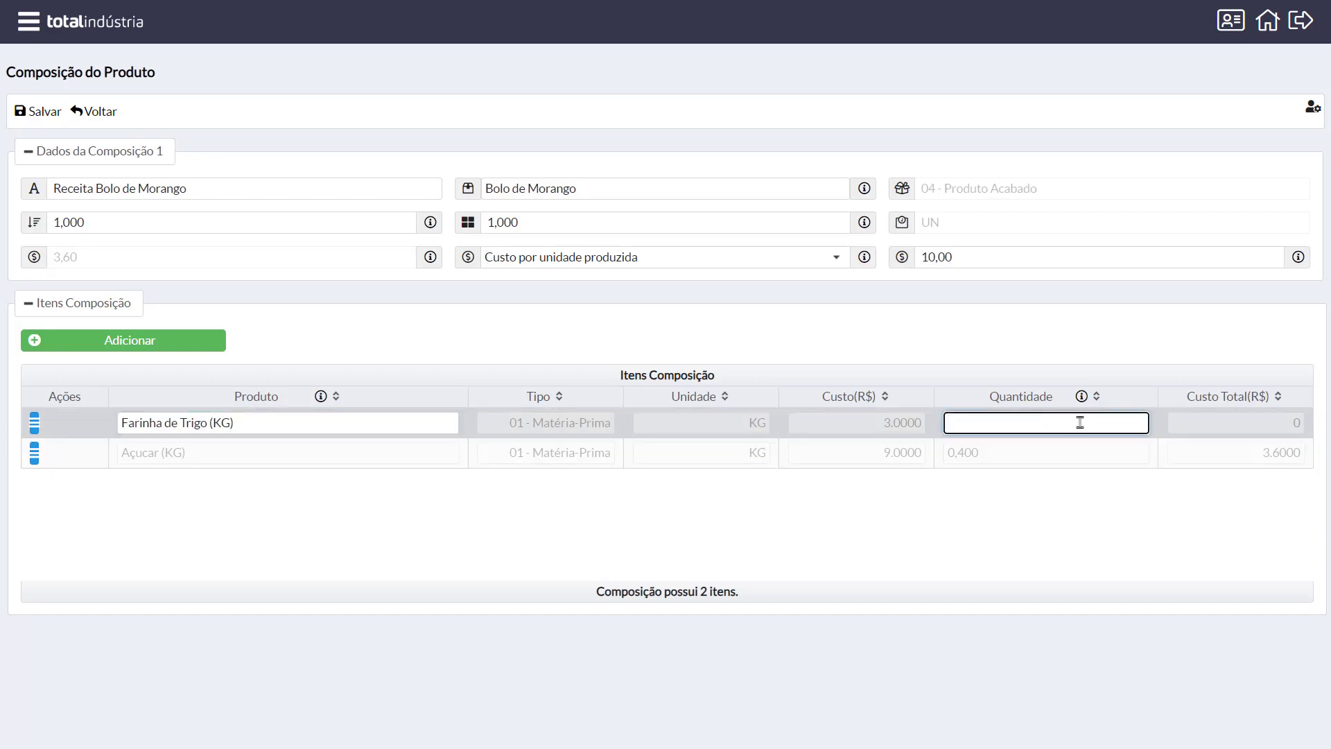
text(0,240)
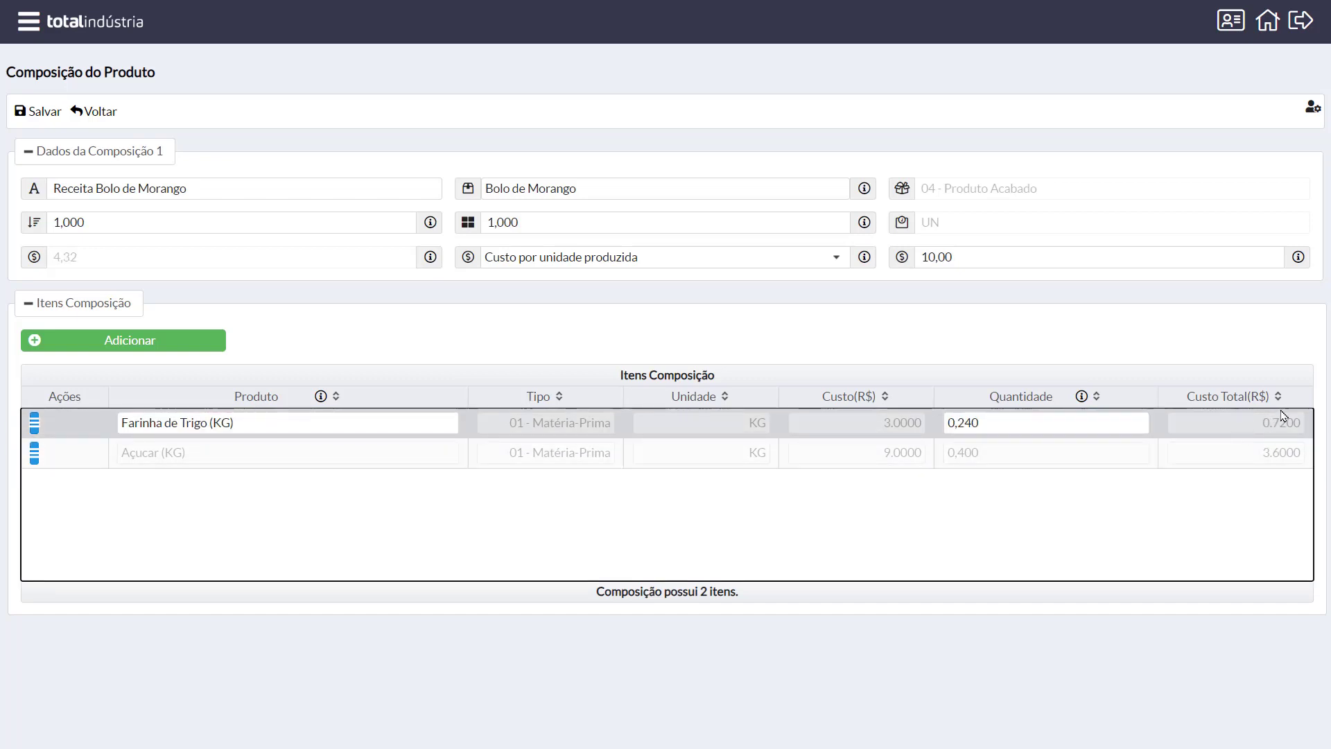
click(1284, 421)
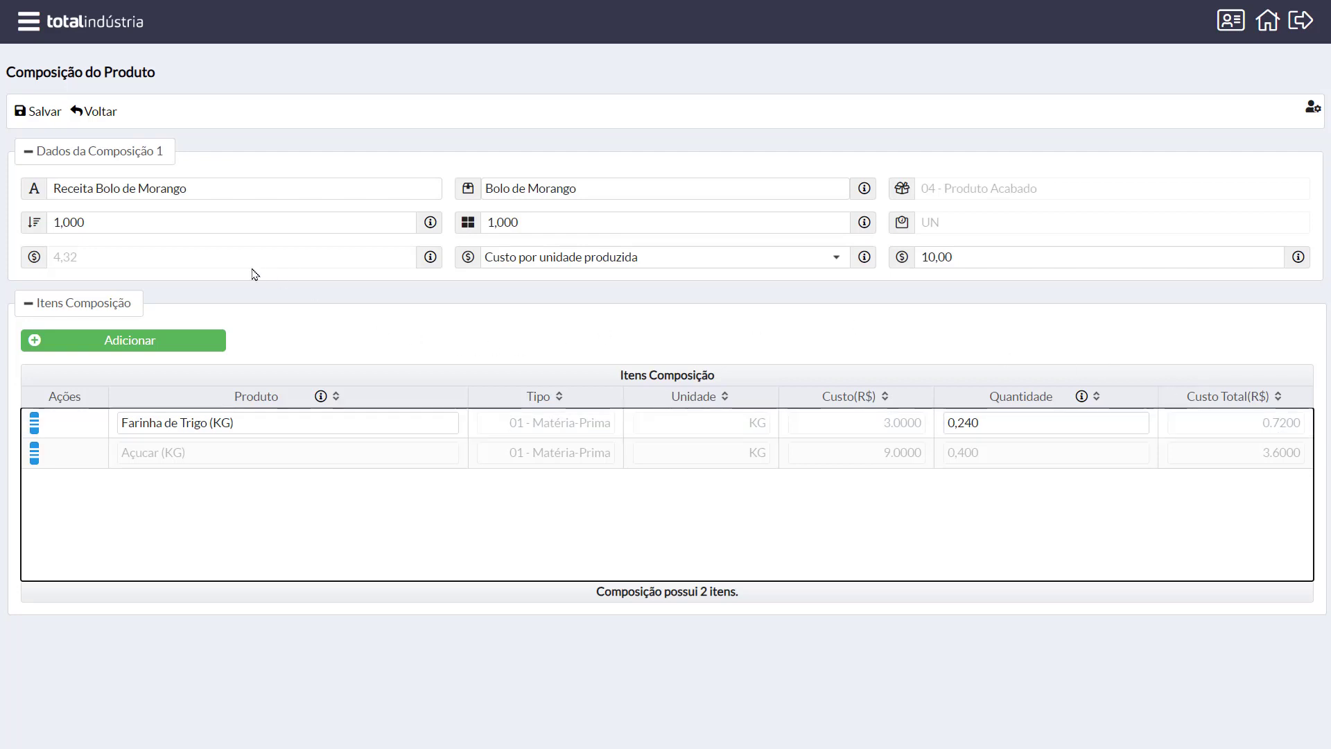
mouse_move(430, 258)
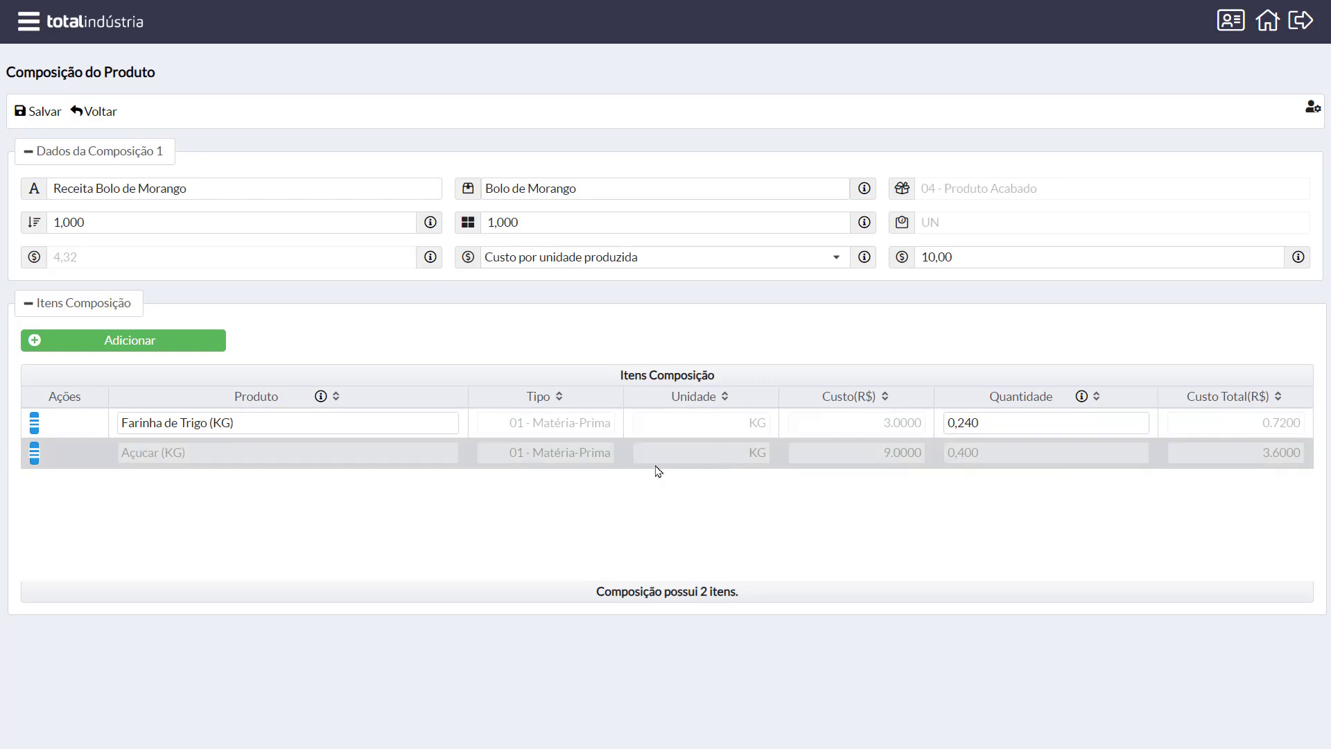
Step: Add Leite 0,240, Ovos 5, Morango (KG) 0,250 and Fermento (250g) 0,100 as composition items, and save the composition
click(208, 340)
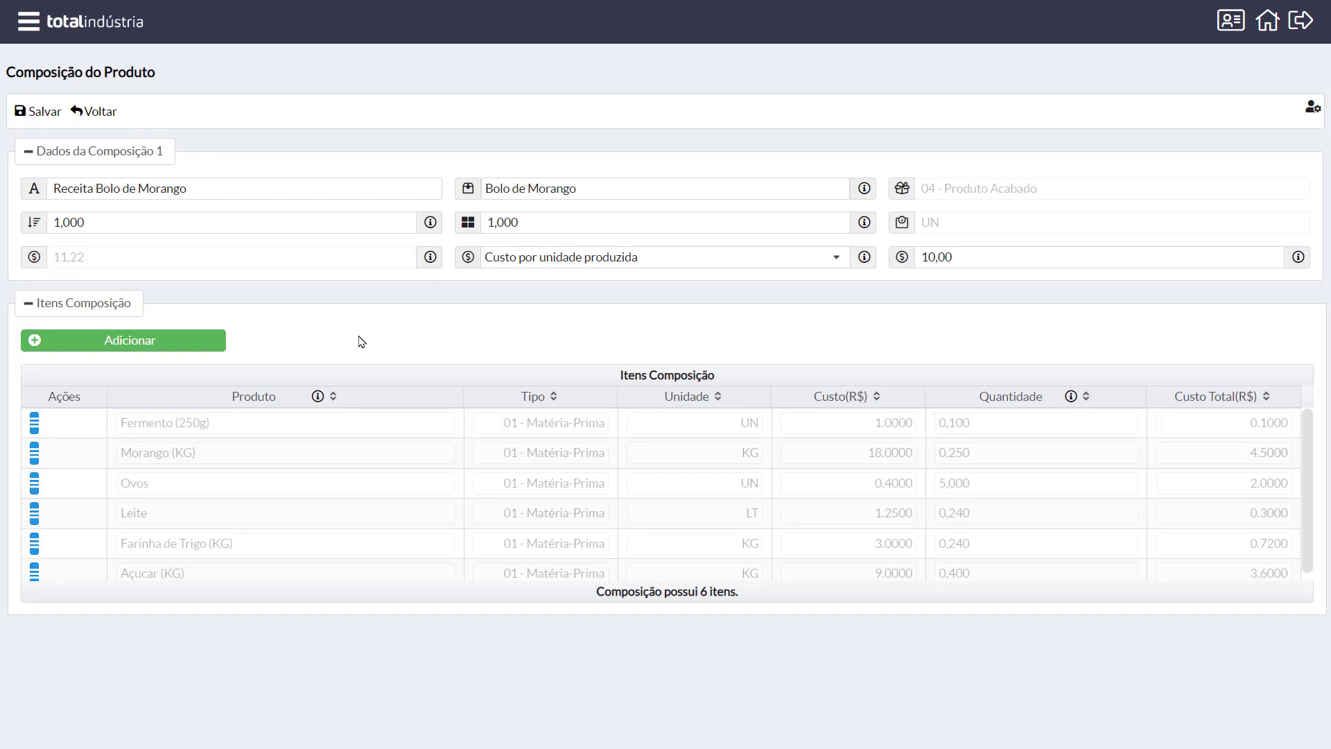
click(31, 427)
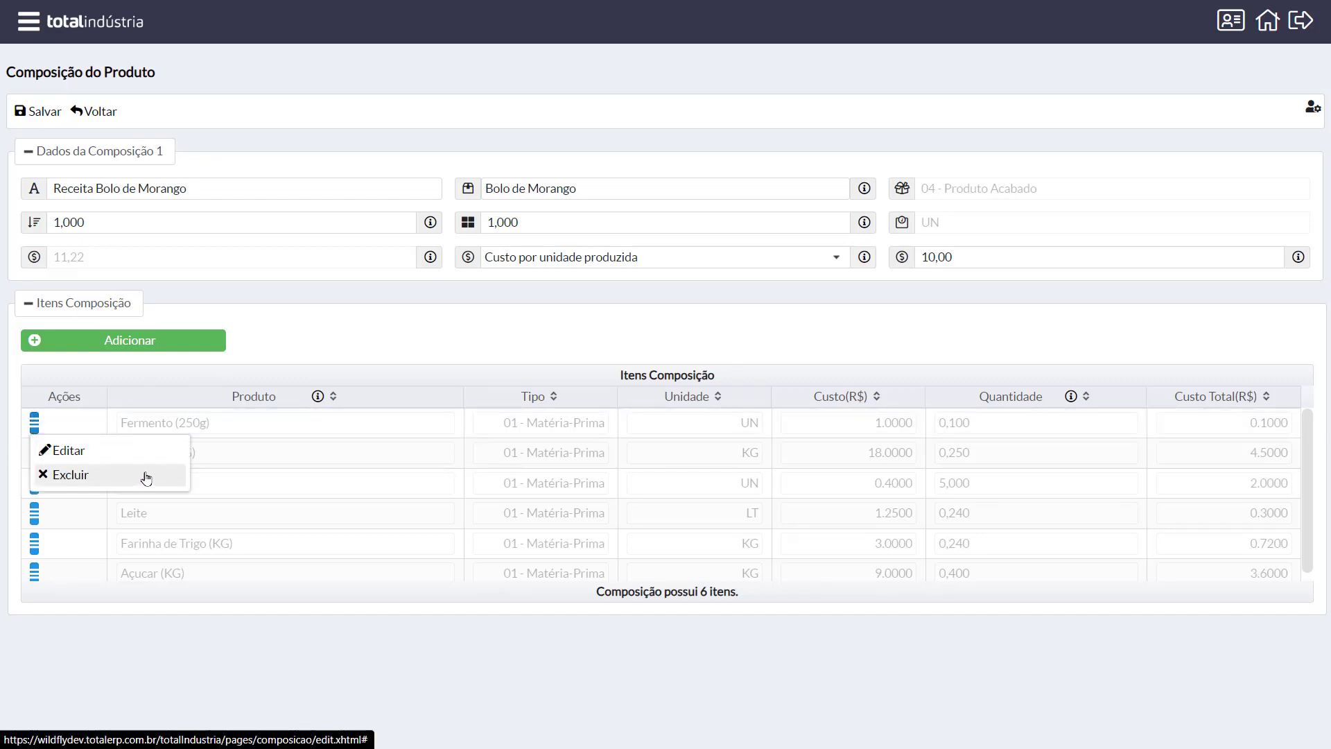
click(335, 336)
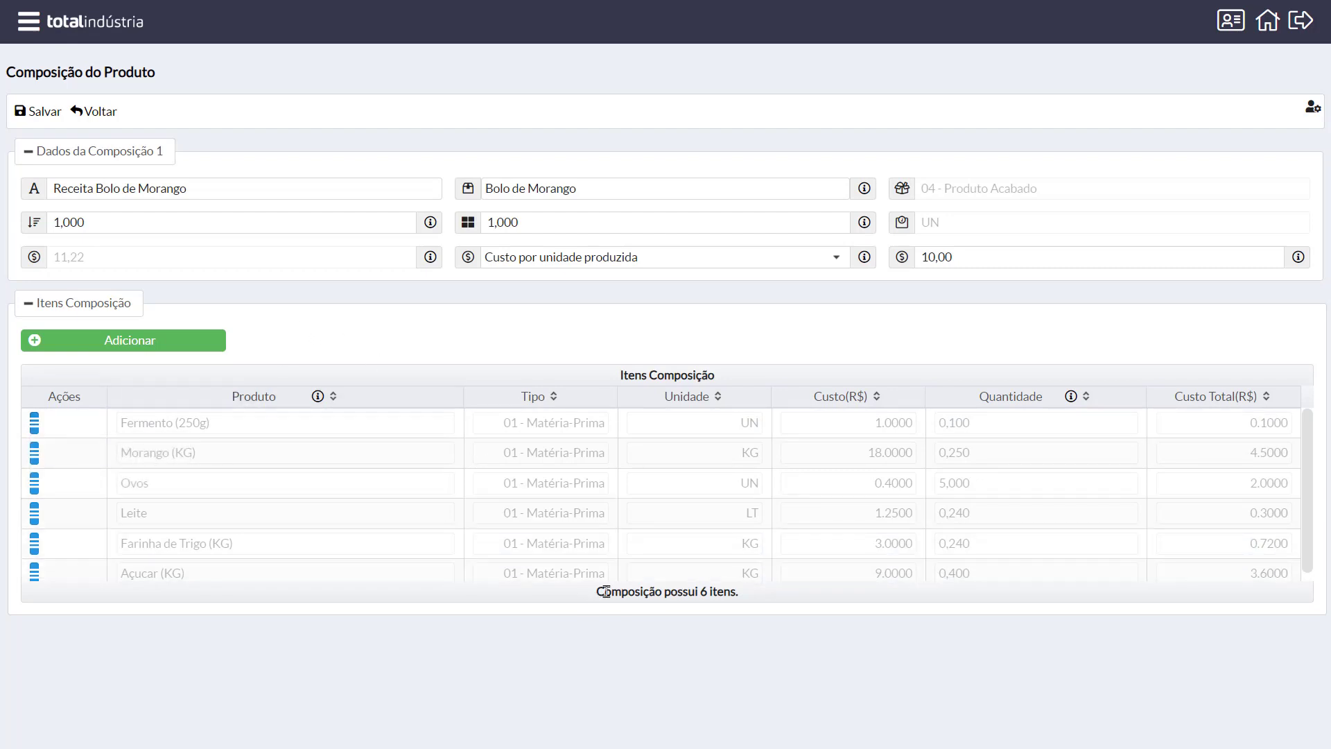
drag(605, 592, 802, 603)
click(748, 601)
click(40, 117)
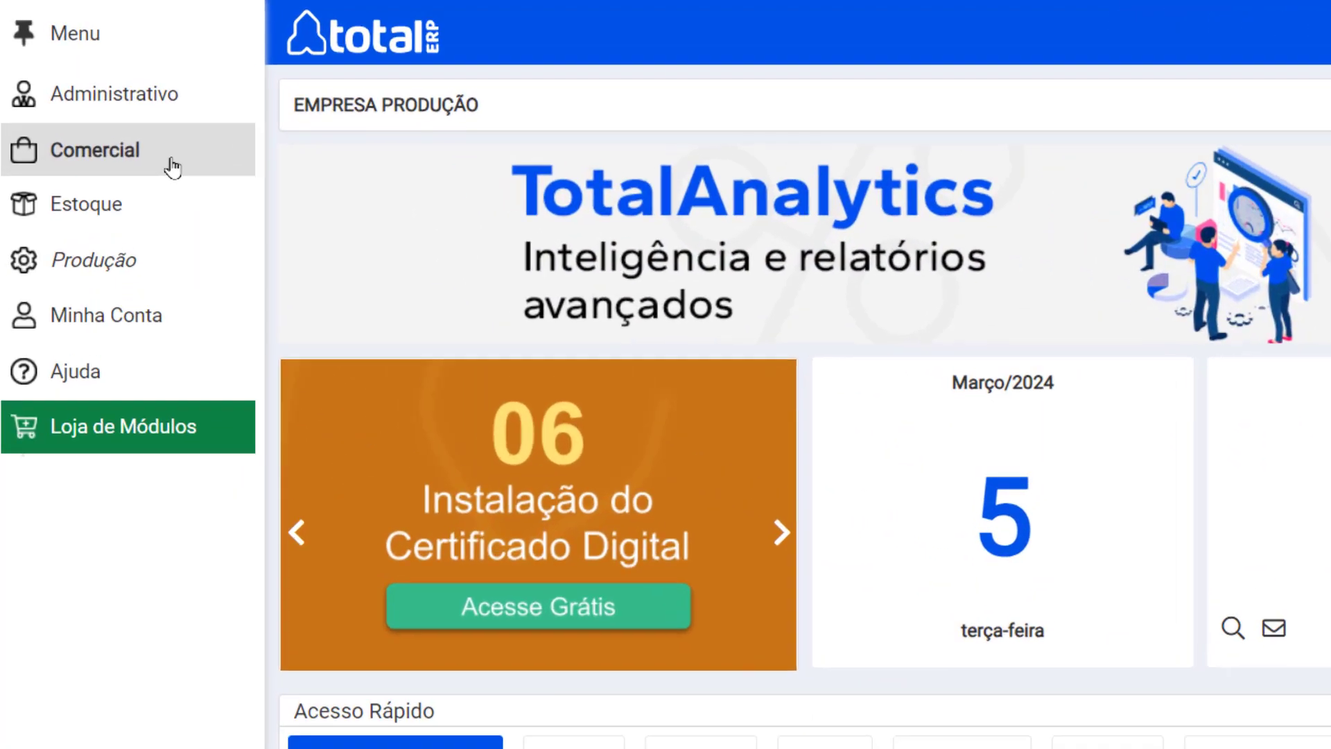
Step: Switch to Total ERP, start a new sale and choose the registered customer for it
click(114, 97)
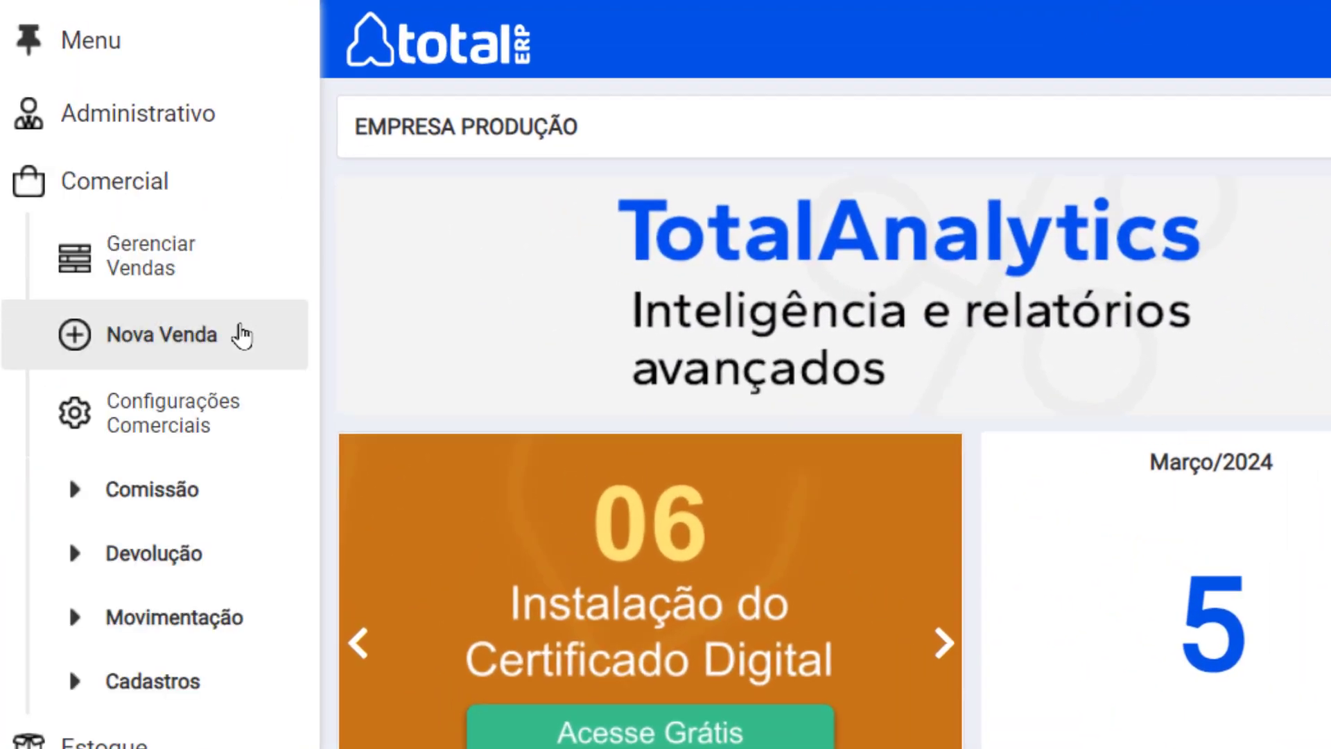
click(239, 334)
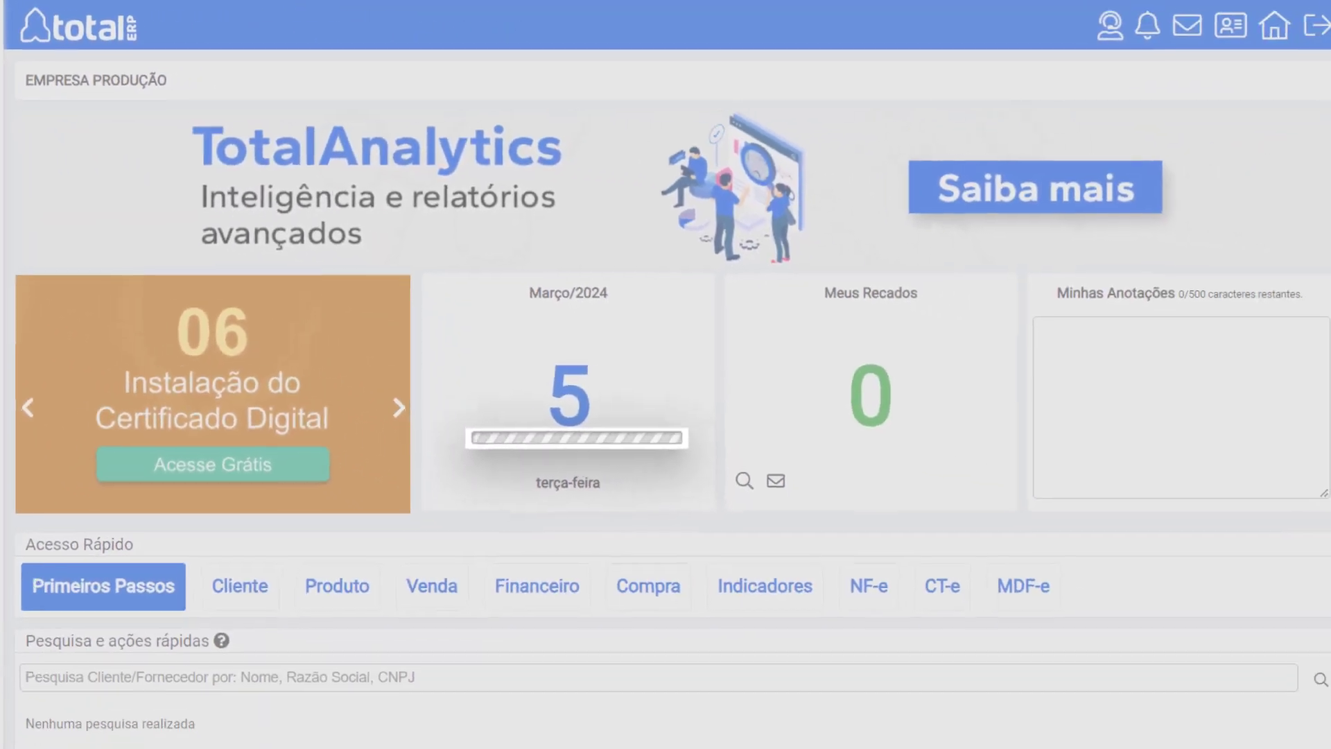
scroll(603, 291, down, 3)
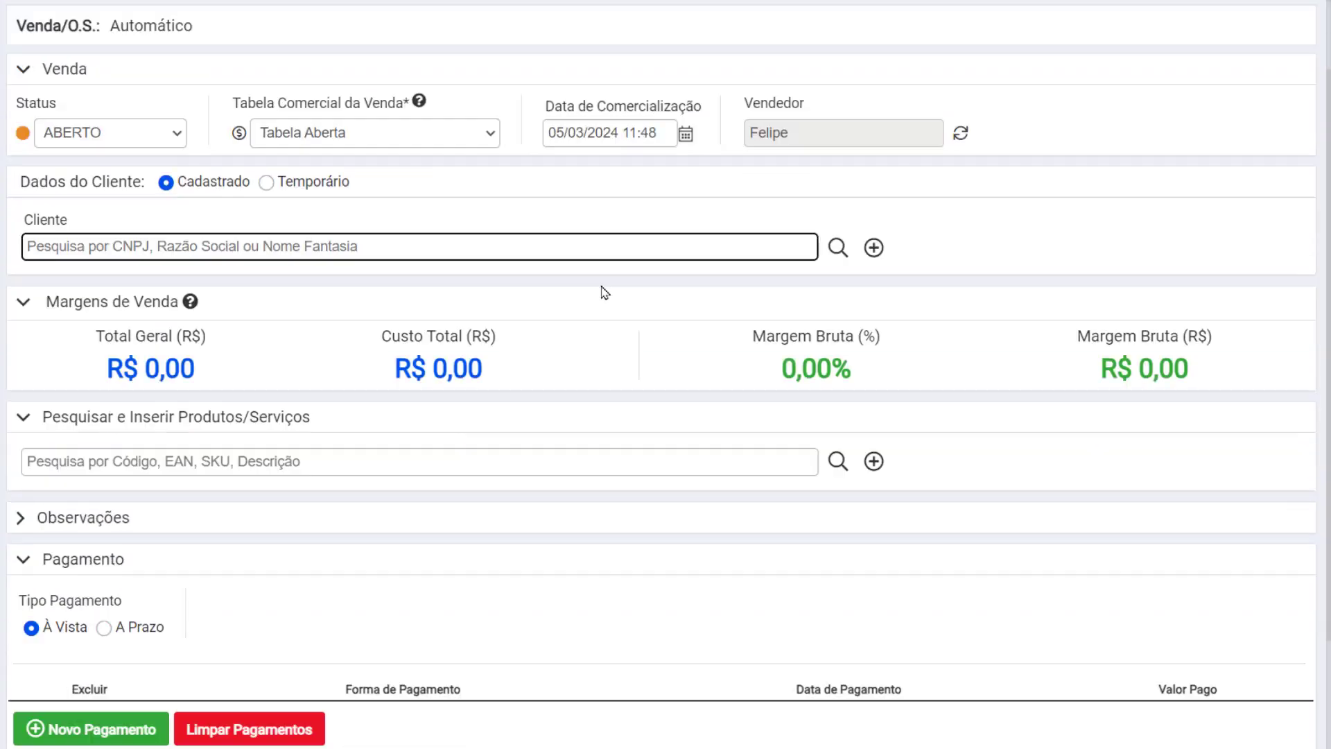
scroll(984, 191, up, 2)
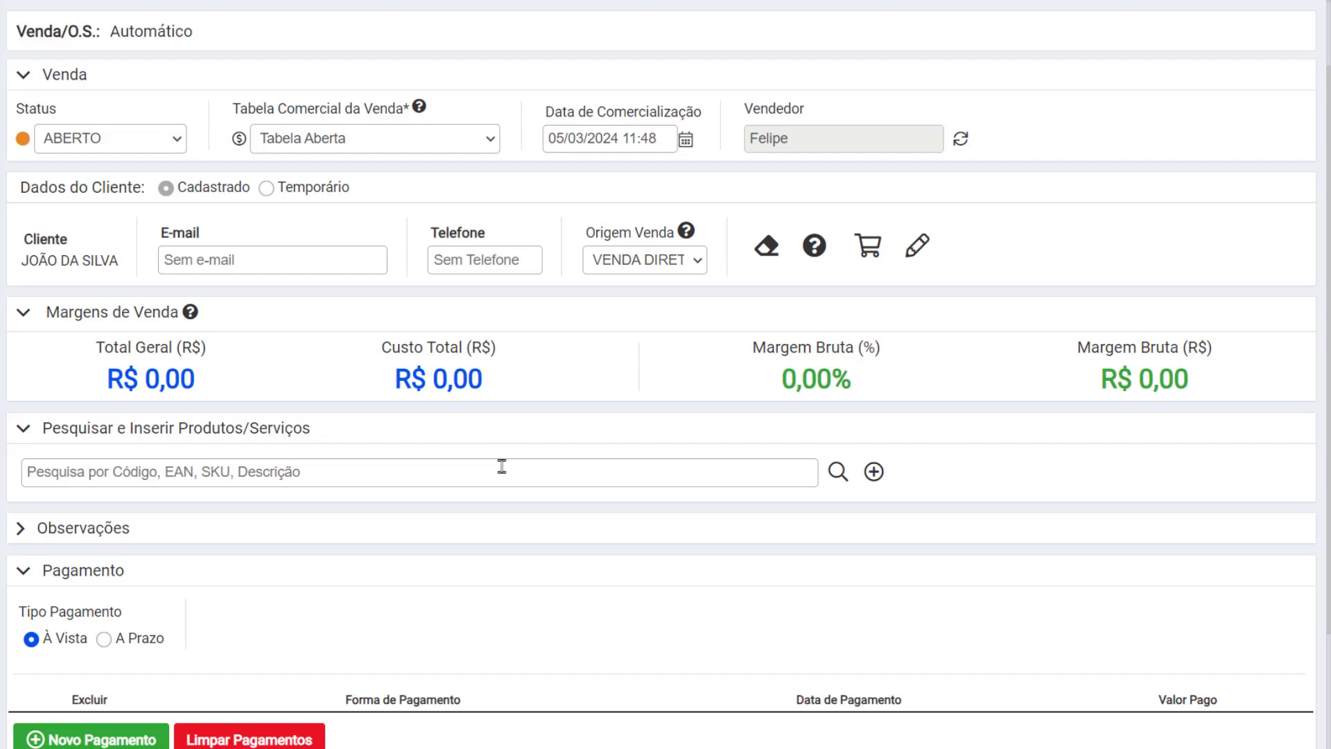
Step: Add Bolo de Morango to the sale and set its quantity to 2
click(502, 466)
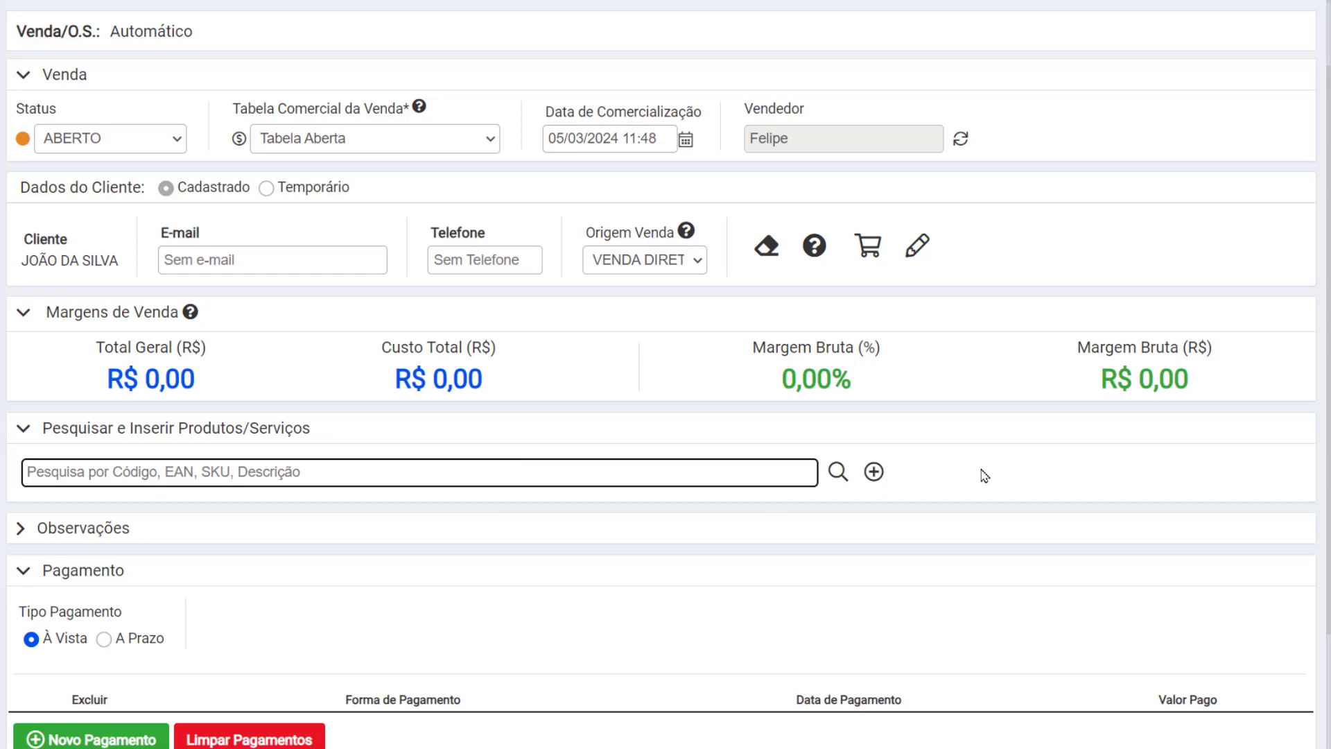
text(bolo)
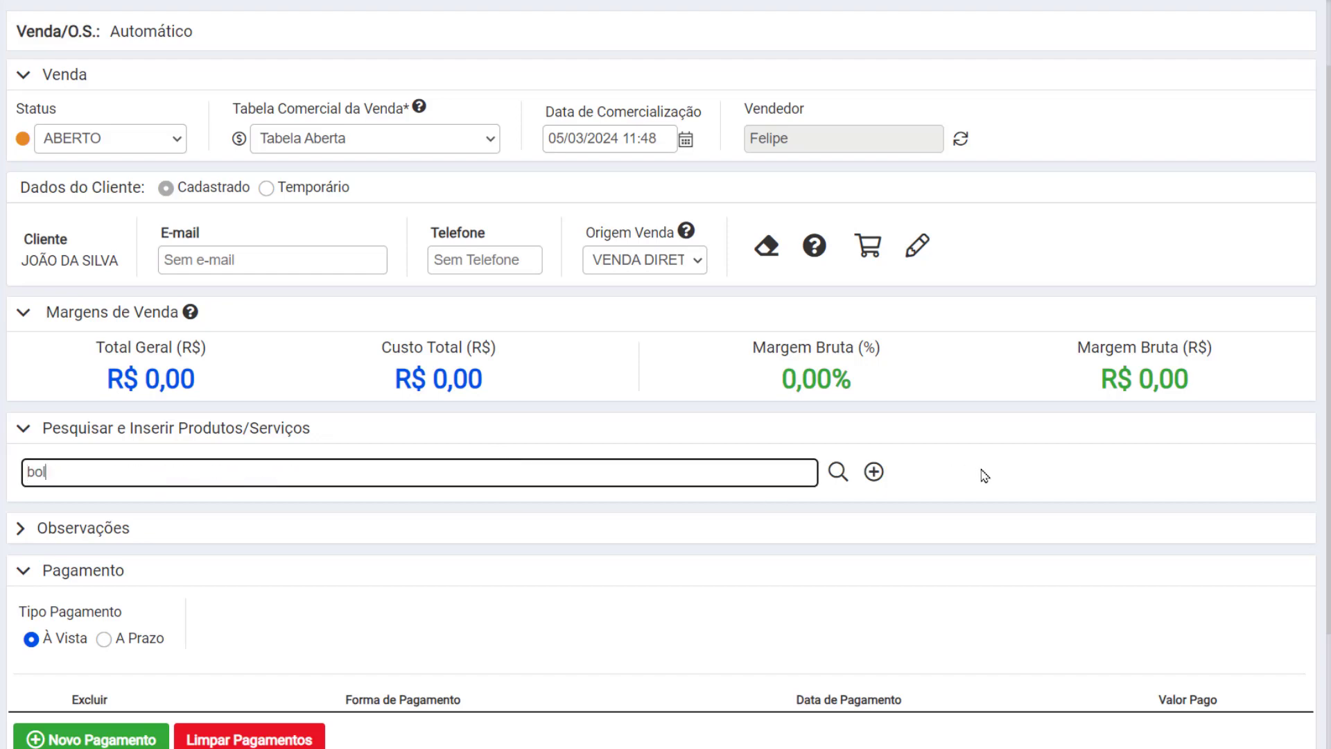
key(Return)
scroll(970, 428, down, 2)
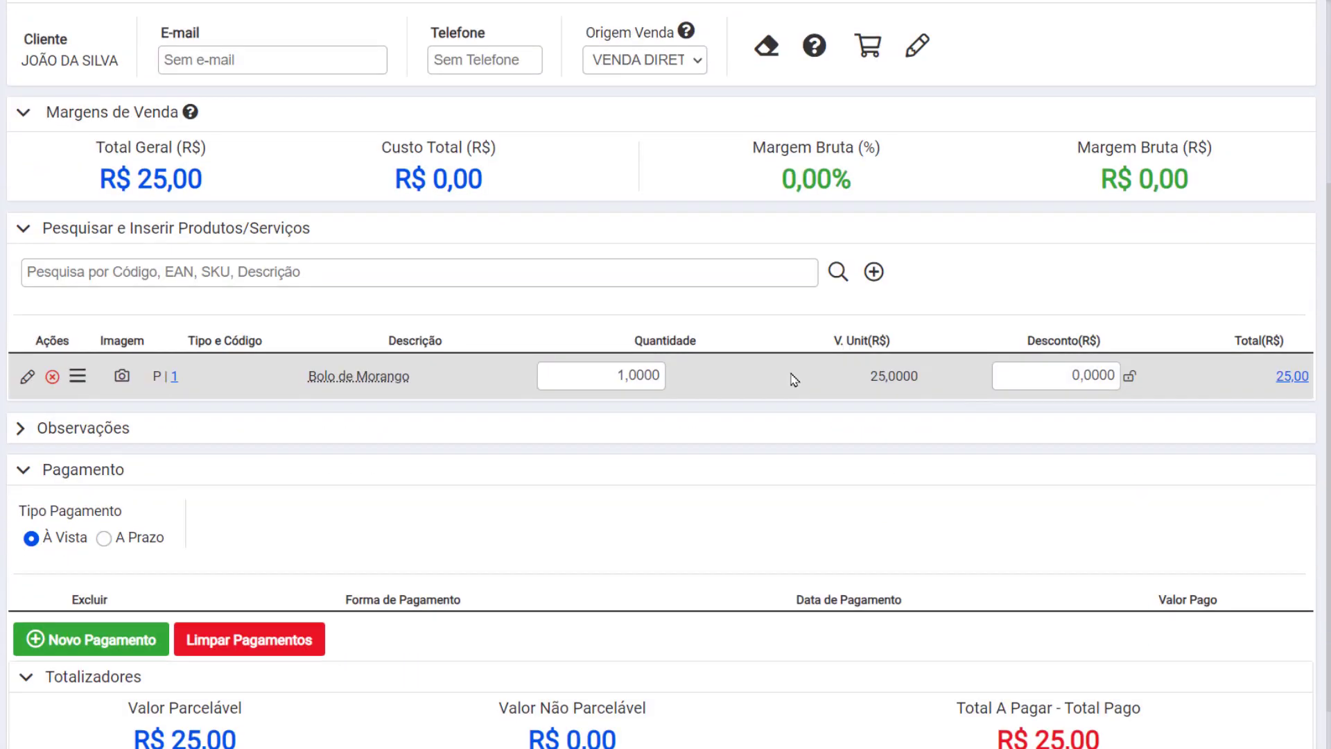
click(615, 477)
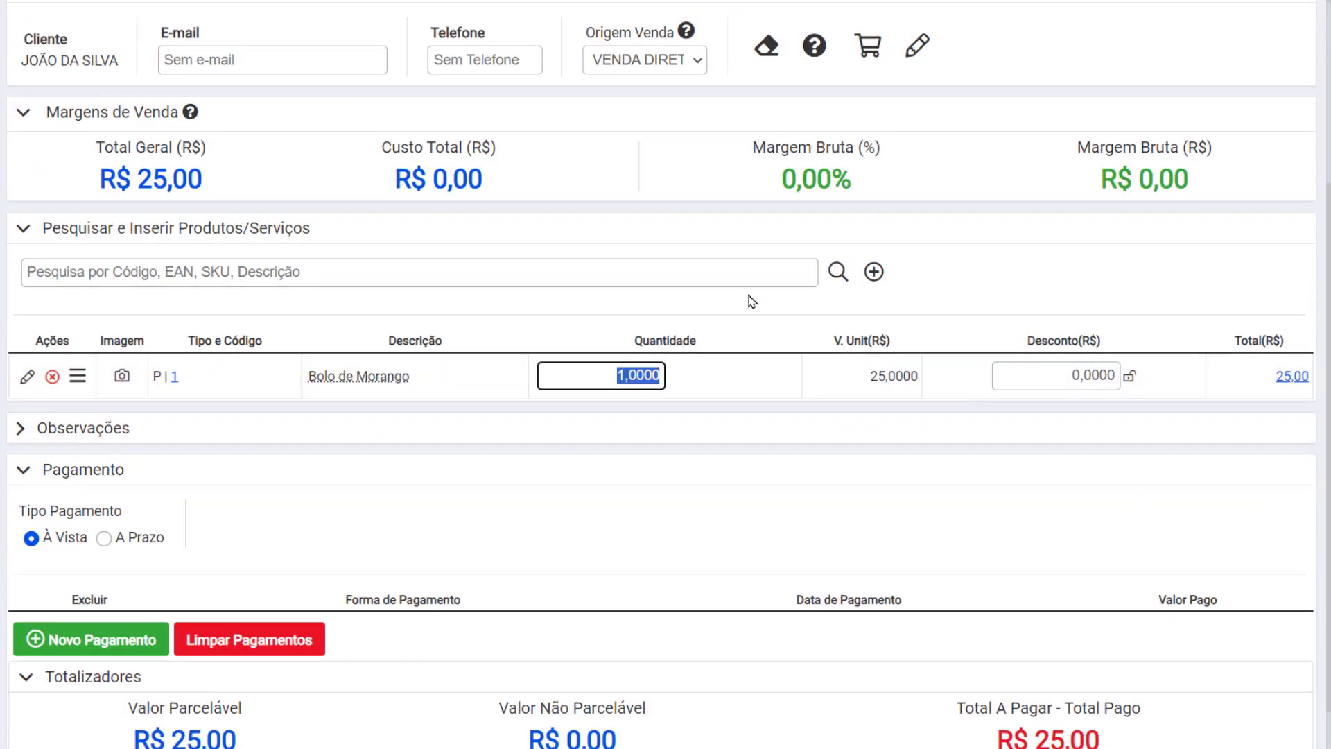
text(2)
click(983, 264)
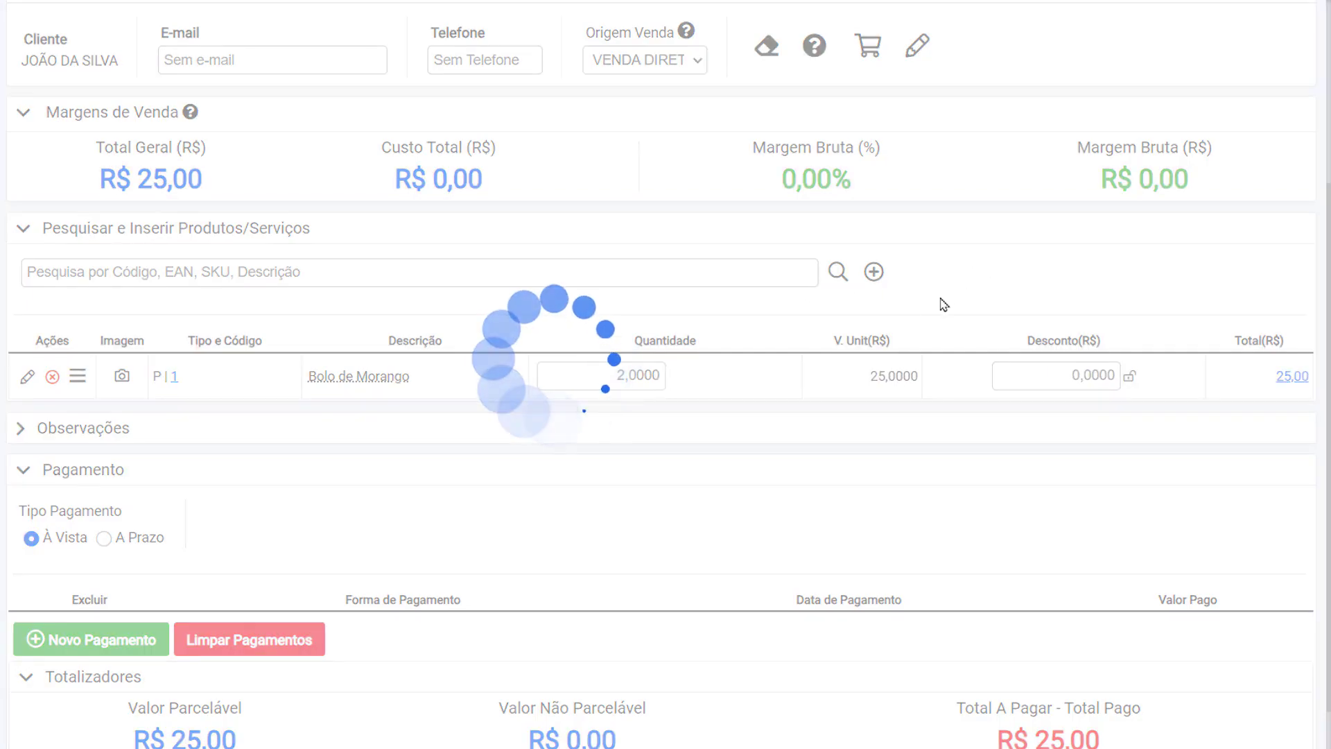
Step: Add a payment to the sale with CARTÃO DE DÉBITO (A VISTA) as the payment method
scroll(907, 305, down, 3)
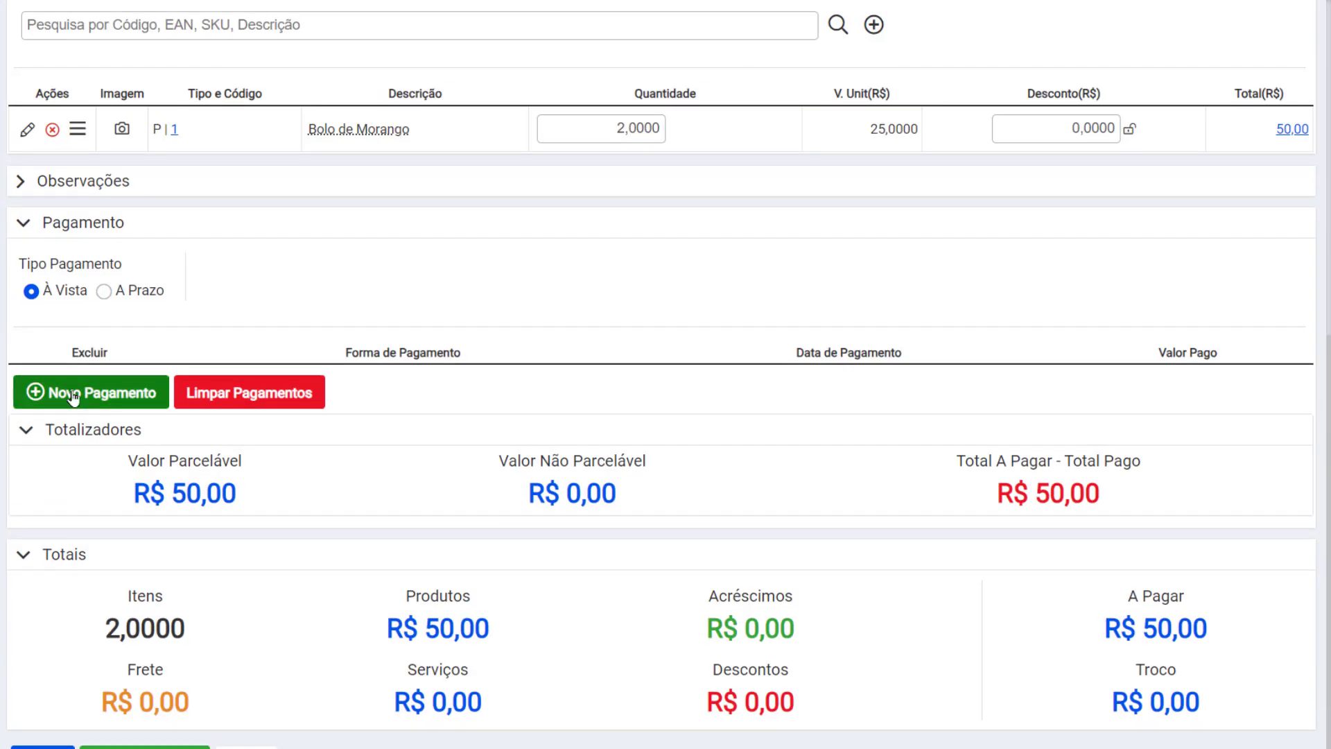
click(100, 397)
click(232, 382)
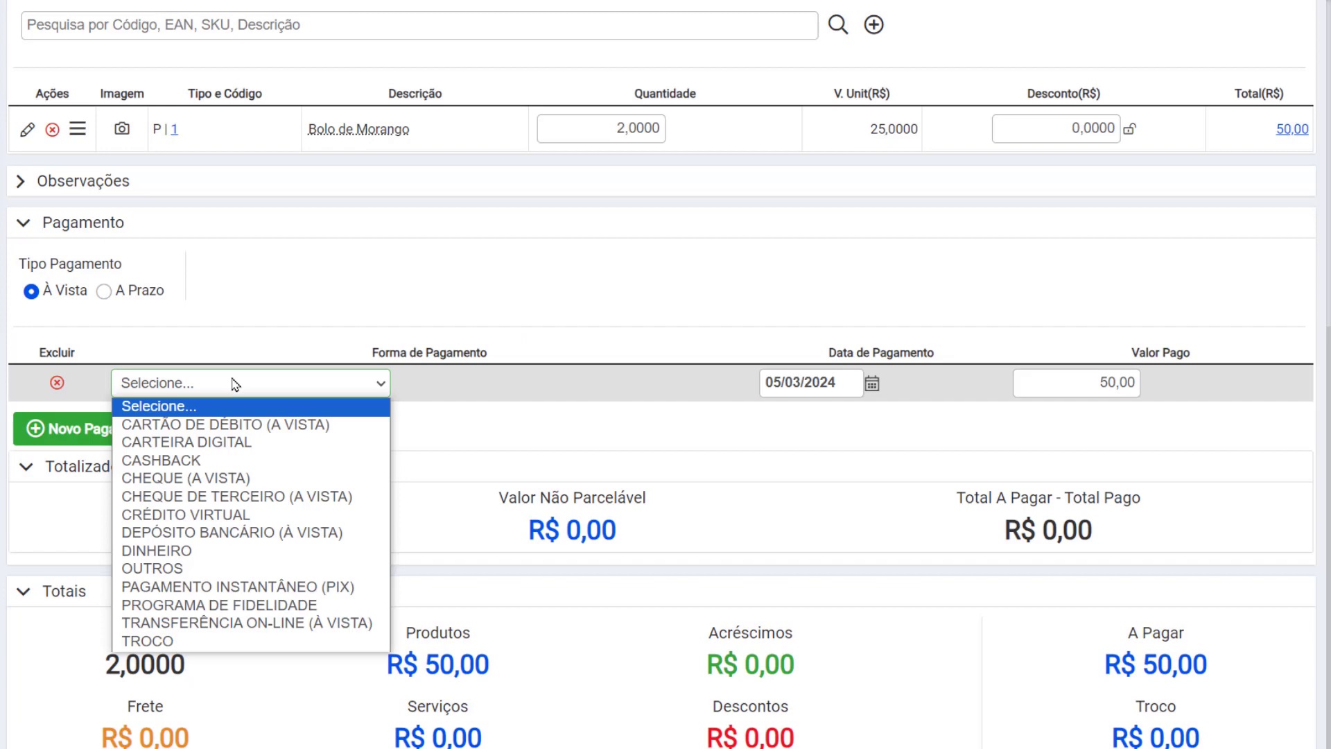
click(236, 422)
Step: Close the sale and dismiss the information message
scroll(504, 351, down, 2)
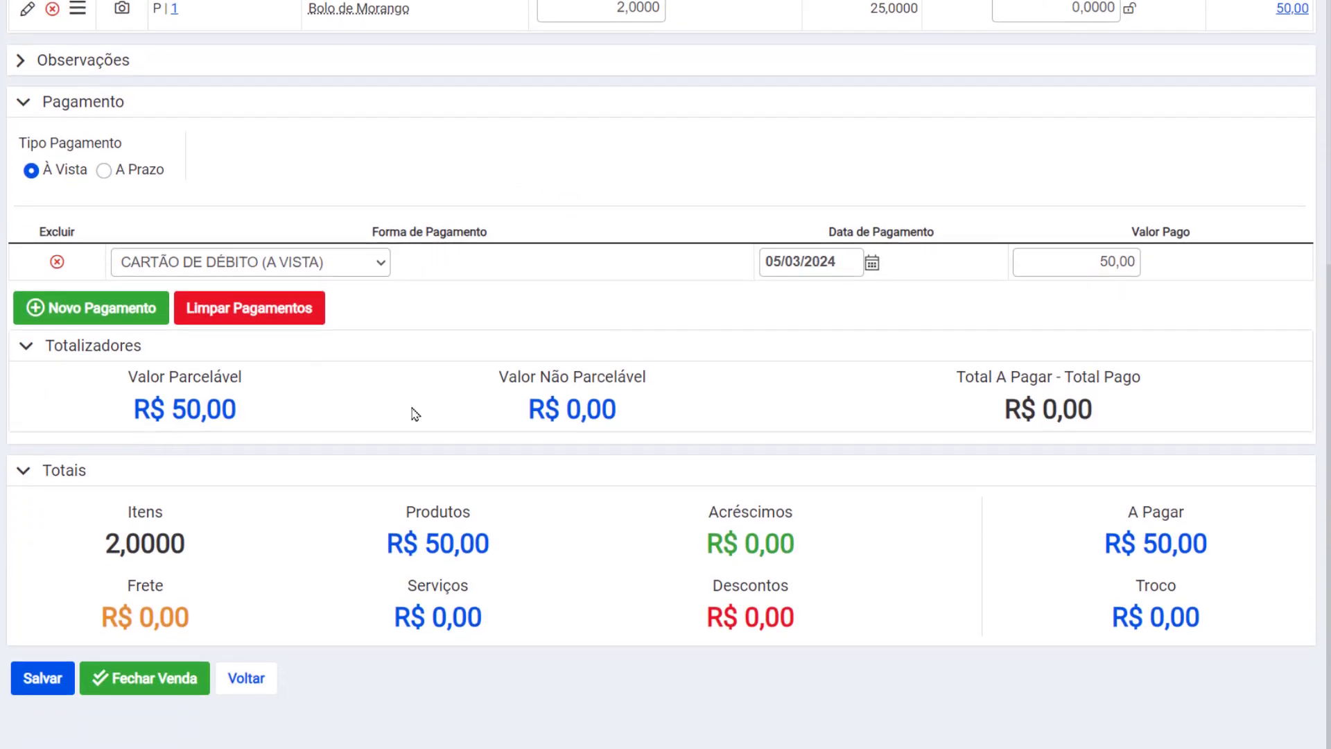
click(163, 633)
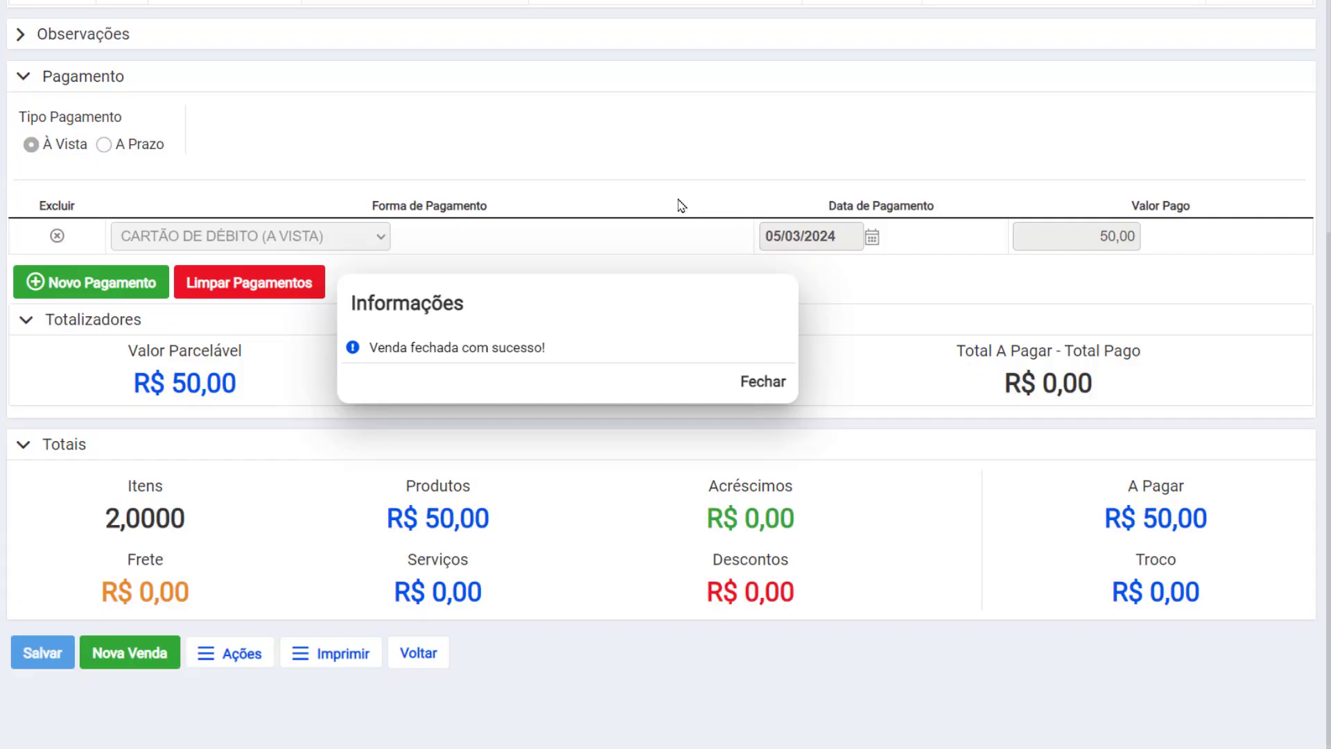
click(747, 381)
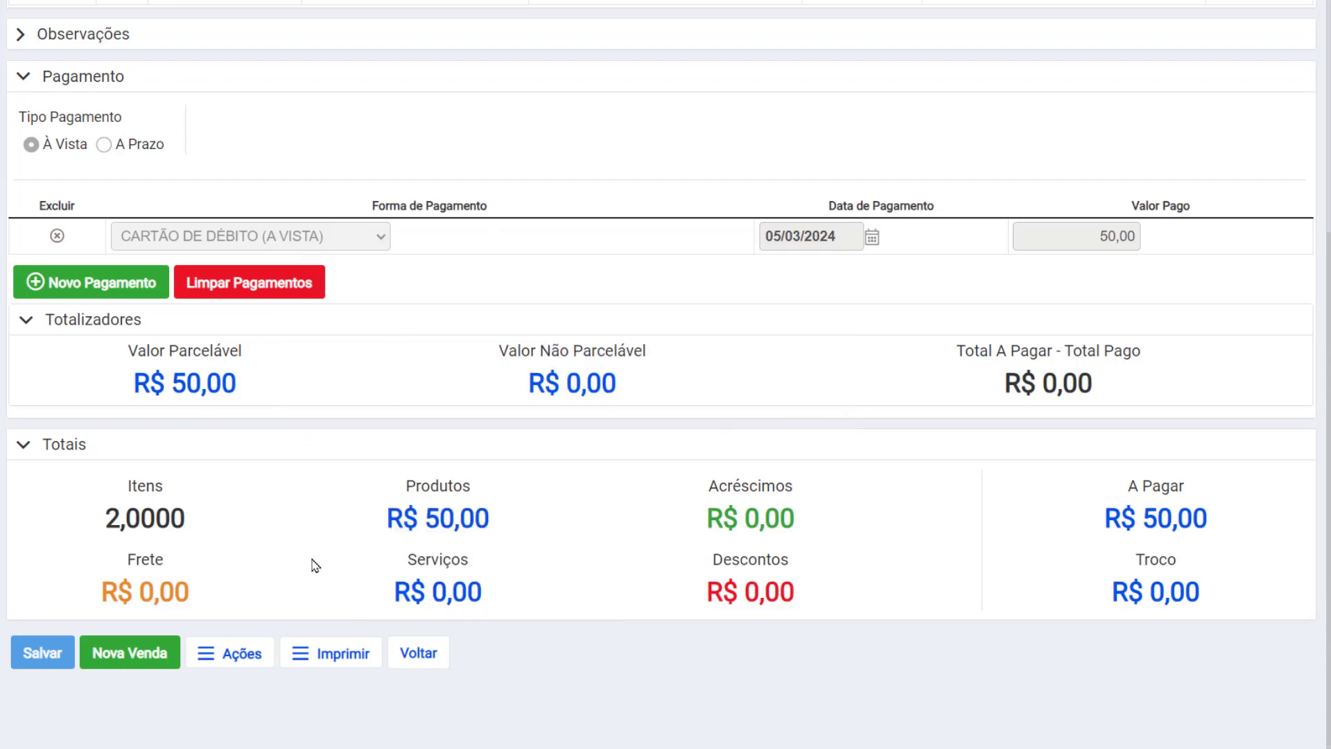
Step: Send the closed Bolo de Morango sale to production and dismiss the information message
click(248, 652)
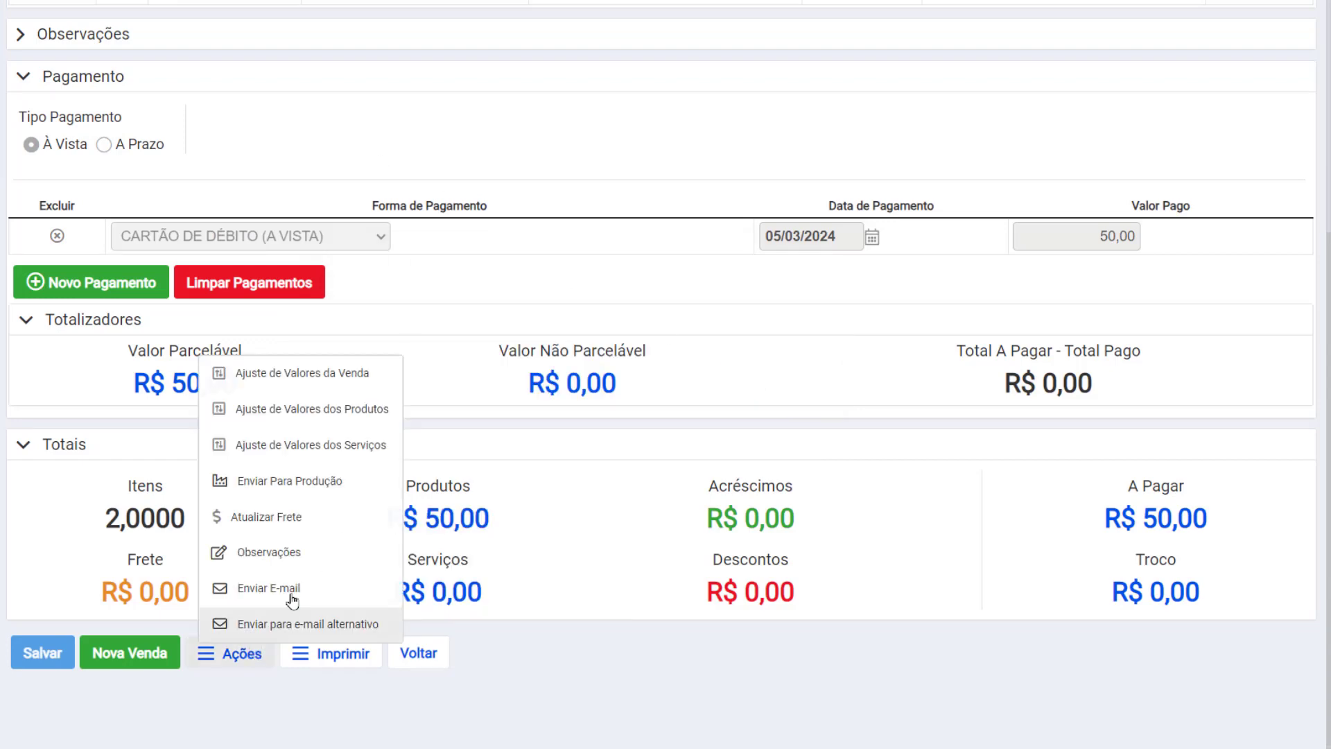
click(357, 495)
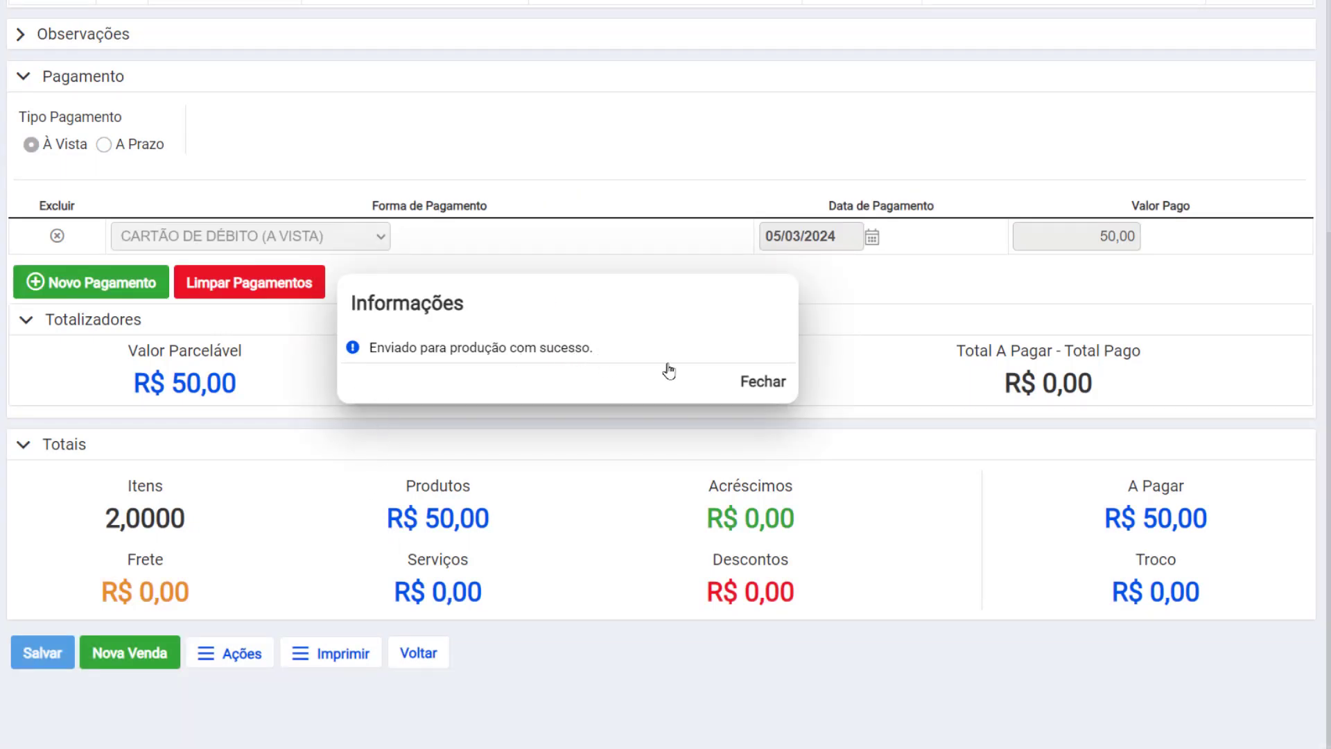
click(761, 381)
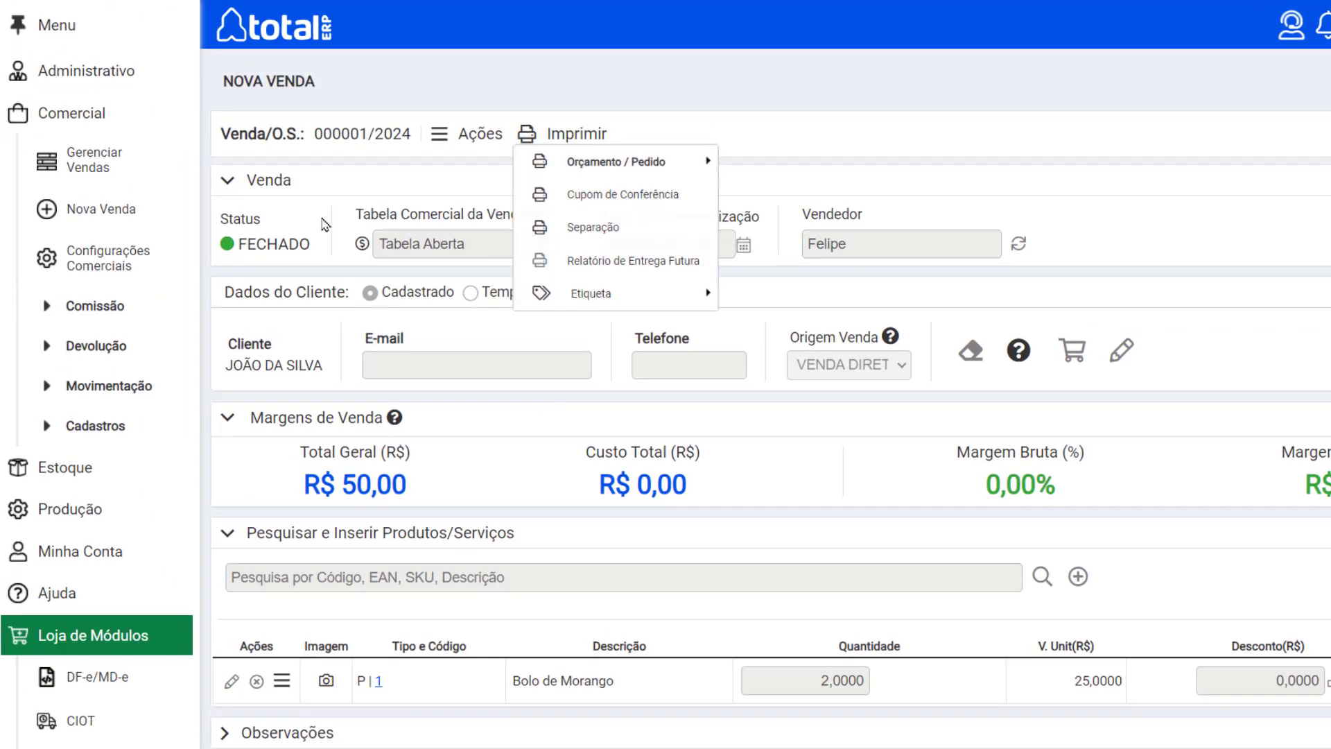
Step: Switch to Total Indústria and search the orders for production for all available orders
click(90, 118)
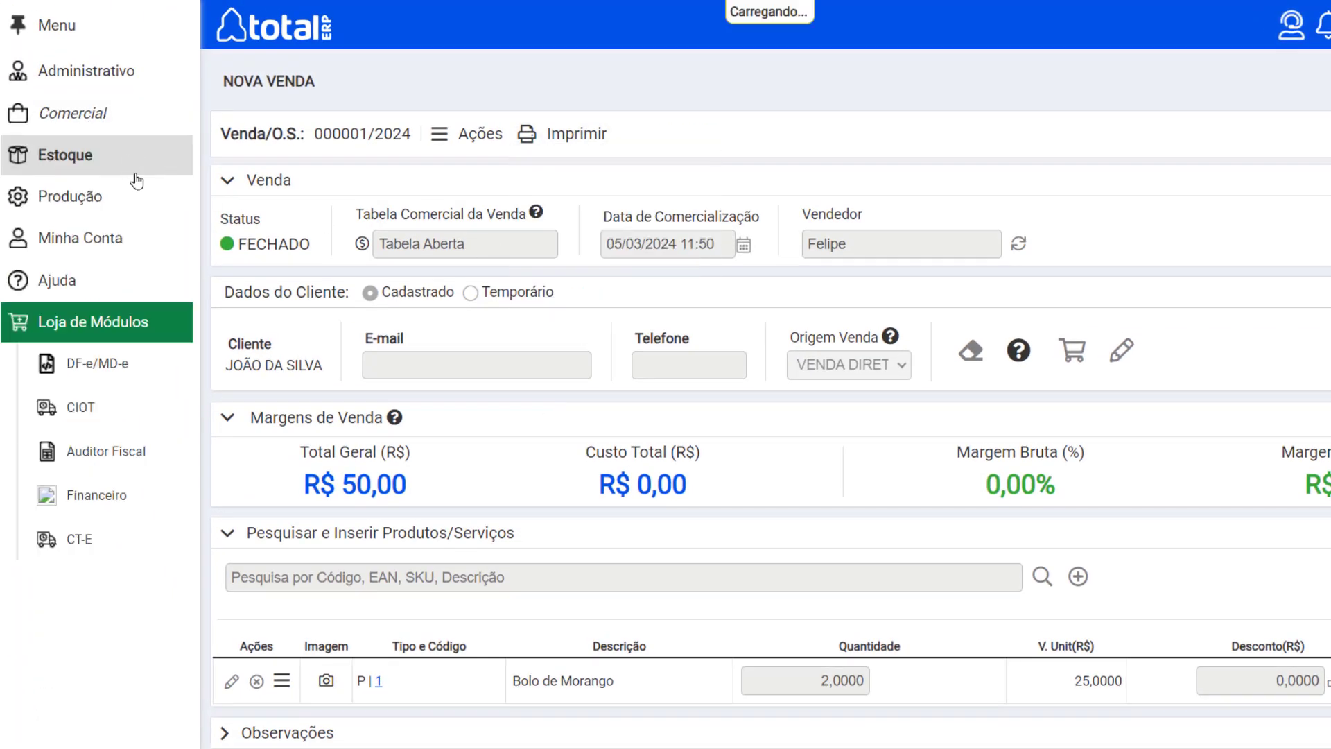
click(148, 206)
click(149, 239)
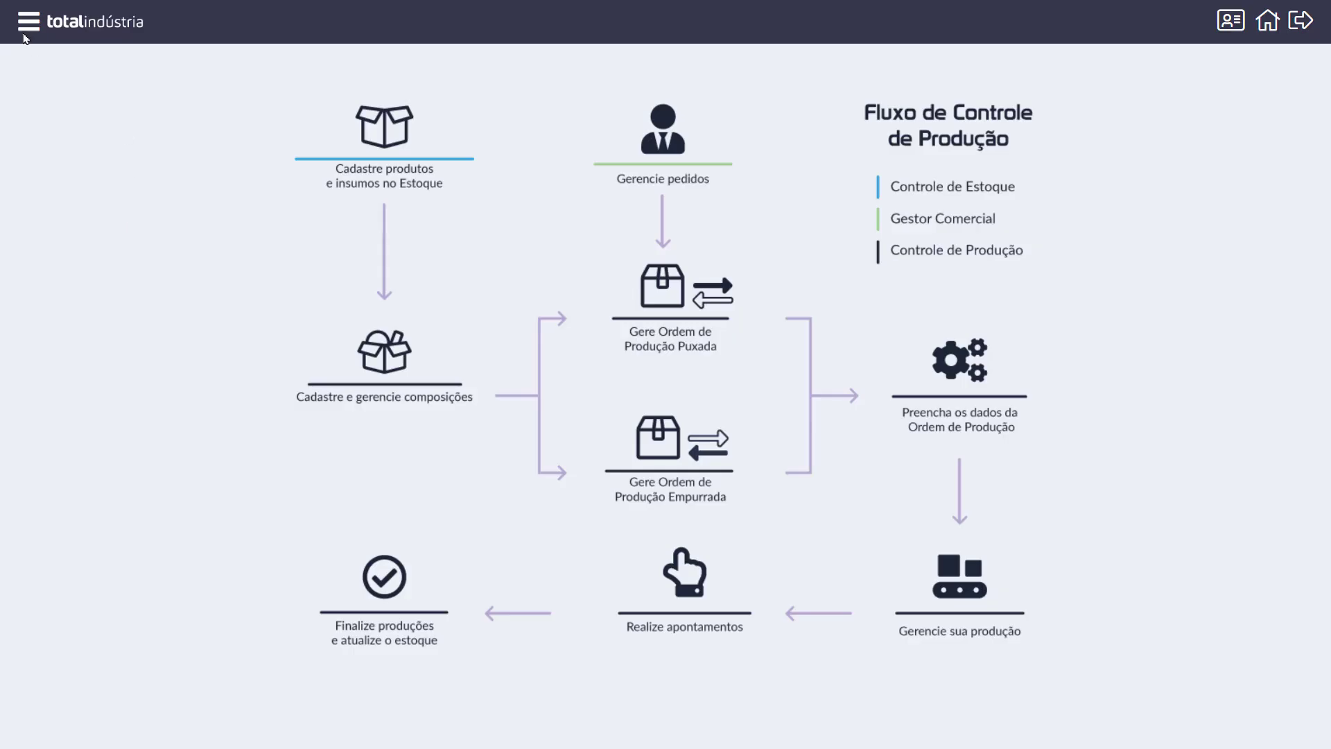
click(24, 37)
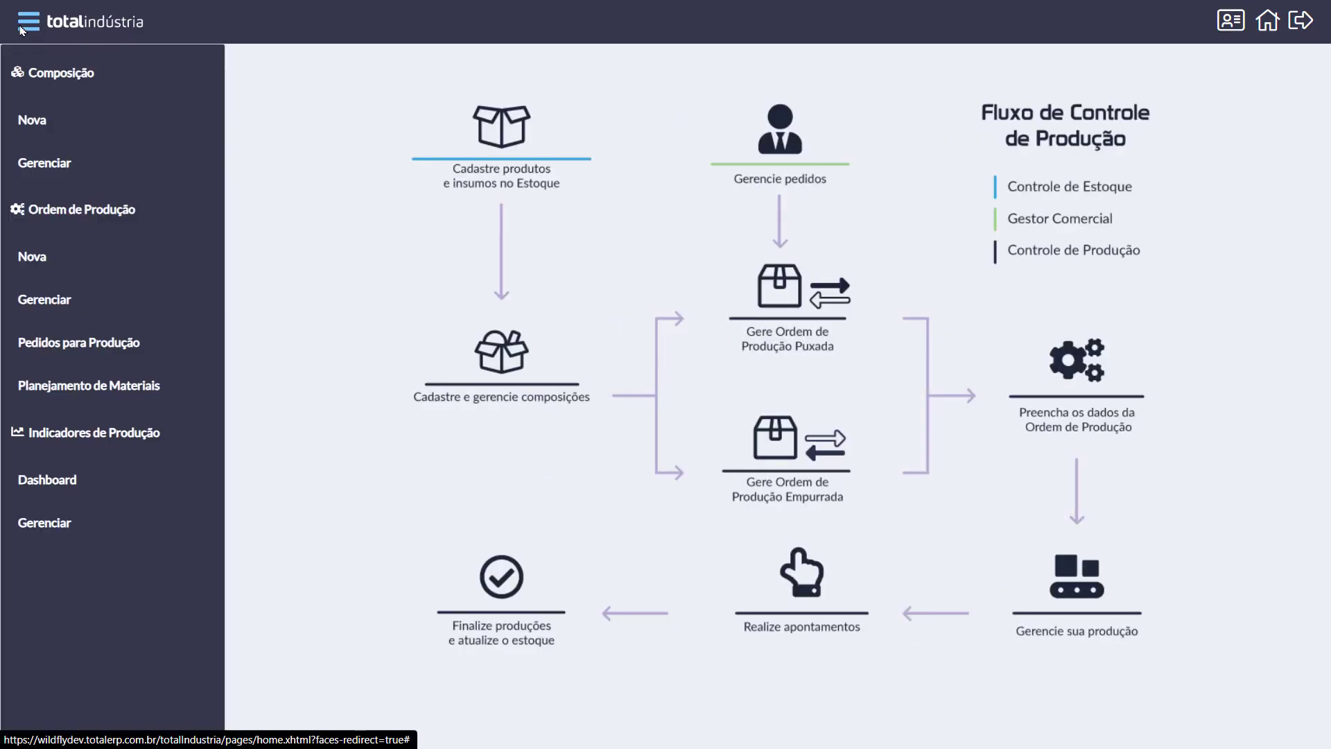
click(152, 350)
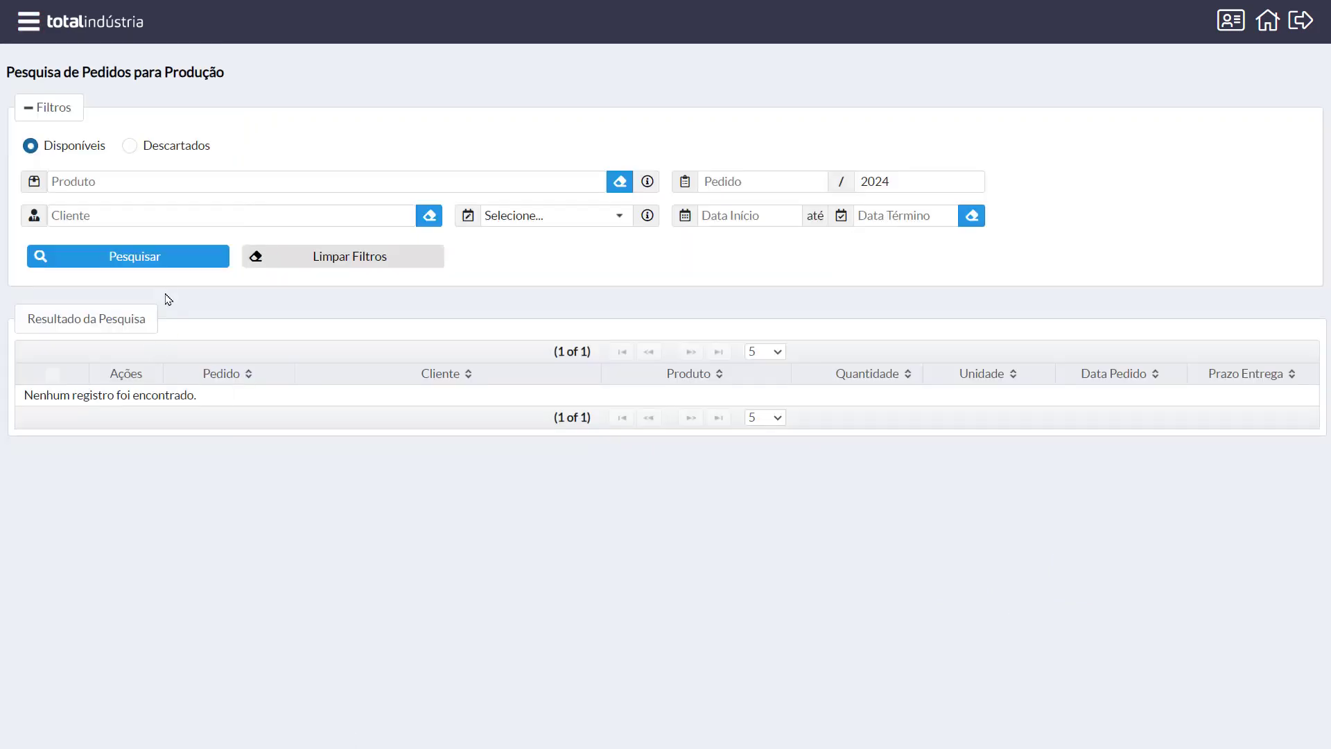
click(159, 261)
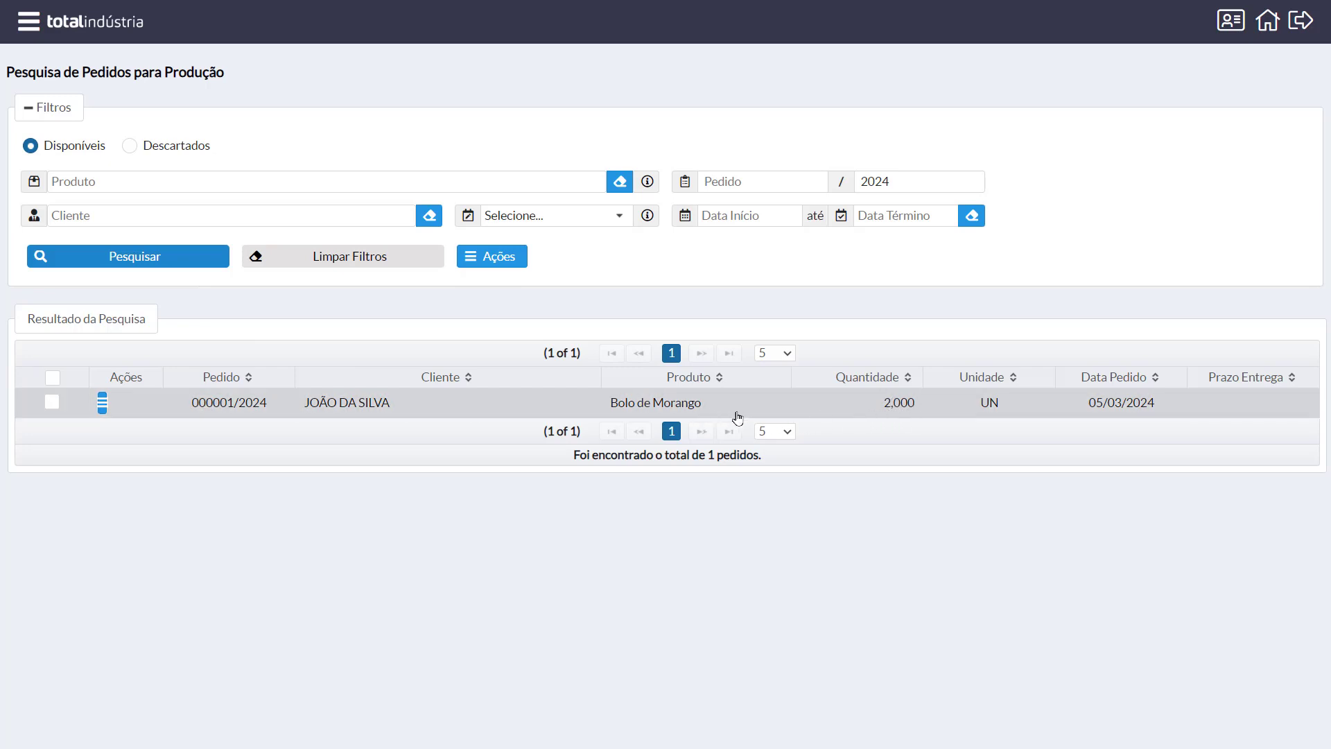
Step: Generate a production order from the Bolo de Morango sales order
click(103, 407)
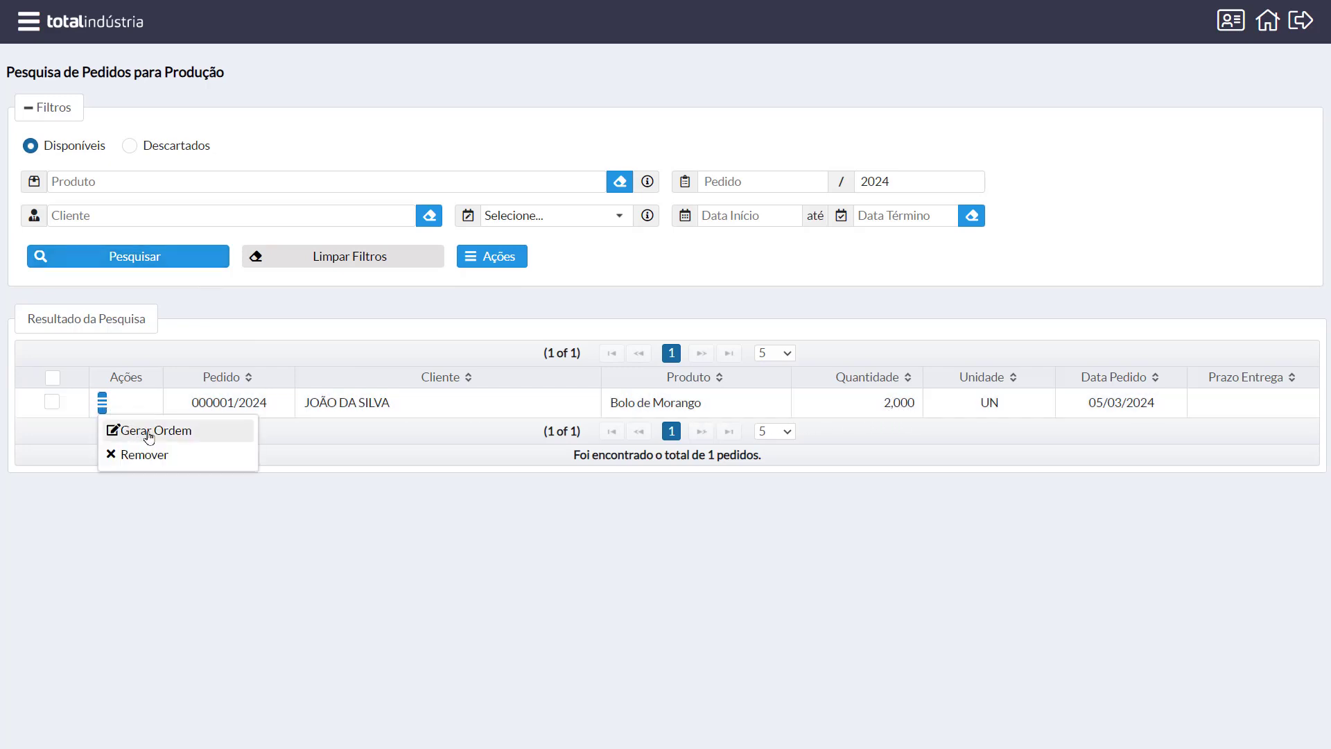
click(206, 435)
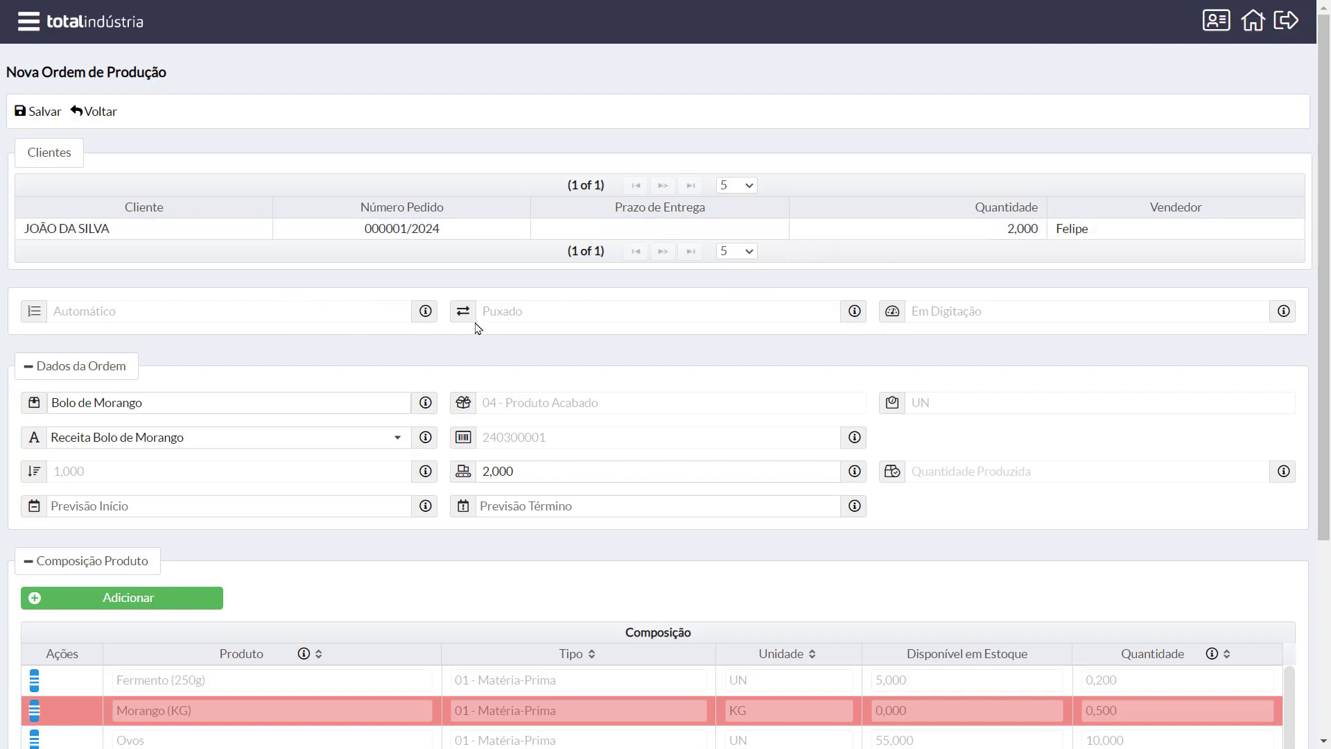
mouse_move(854, 312)
Step: Set the production order's planned start (Previsão Início) to 05/03/2024 13:00:00
scroll(481, 297, down, 3)
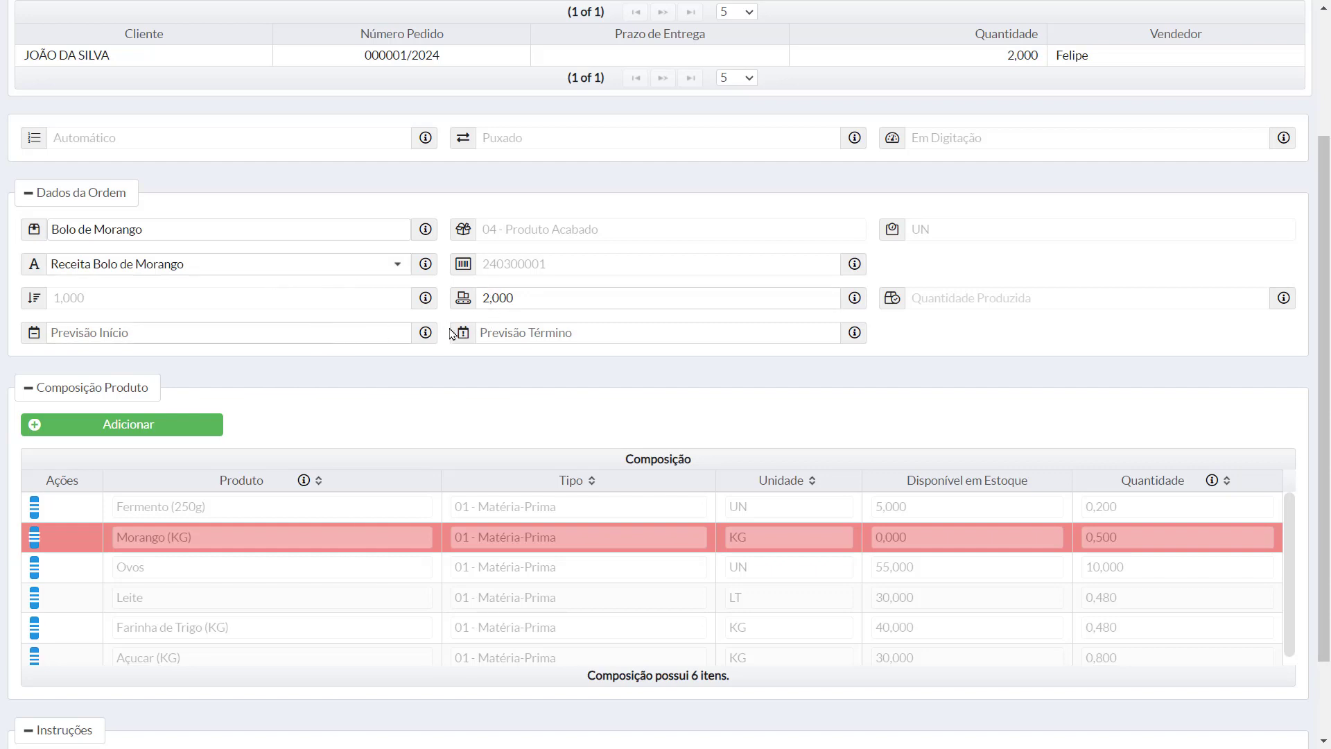
click(399, 332)
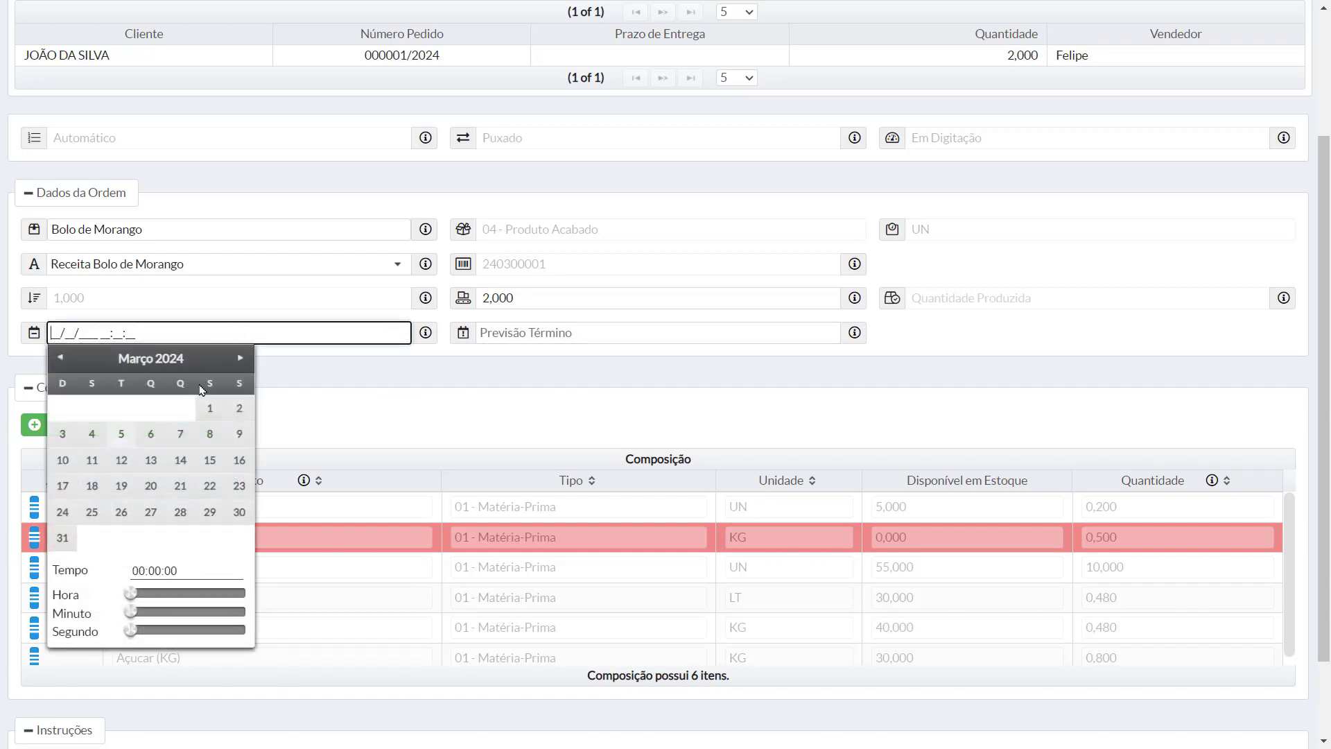
click(121, 435)
drag(130, 592, 196, 593)
click(510, 312)
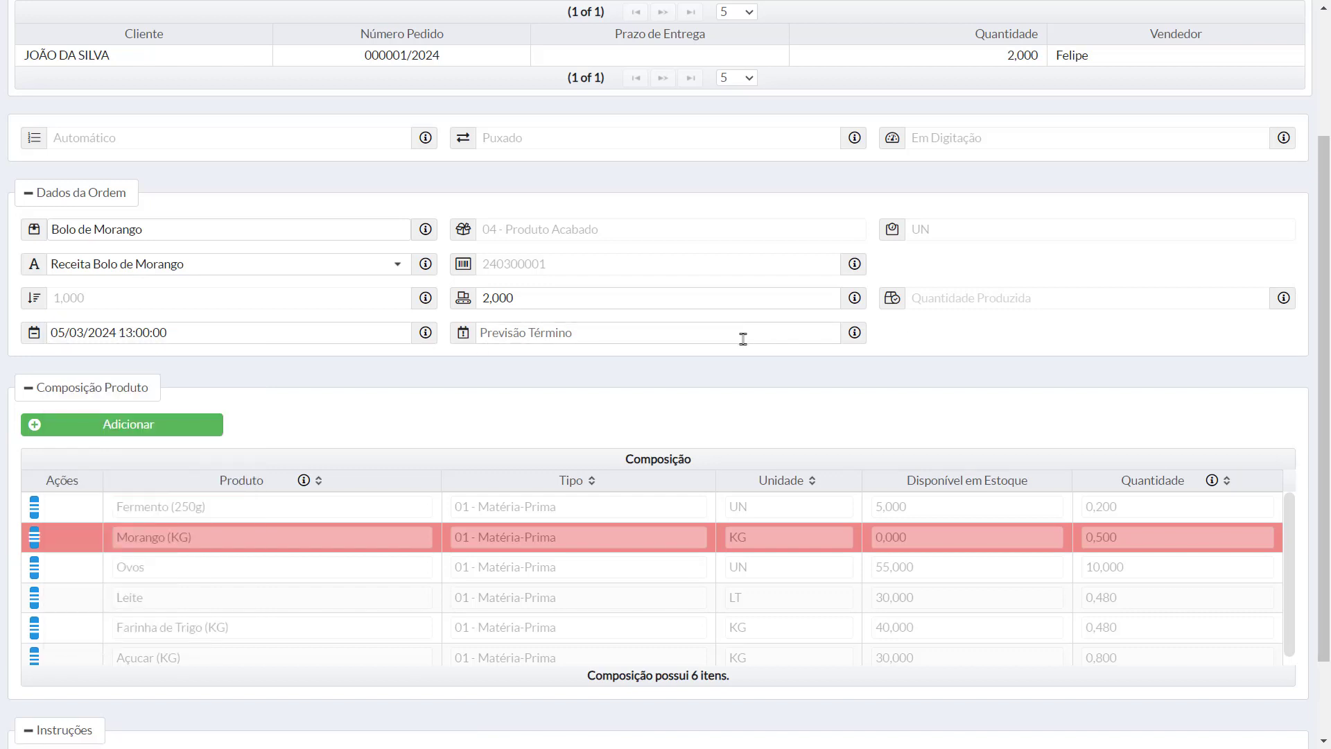
Step: Set the production order's planned end (Previsão Término) to 06/03/2024 13:00:00
click(610, 333)
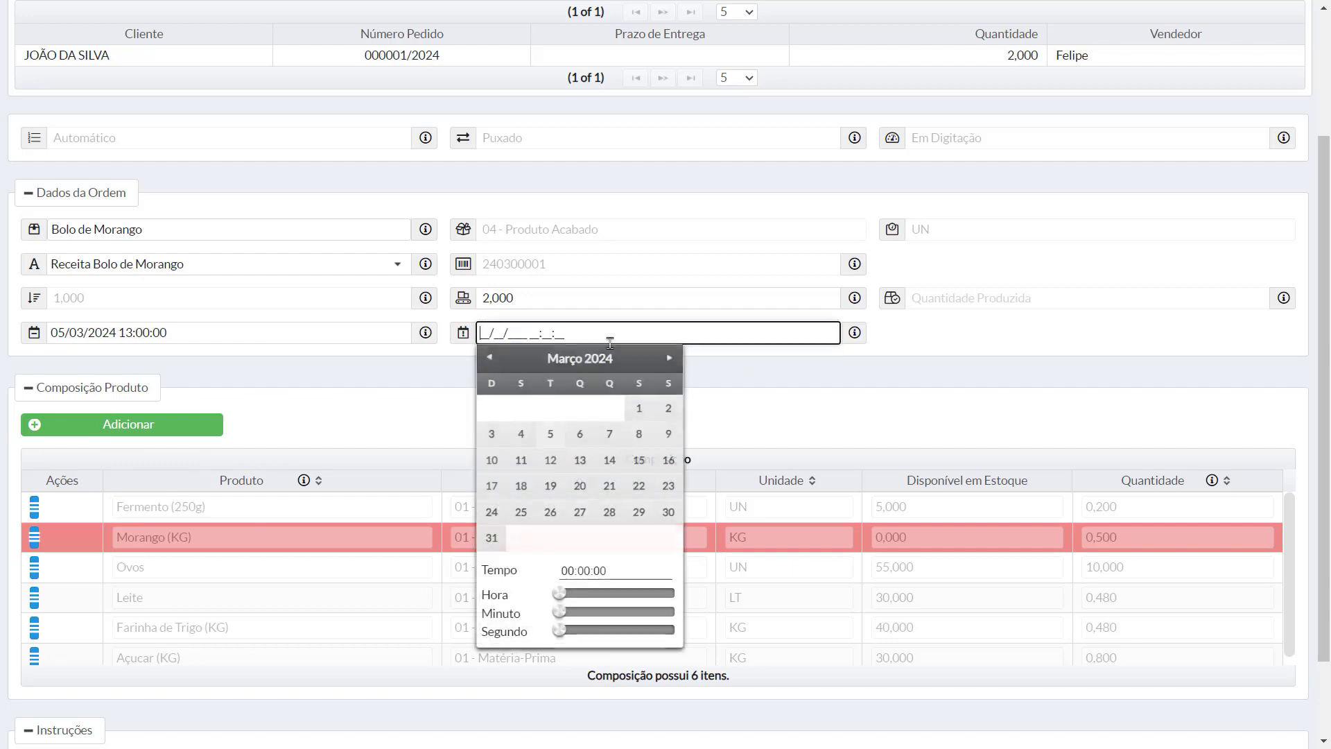
click(580, 434)
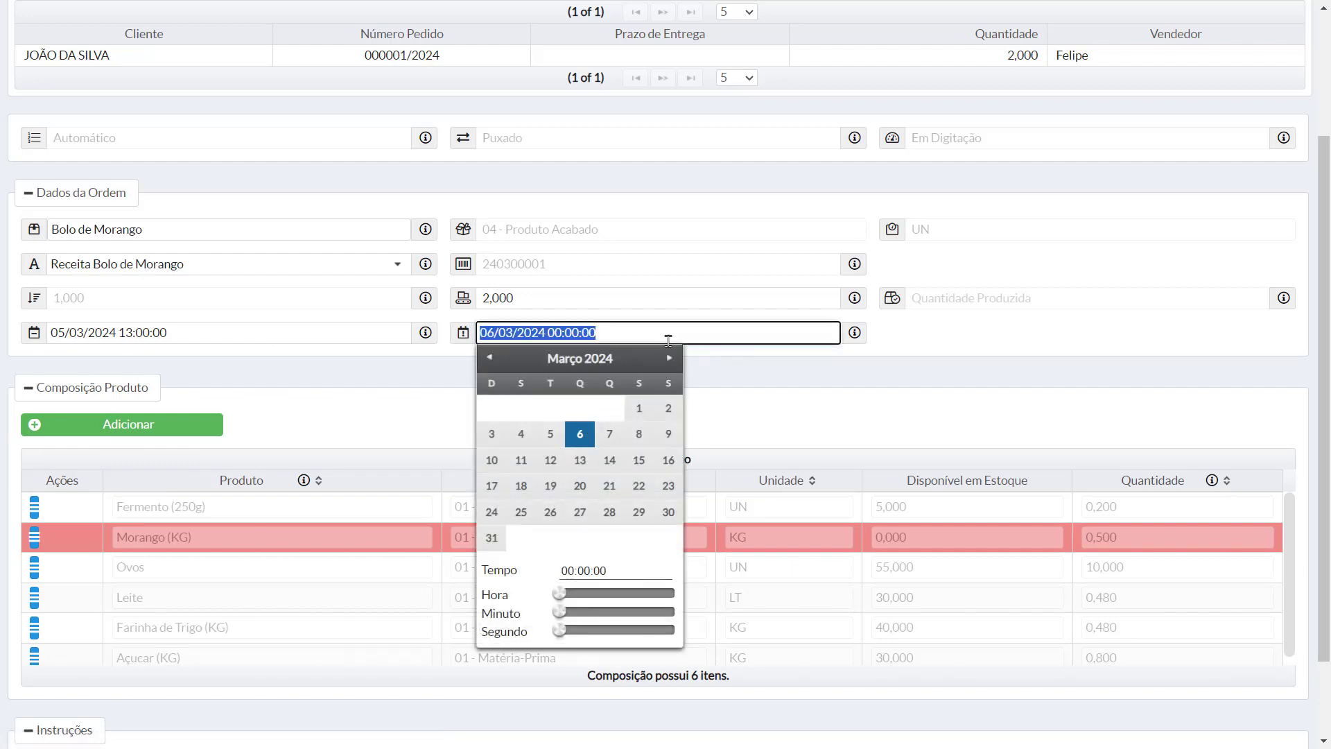
drag(563, 594, 625, 594)
click(830, 334)
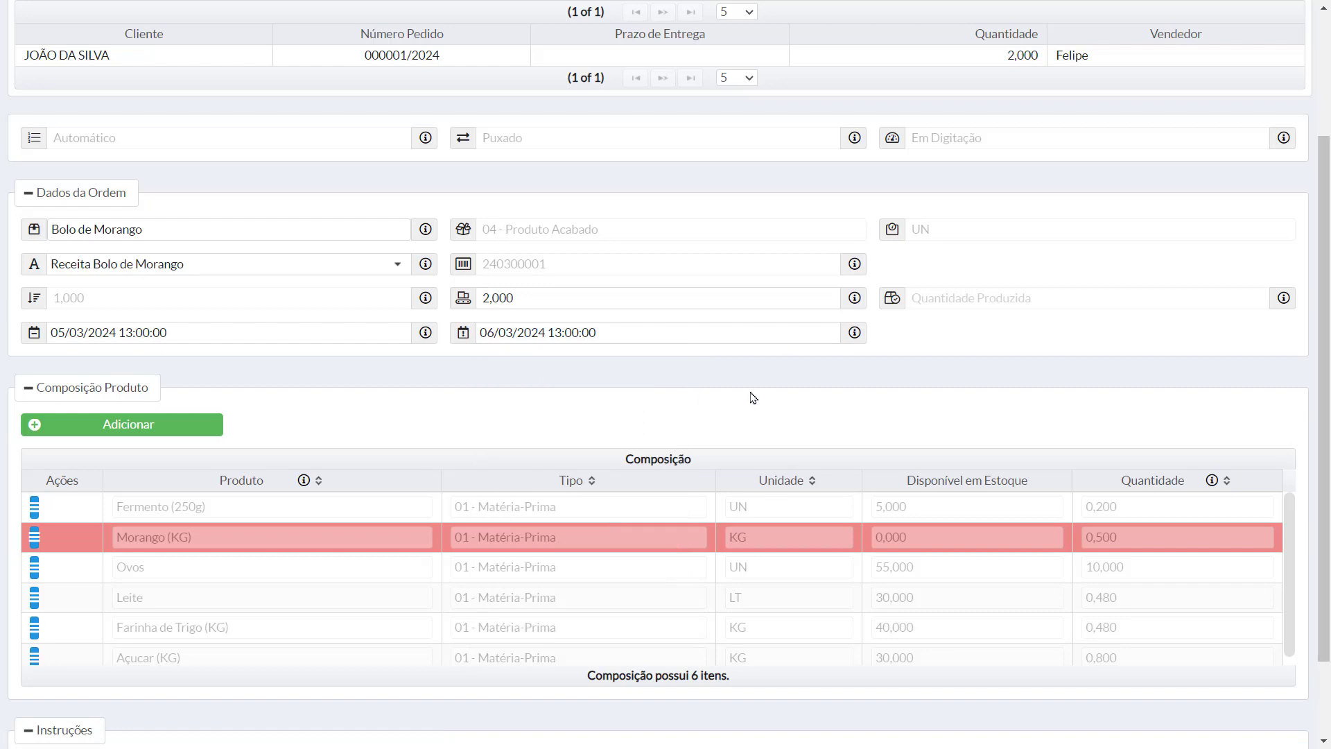
Step: Examine the order's product composition, comparing each raw material's available stock with its required quantity, especially Morango (KG)
scroll(637, 414, down, 1)
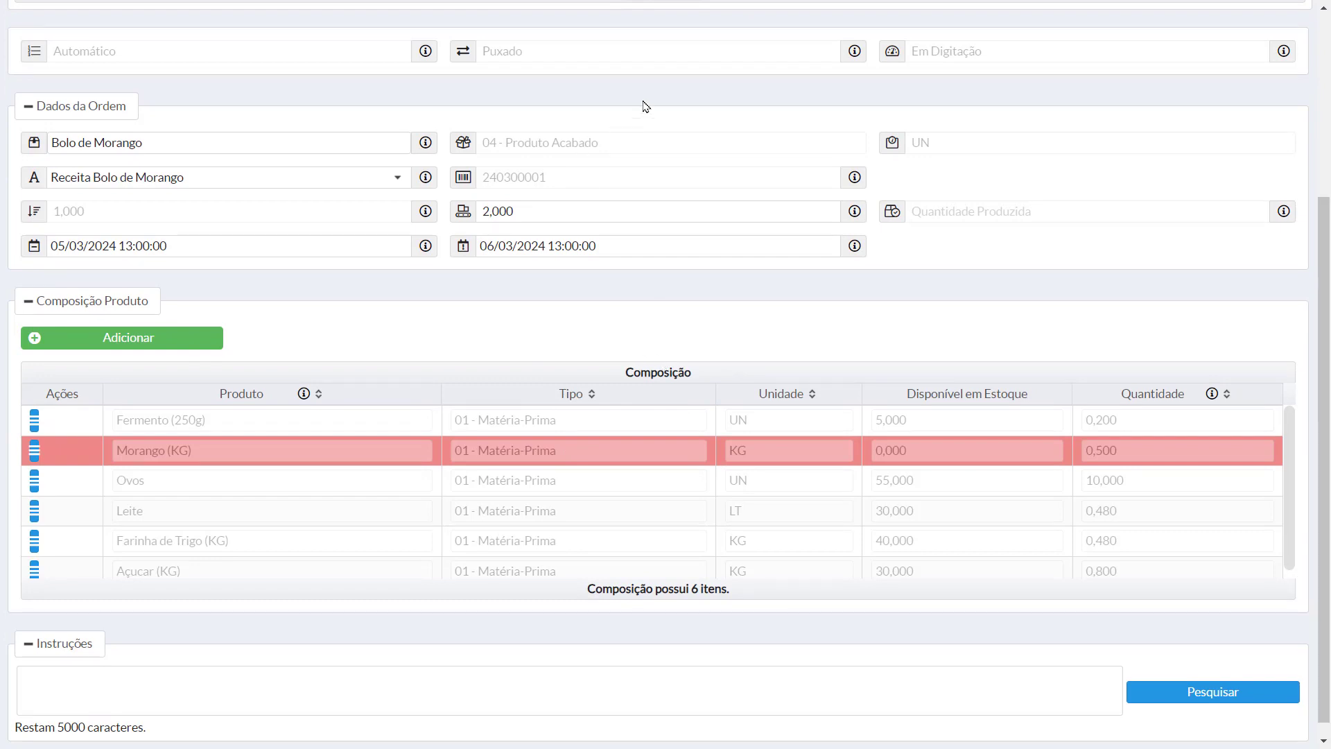
mouse_move(1213, 402)
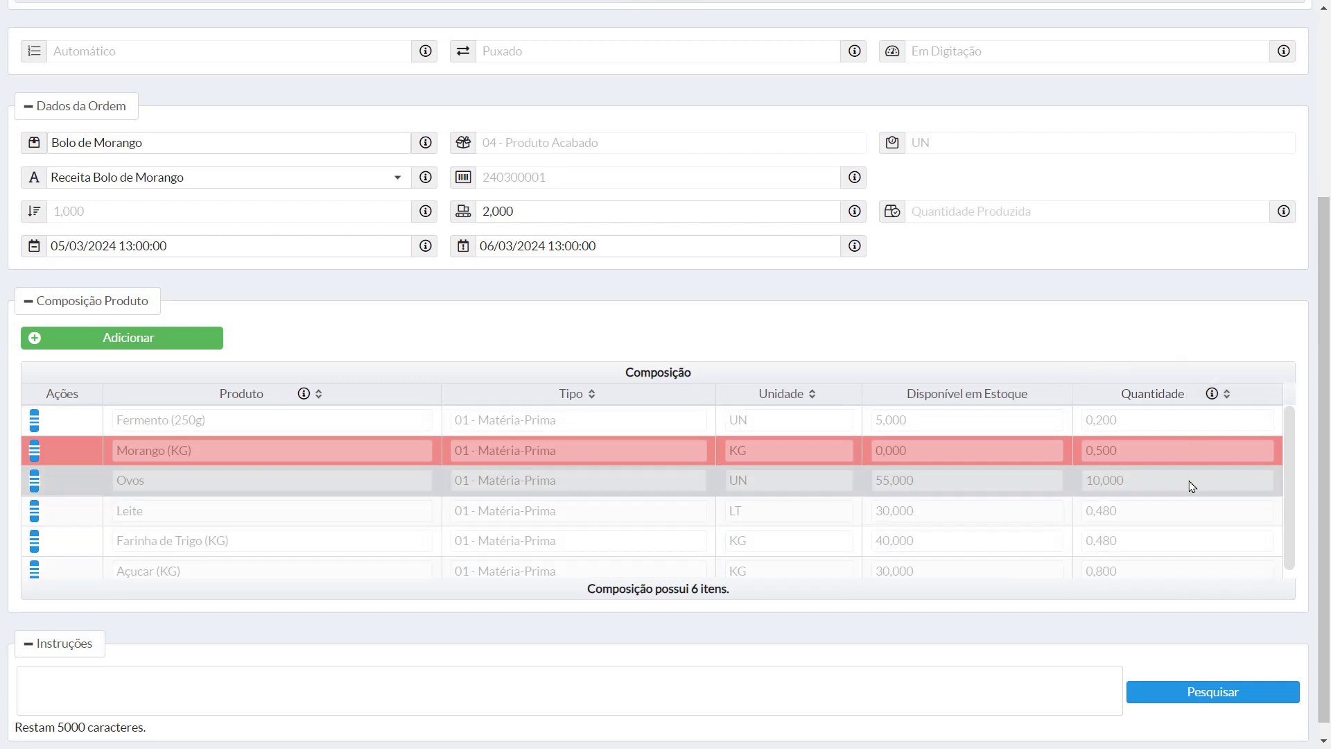
scroll(1154, 513, down, 1)
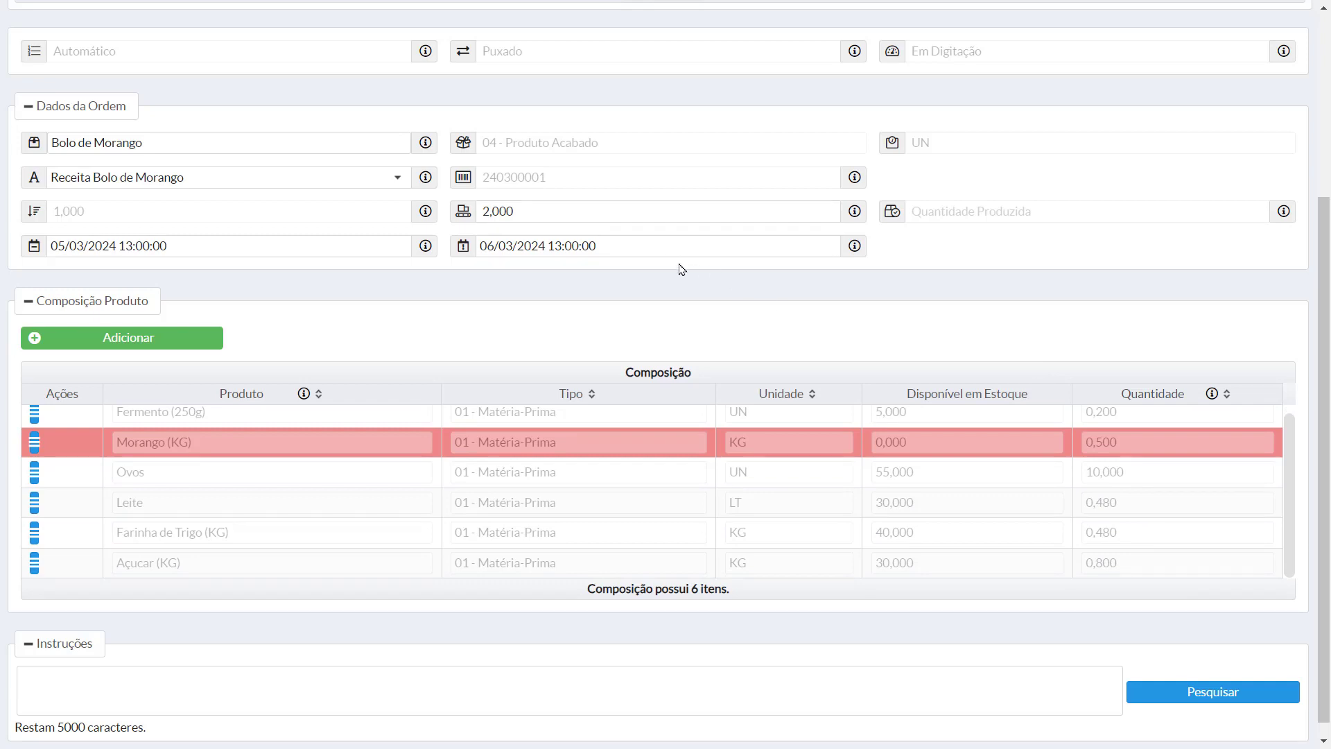
scroll(922, 436, up, 1)
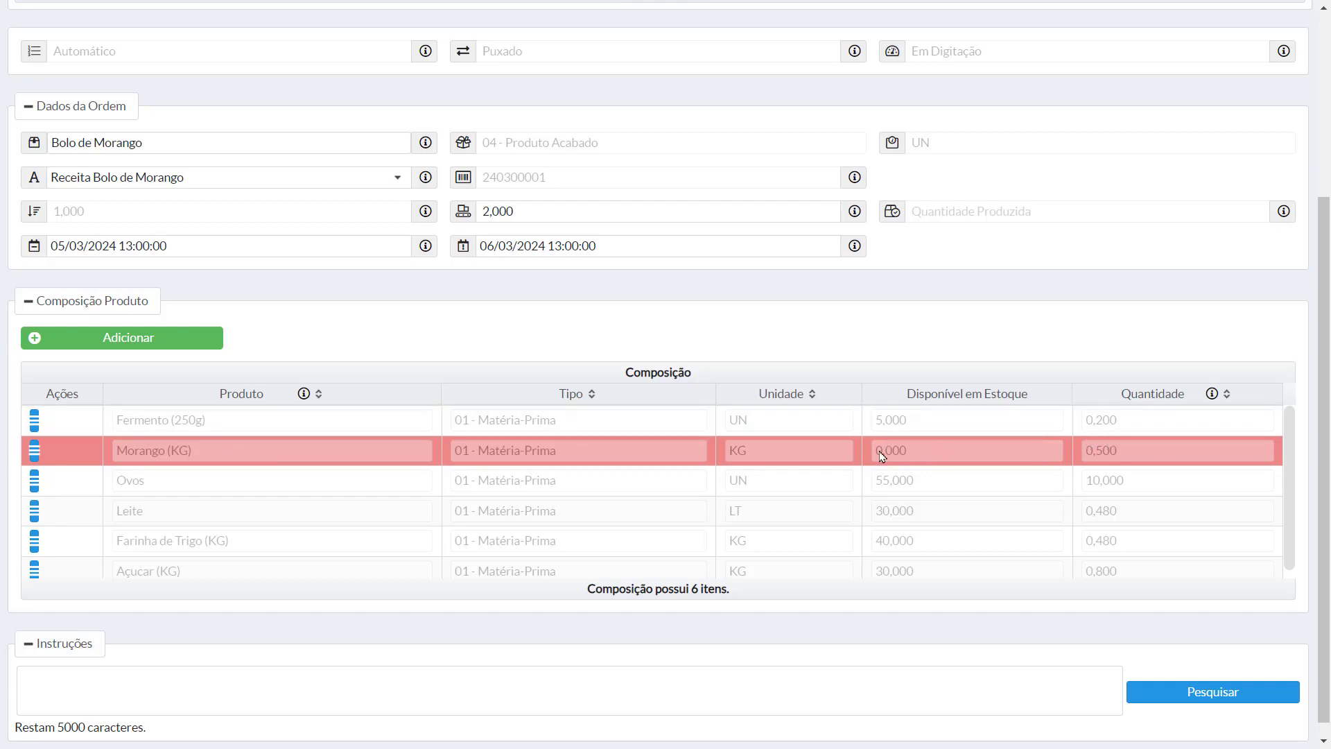
click(917, 458)
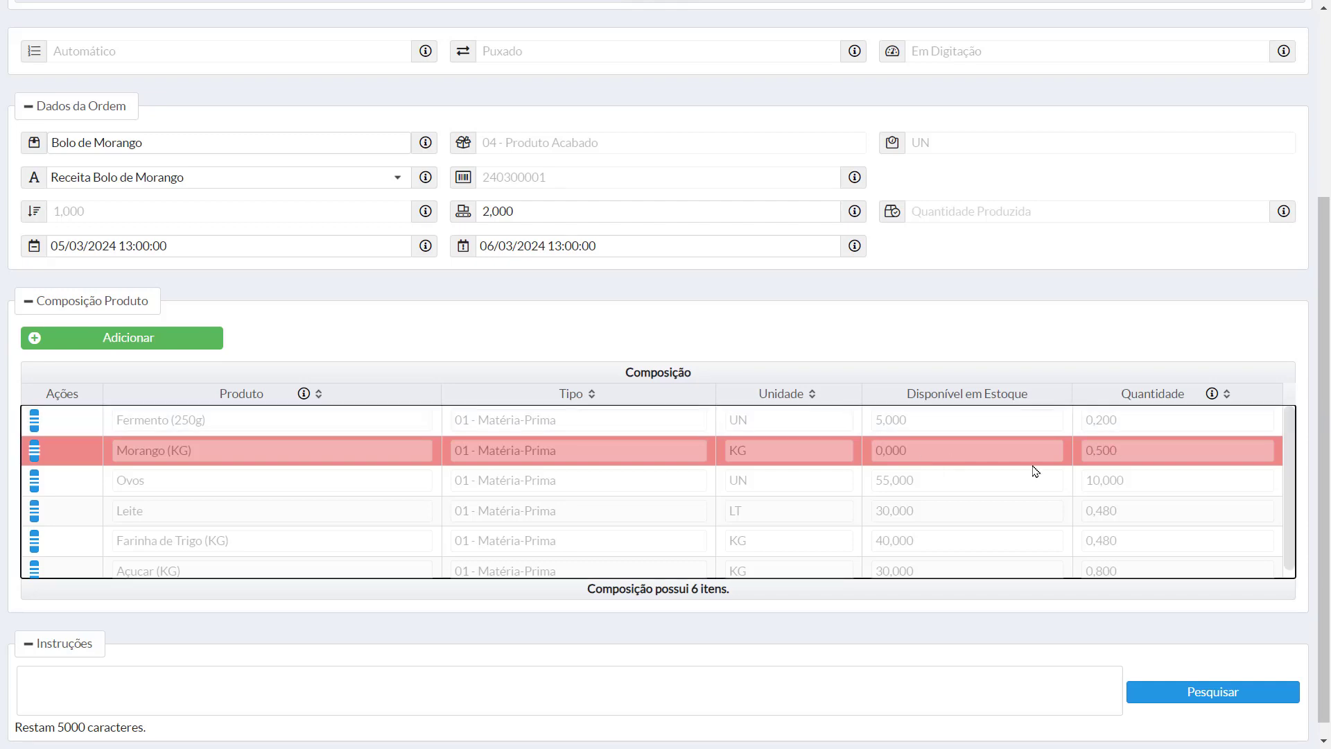
click(1221, 593)
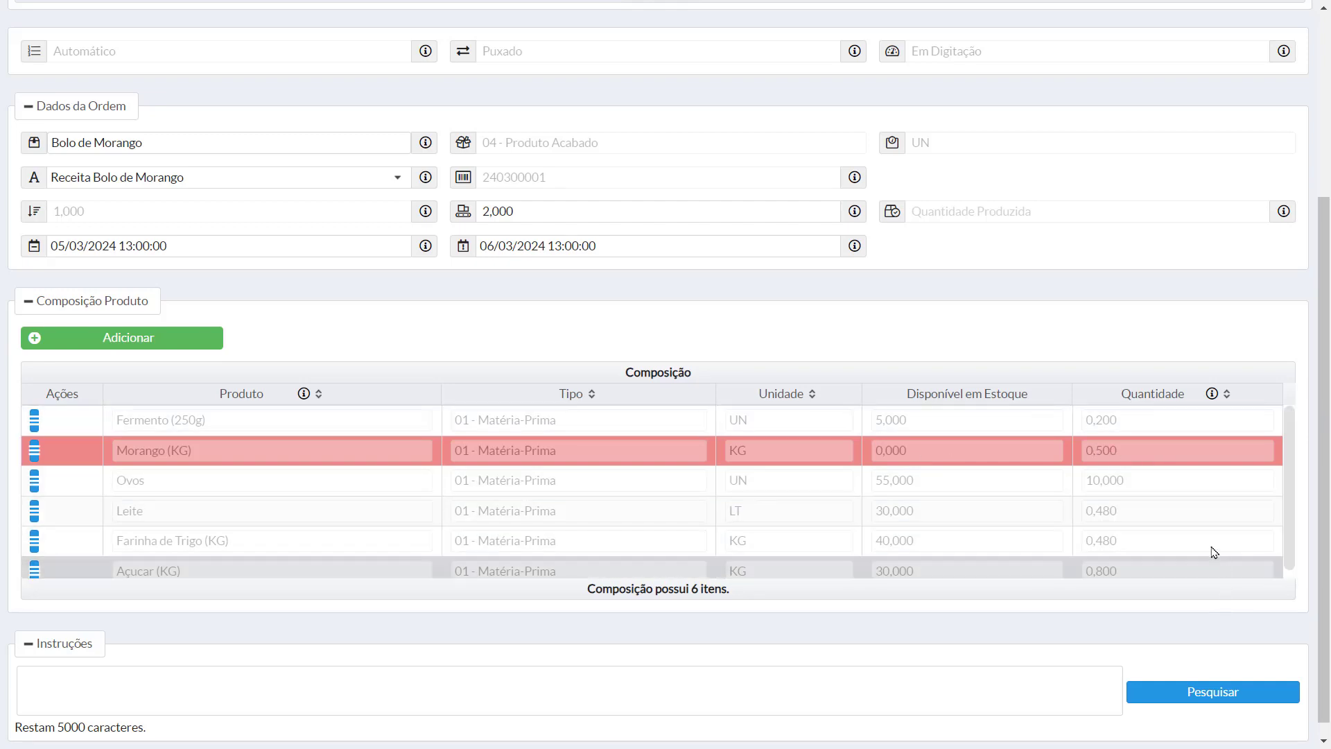
scroll(989, 463, up, 2)
scroll(987, 486, down, 2)
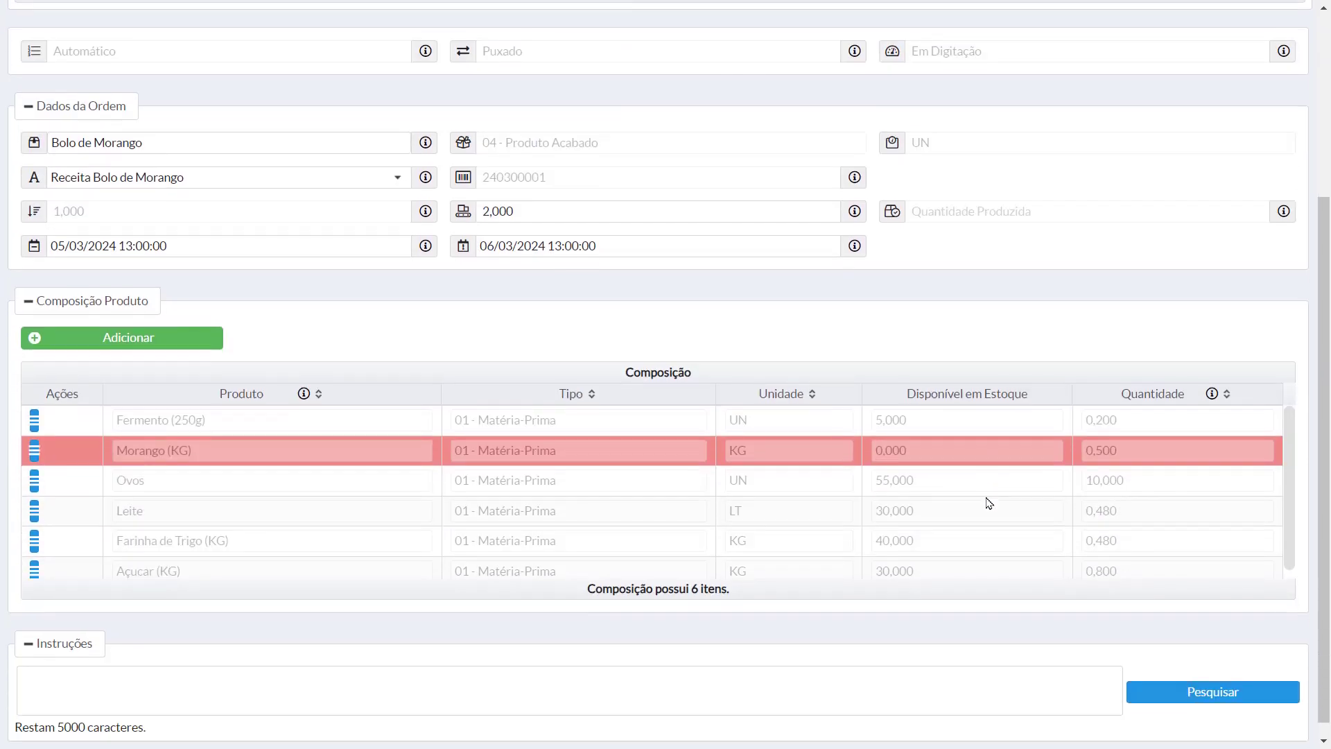
scroll(968, 479, up, 4)
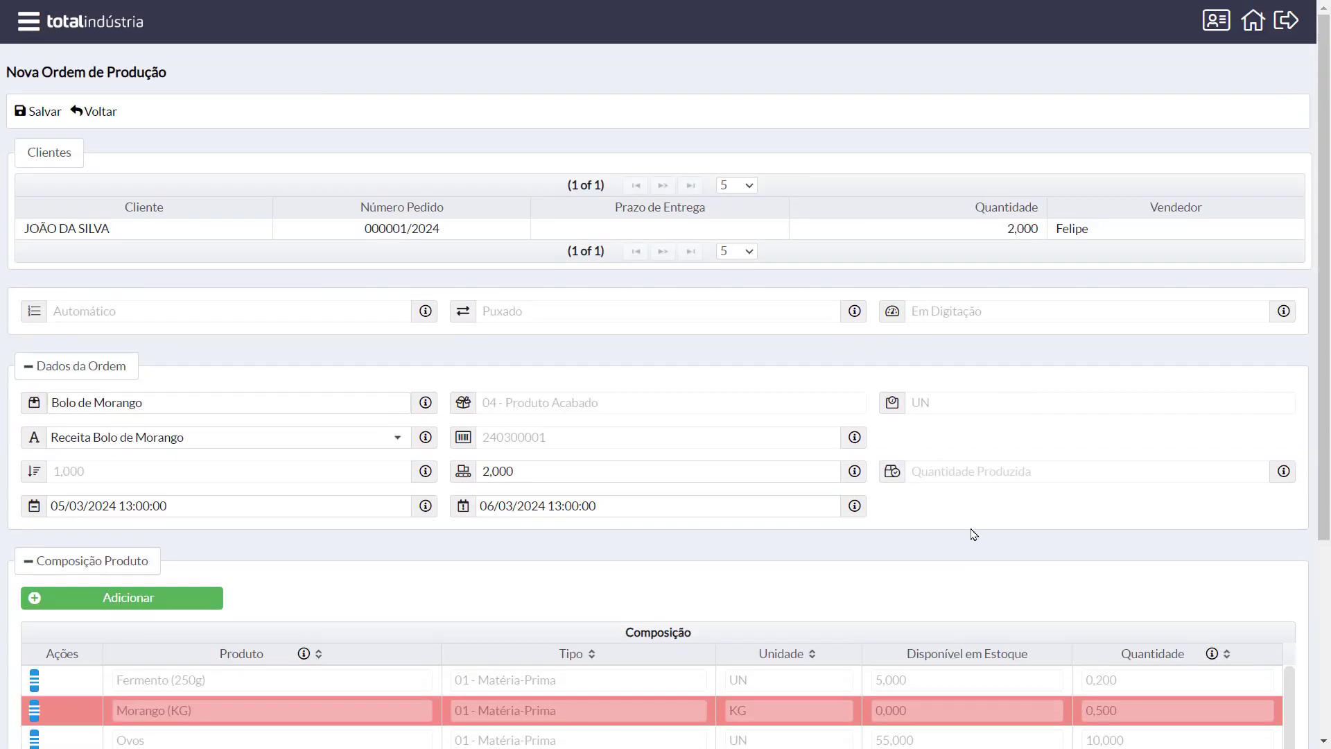
scroll(859, 447, down, 4)
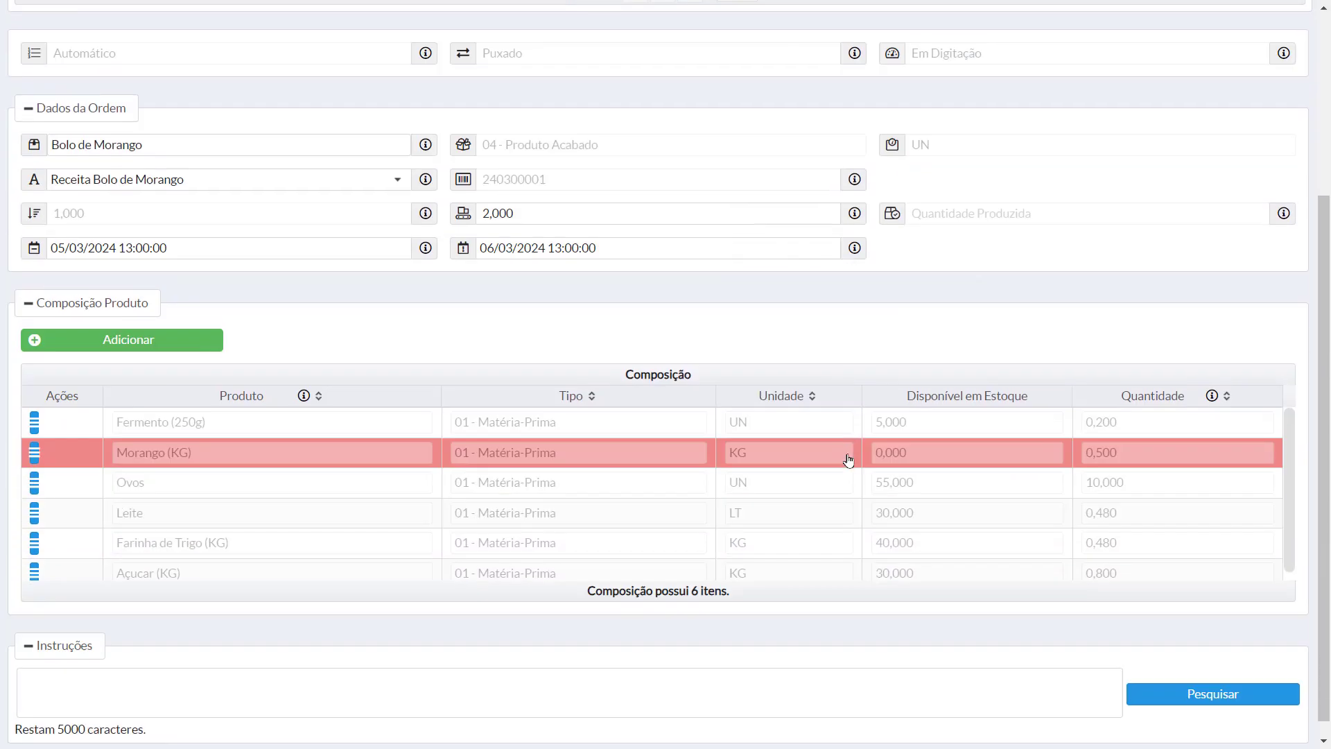
scroll(700, 395, down, 1)
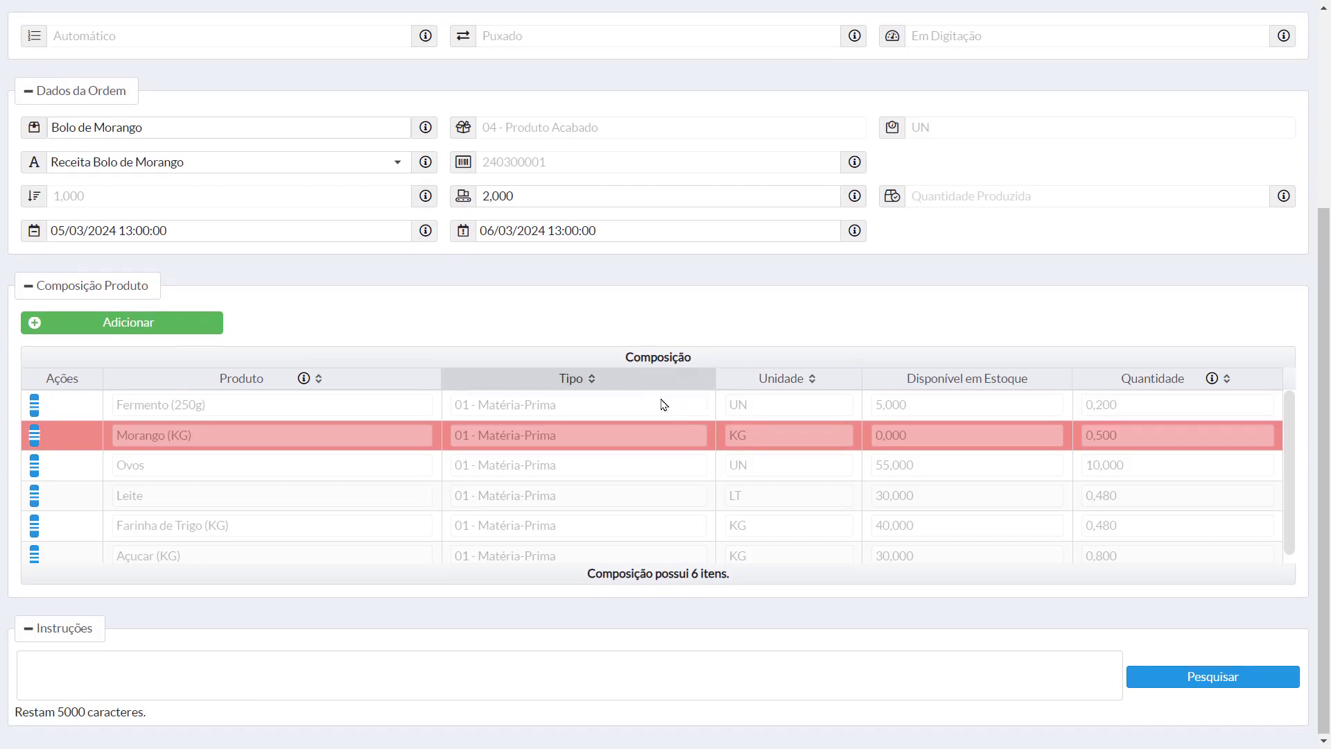
Step: Fill in the order's instructions with the cake recipe, from adding the yolks to baking for at most 30 minutes, and save the production order
click(157, 670)
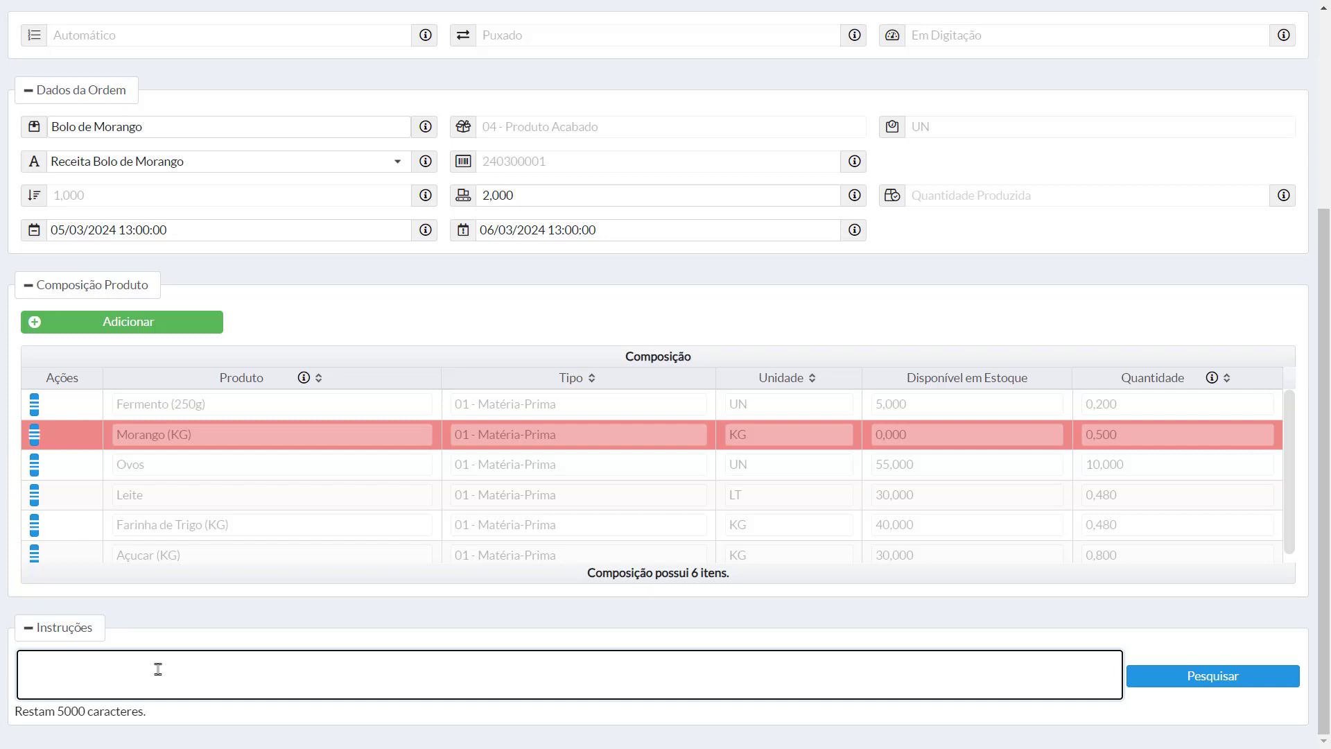
text(Adicione as gemas uma a uma , junte o açúcar e bata ambos.  Junte a farinha peneirada e o leite bem quente e mexa bem, sem bater, por último coloque o fermento.  Leve para assar em forma redonda sem buraco no meio, untada e enfarinhada em forno pré-aquecido em temperatura média por no máximo 30 minutos ou quando tiver dourado e bem sequinho....)
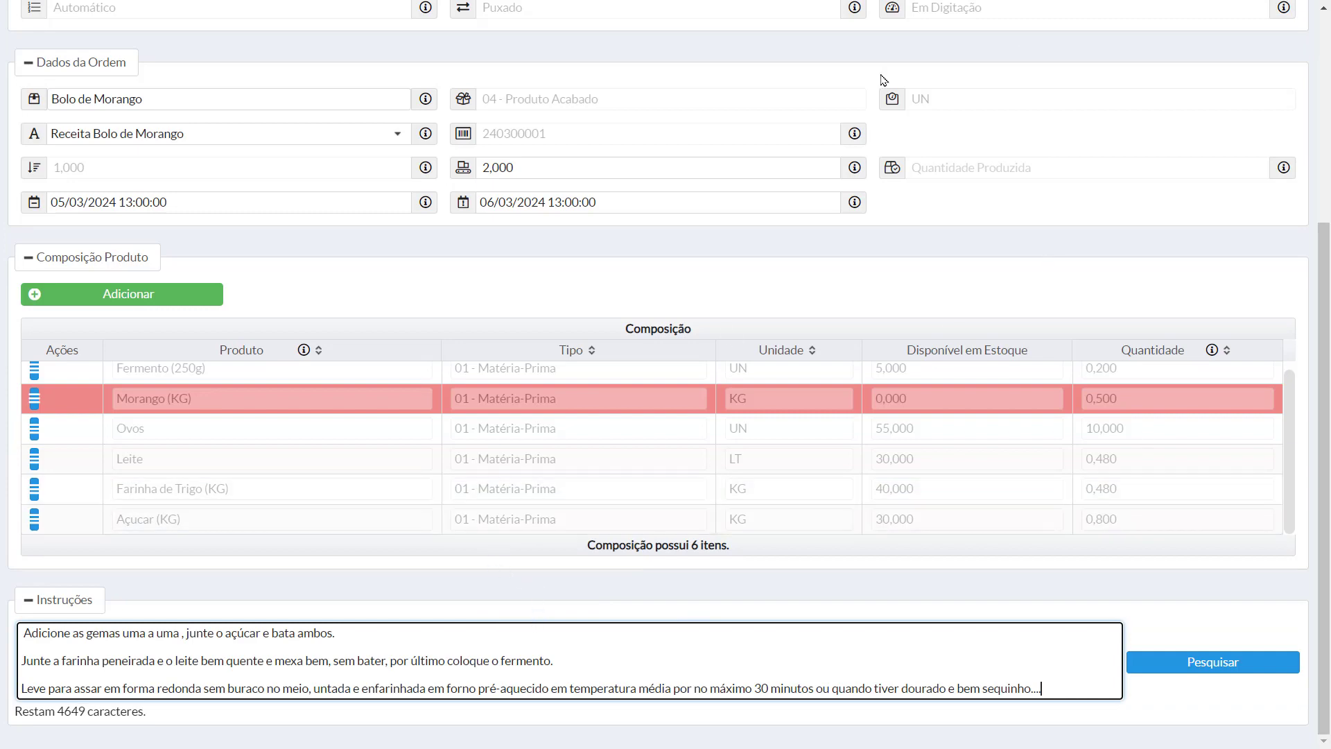
scroll(972, 282, up, 4)
scroll(787, 276, up, 1)
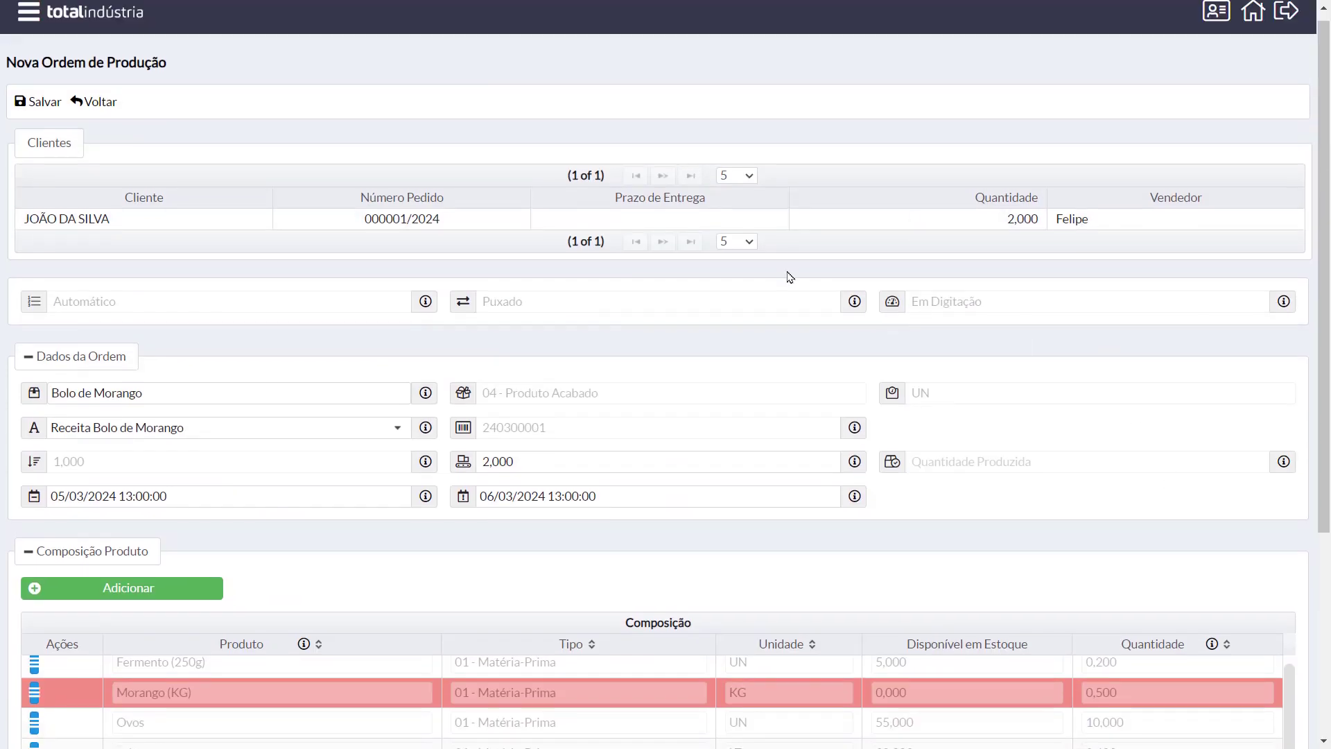
click(31, 115)
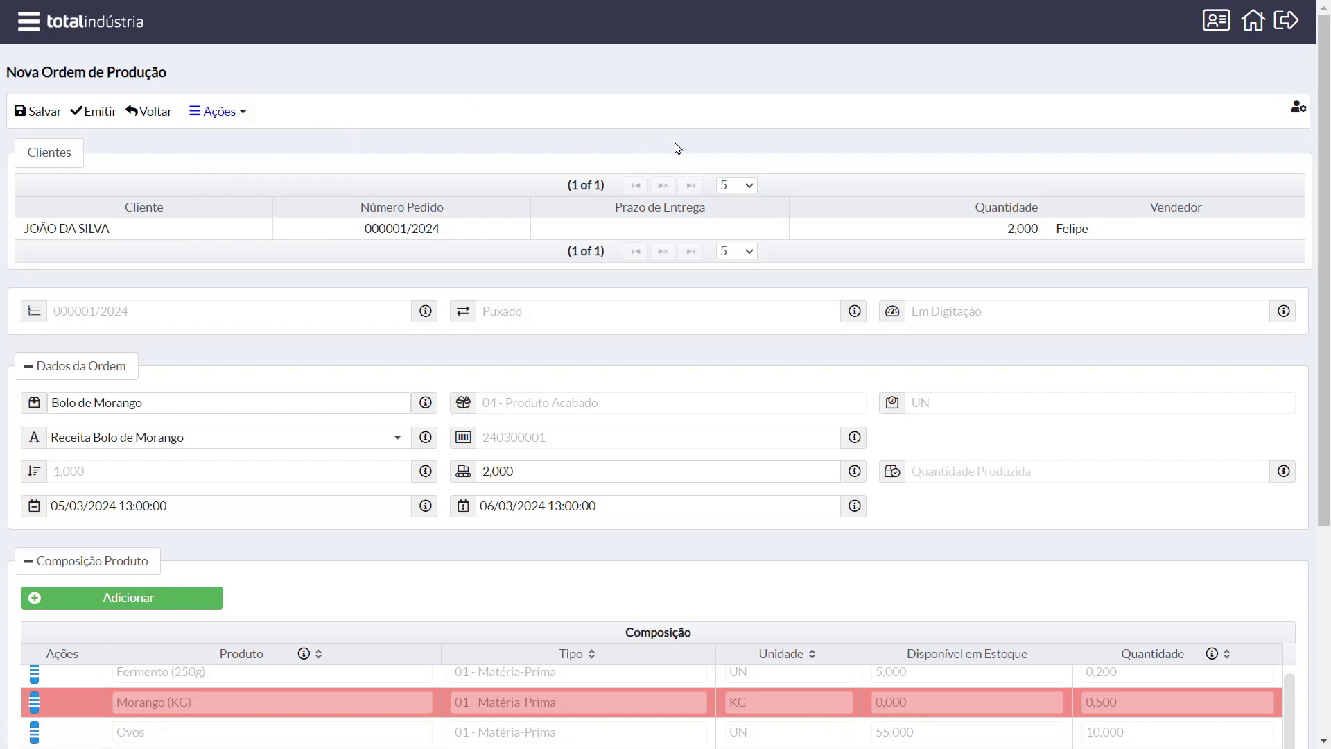
Step: Issue the production order despite the out-of-stock Morango (KG), and open its production reporting (Apontar)
scroll(694, 160, down, 3)
scroll(728, 187, up, 3)
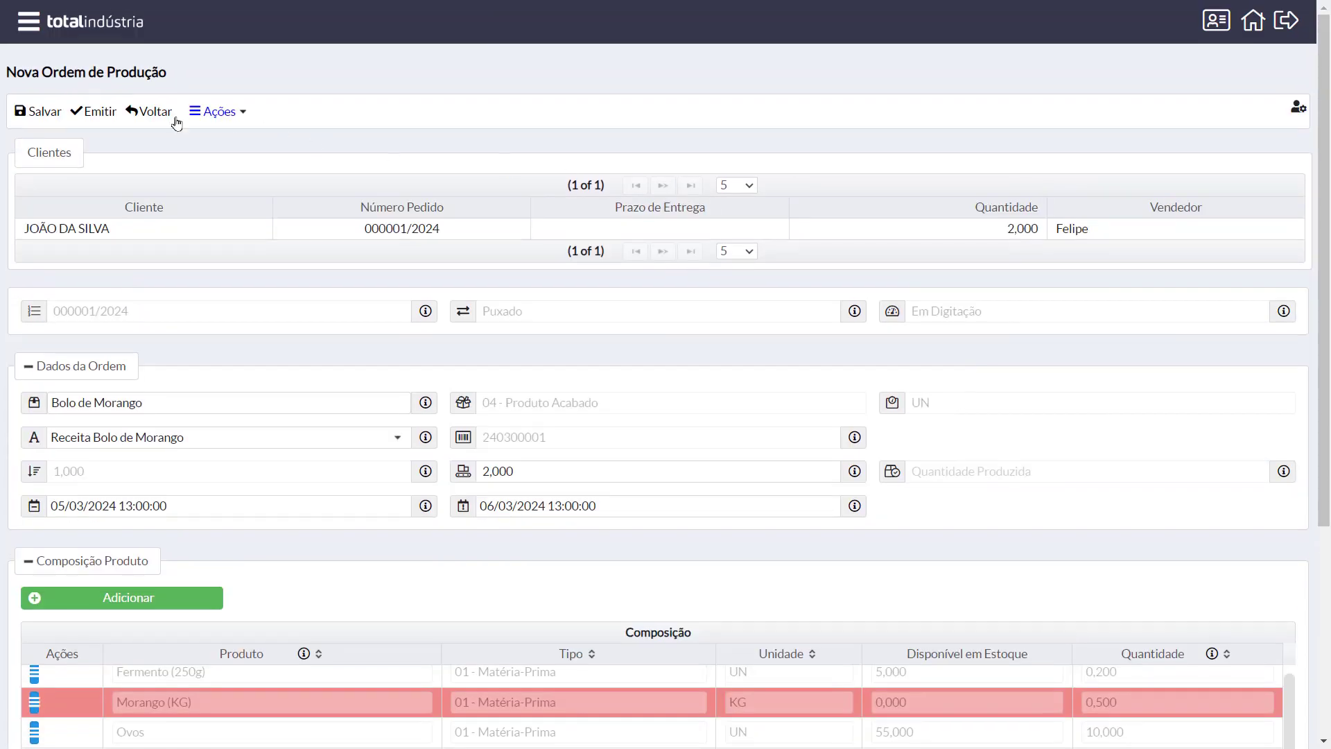
click(93, 112)
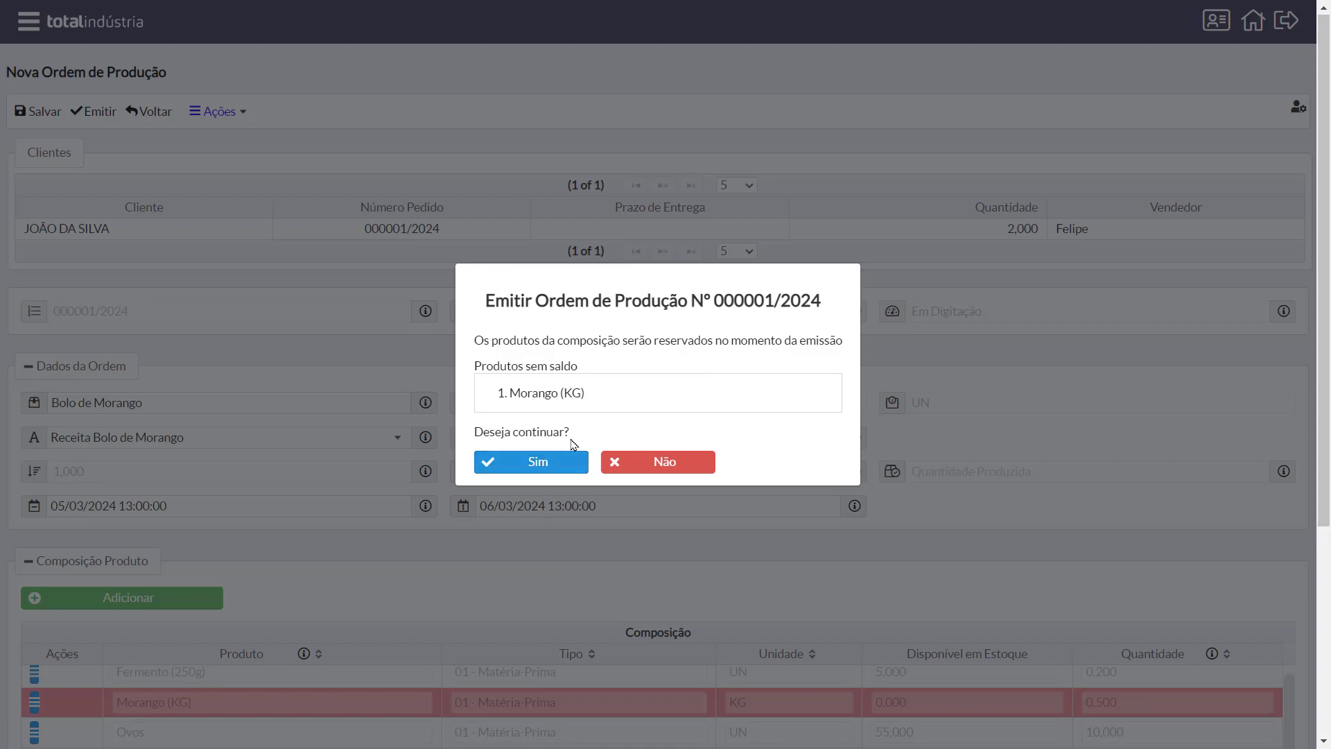
click(531, 466)
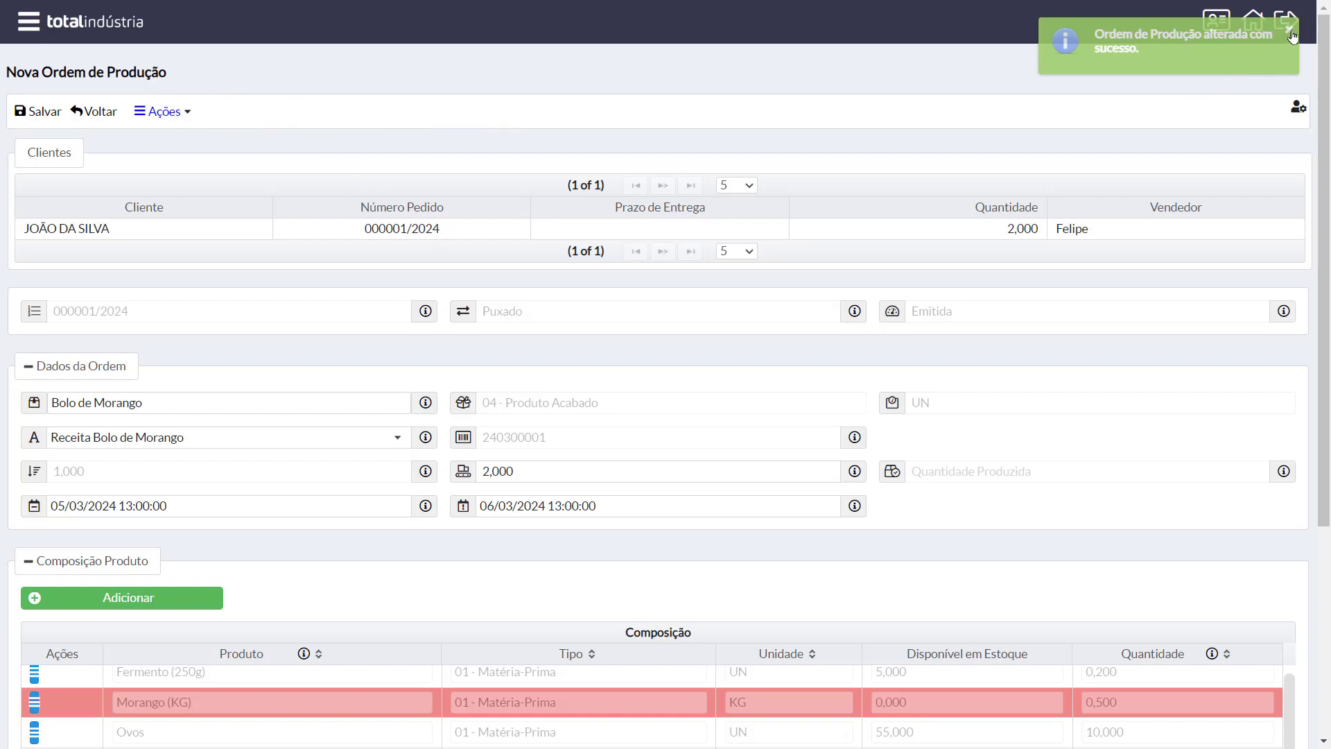
click(187, 114)
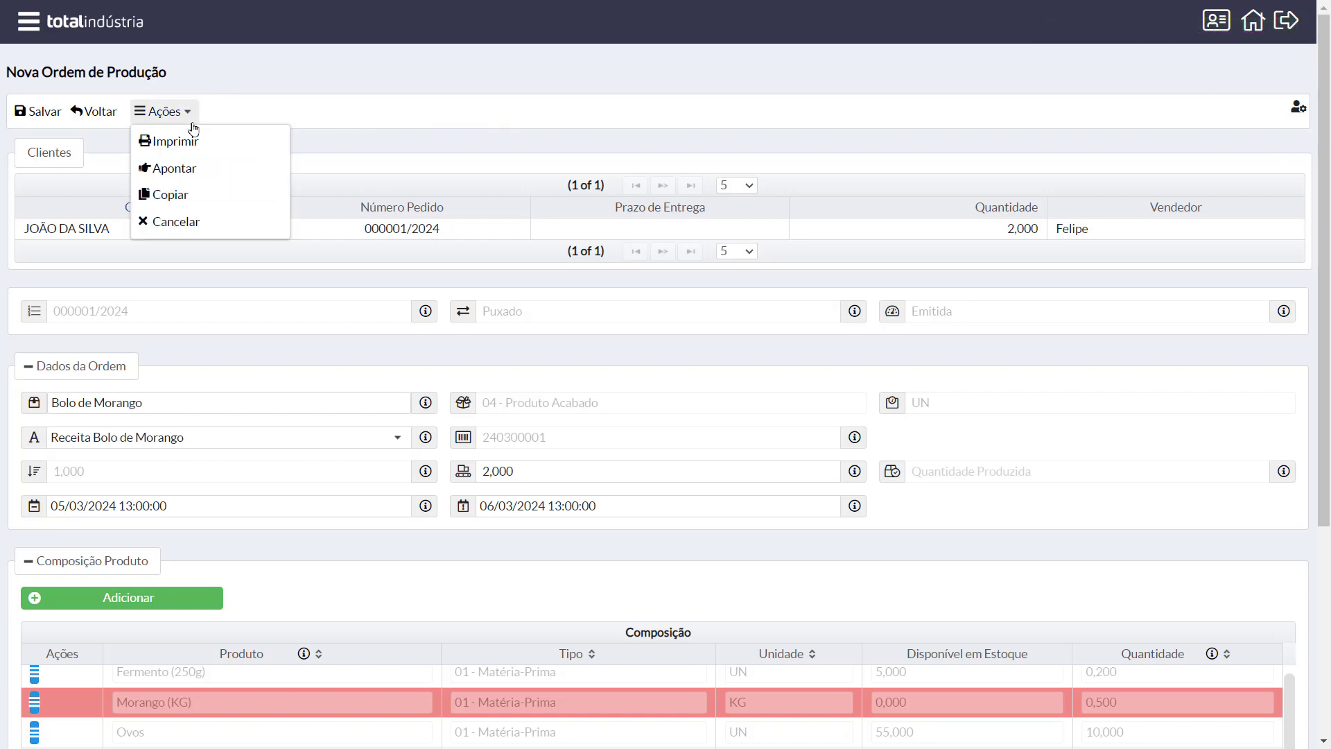
click(193, 169)
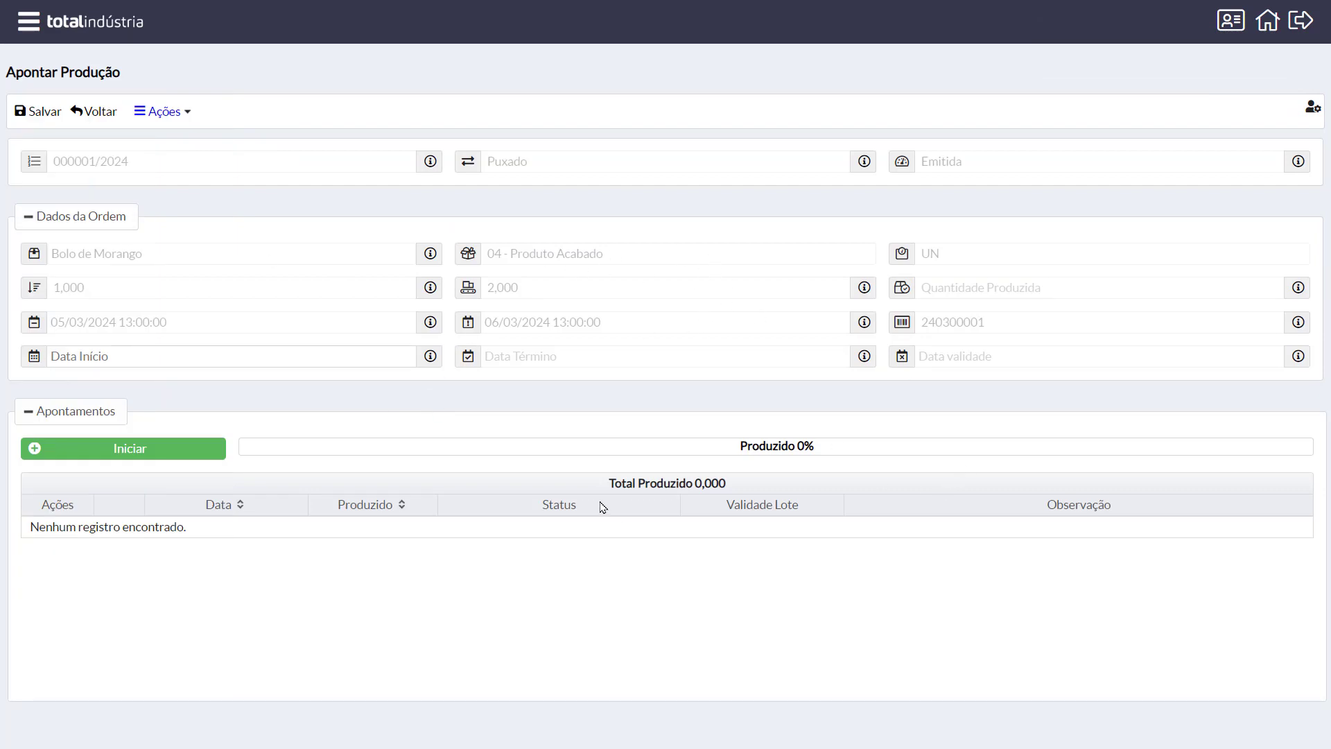
Step: Start production of the Bolo de Morango order and check the actions offered for its start entry
double_click(741, 446)
click(846, 458)
click(161, 459)
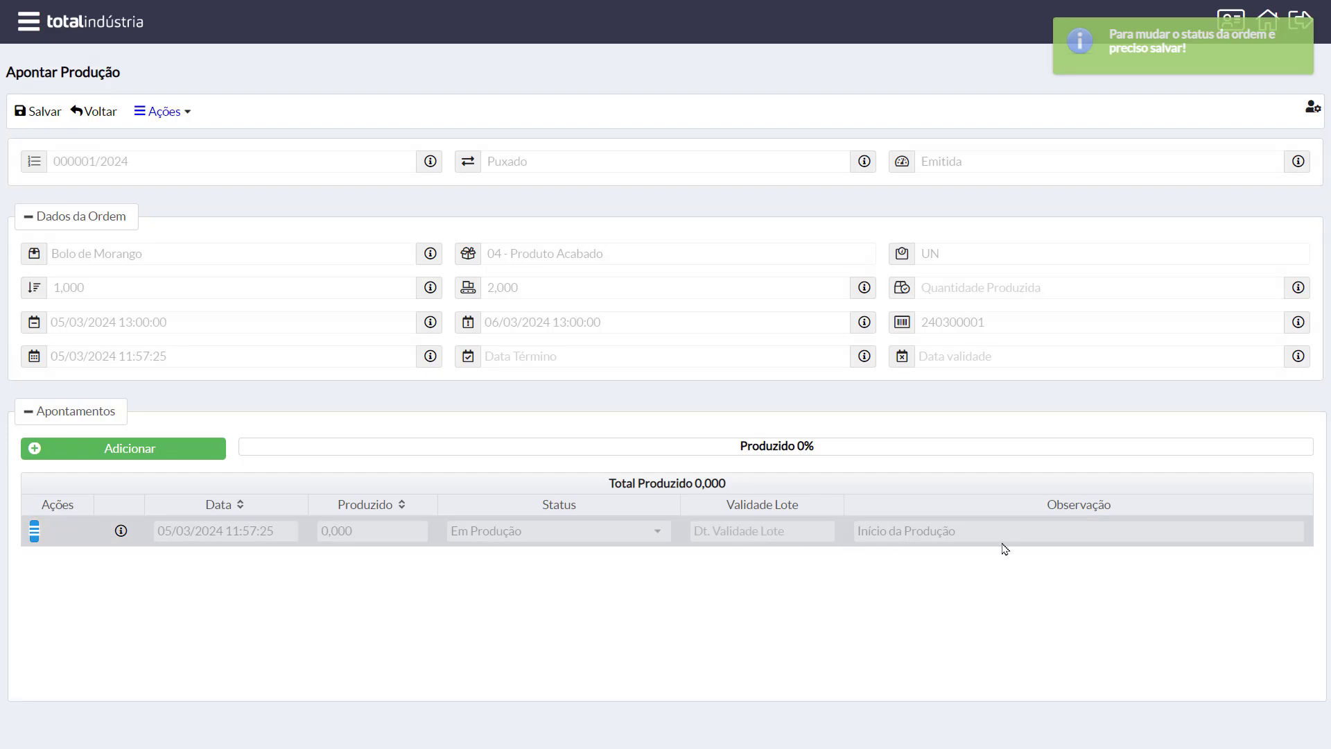
click(34, 532)
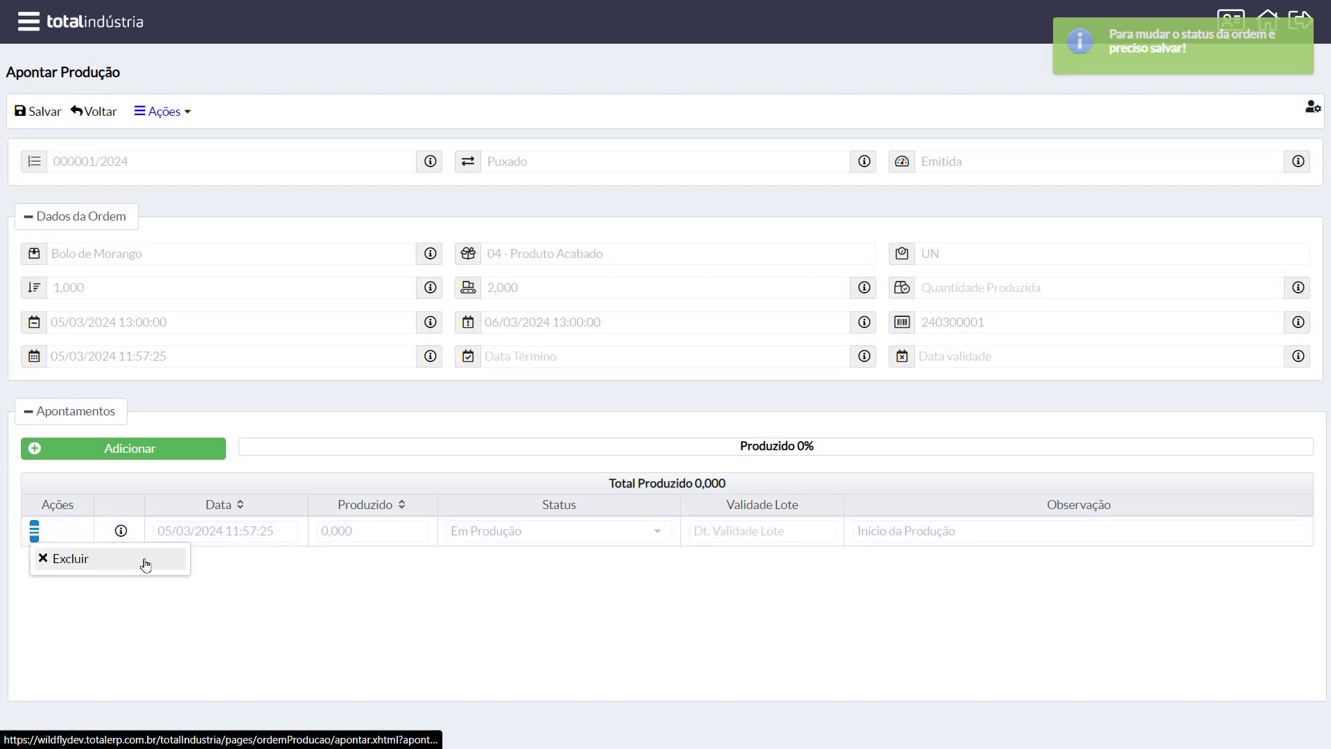
click(326, 574)
click(324, 471)
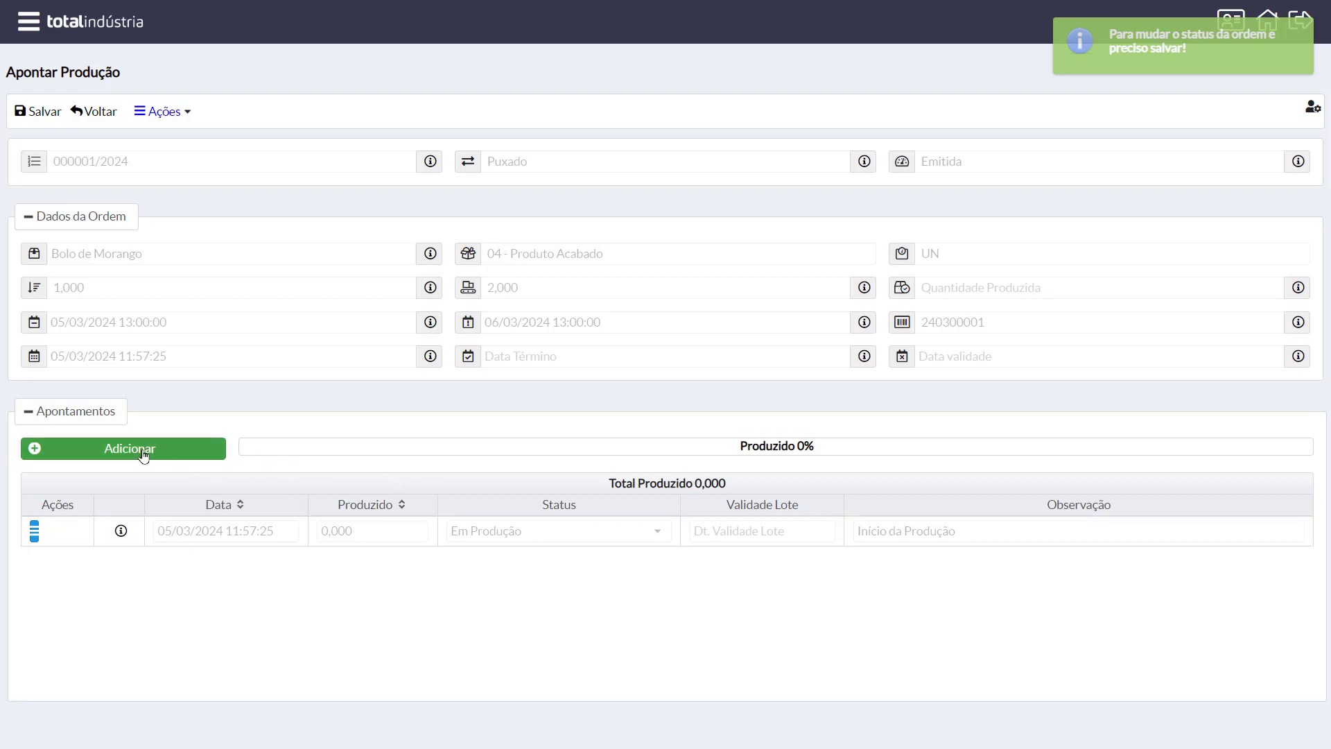
Step: Add a production reporting entry with a produced quantity of 1,000 and the status Em Produção
click(173, 459)
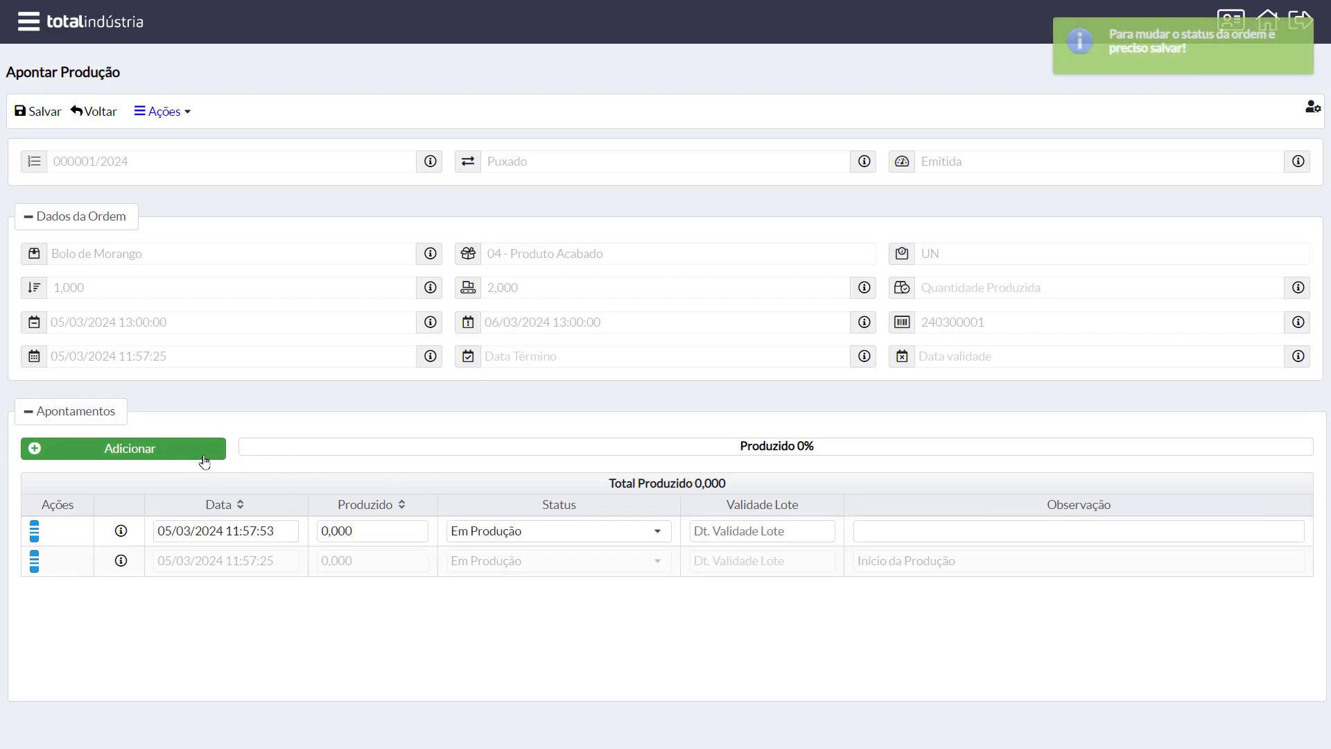
click(273, 532)
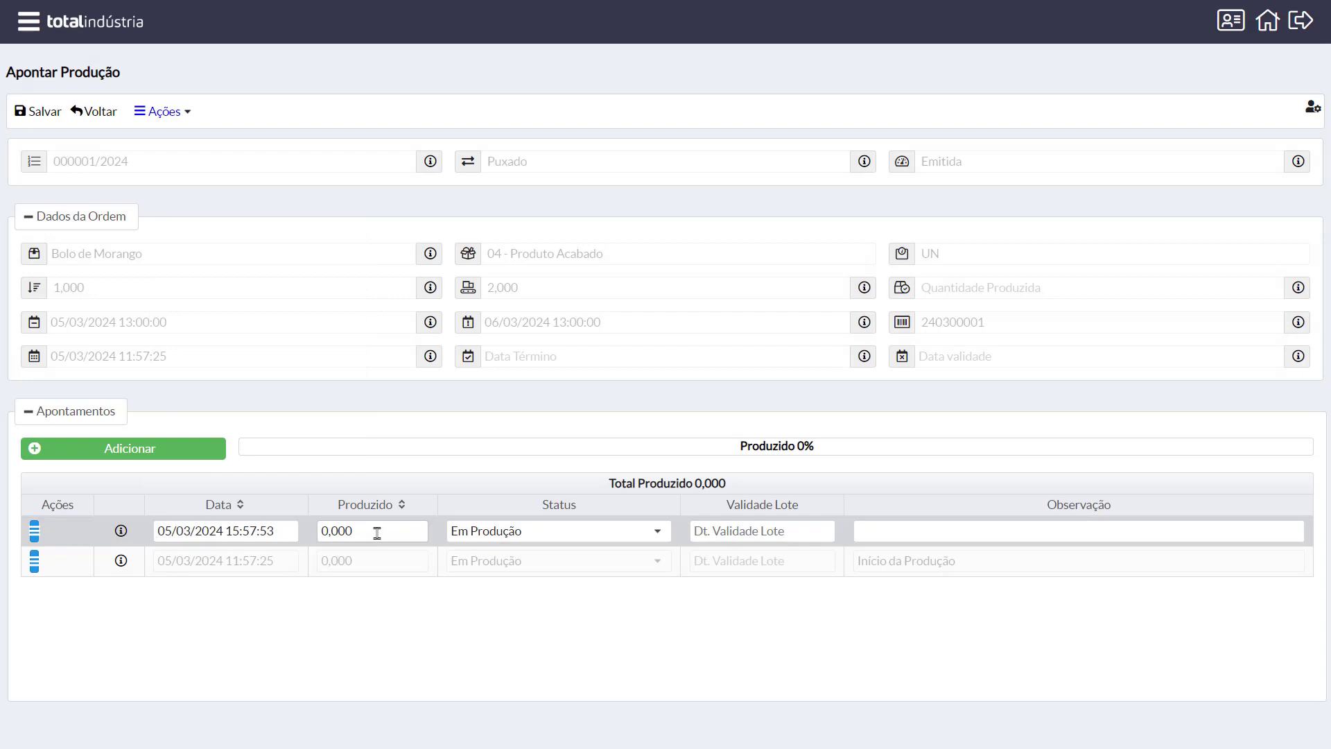
click(375, 537)
click(330, 529)
text(1)
click(475, 498)
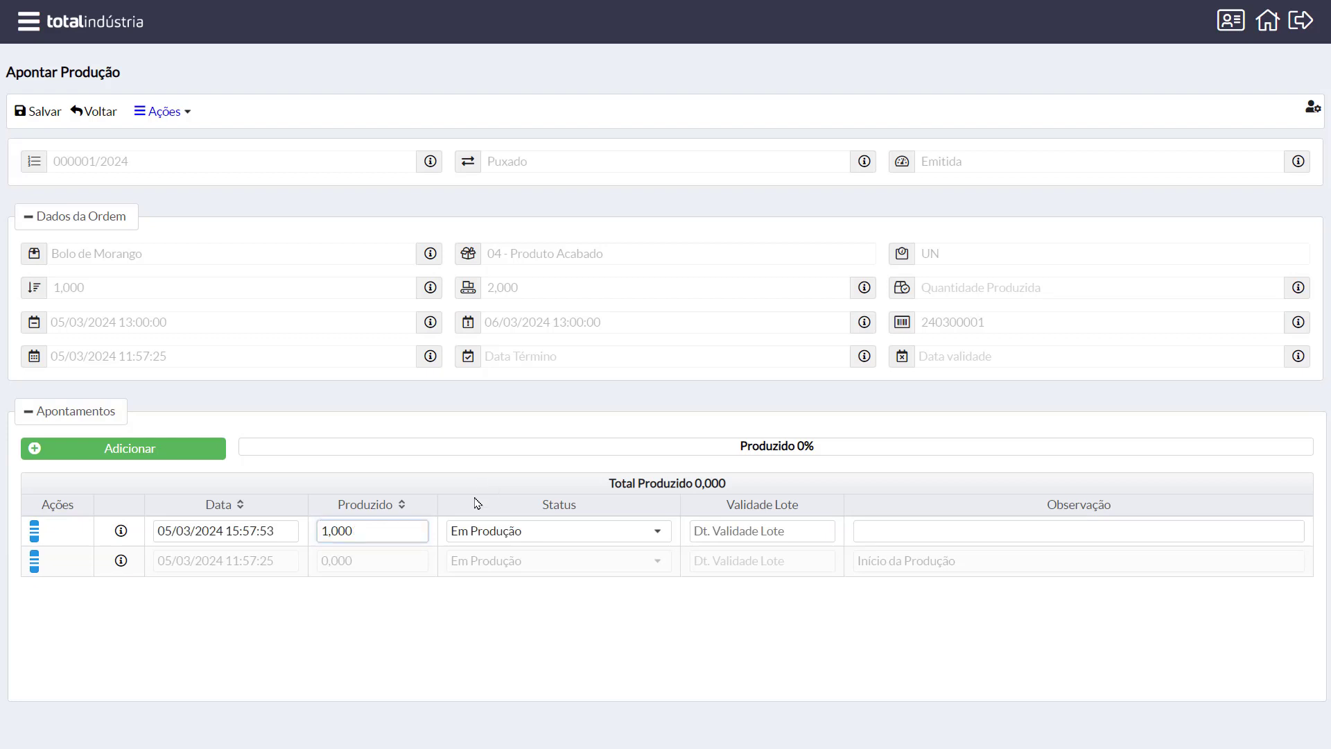
click(644, 539)
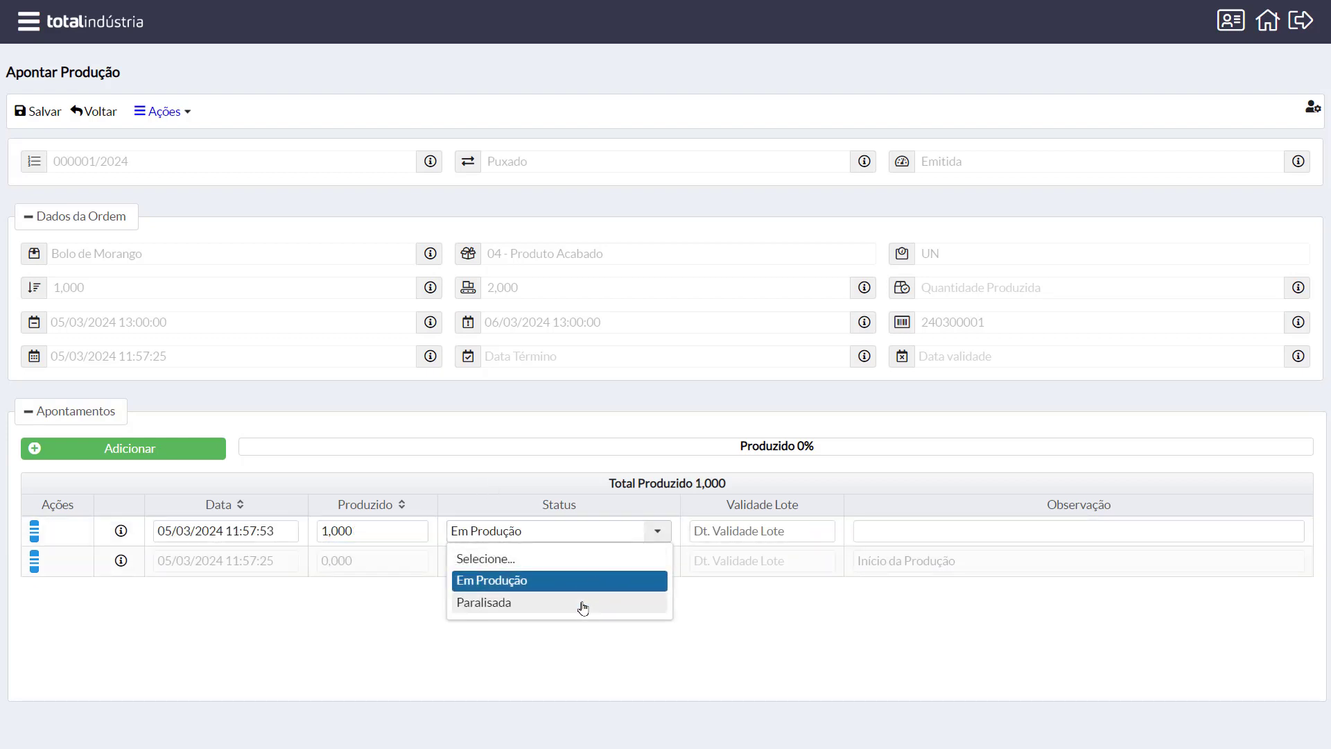
click(584, 583)
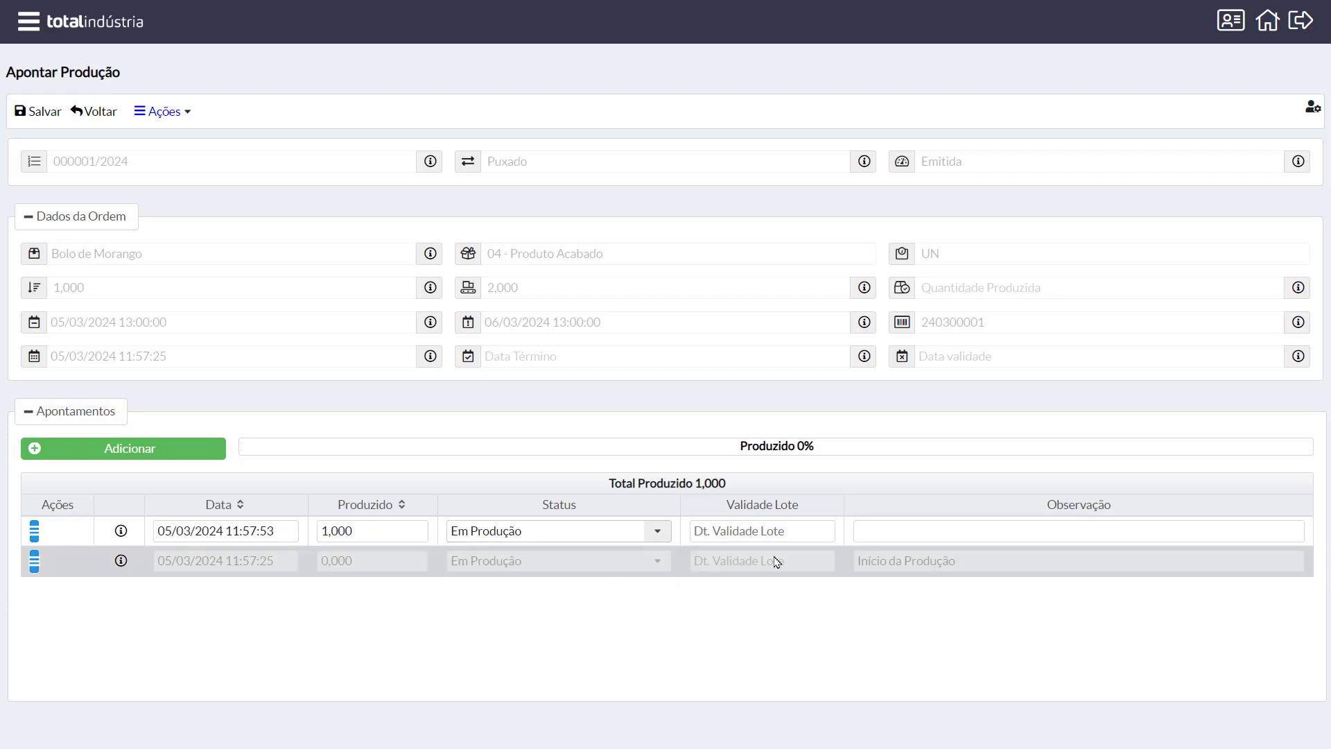
Step: Enter "Primeiro bolo produzido" as the new entry's observation, leaving the batch validity blank, and save the reporting
click(801, 532)
click(907, 522)
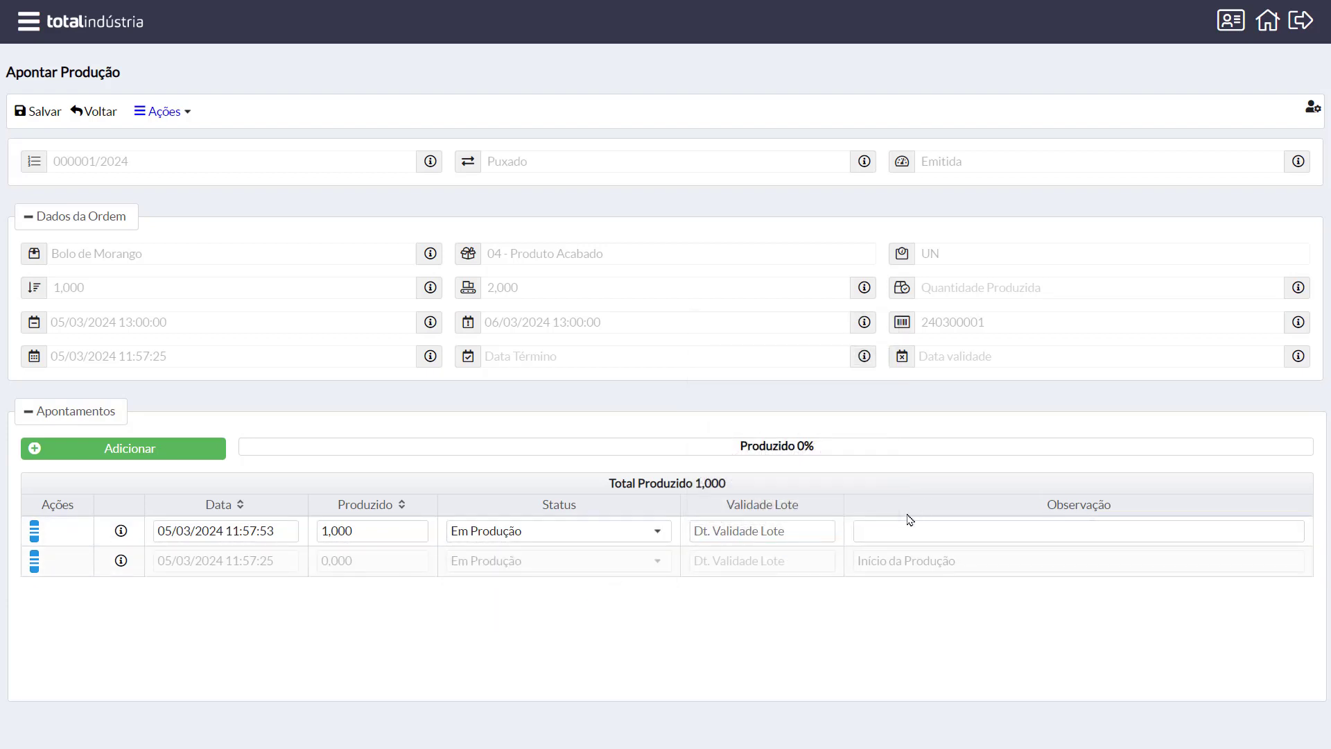
click(799, 535)
click(925, 519)
click(910, 520)
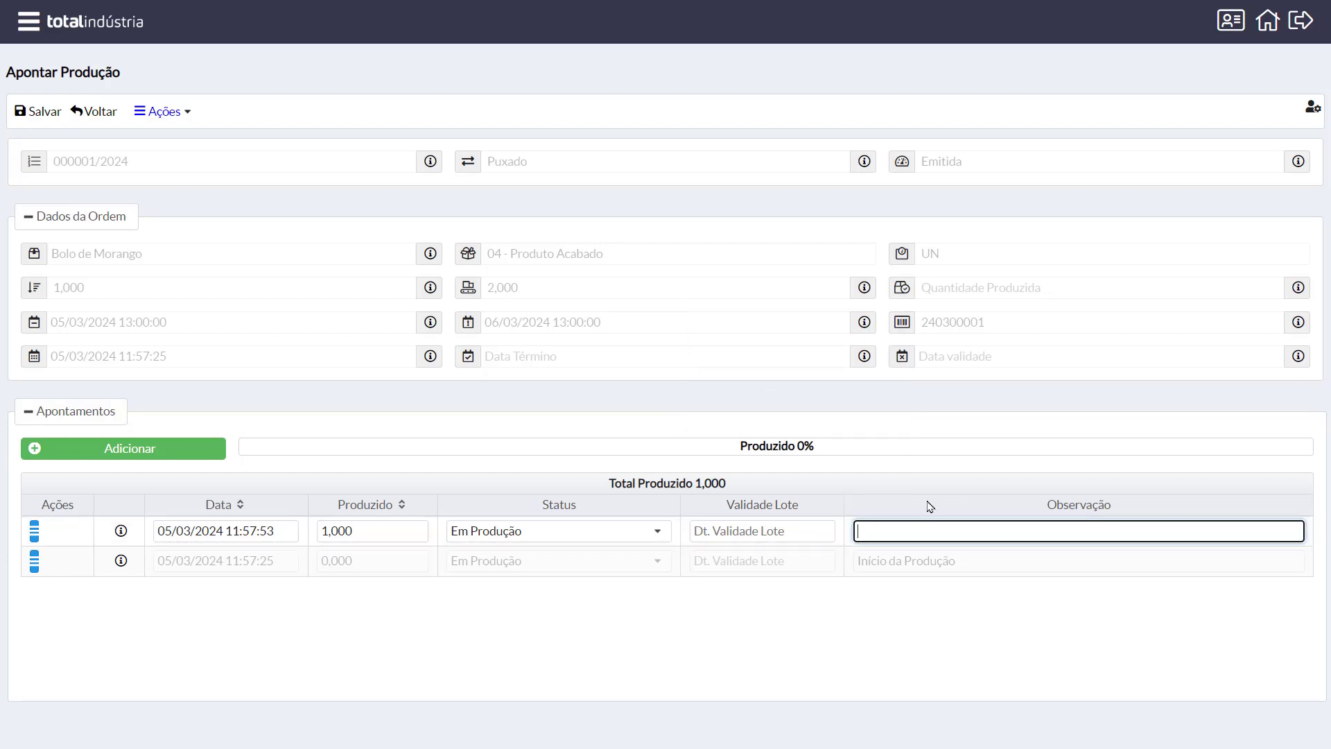
text(Primeiro bolo produzido)
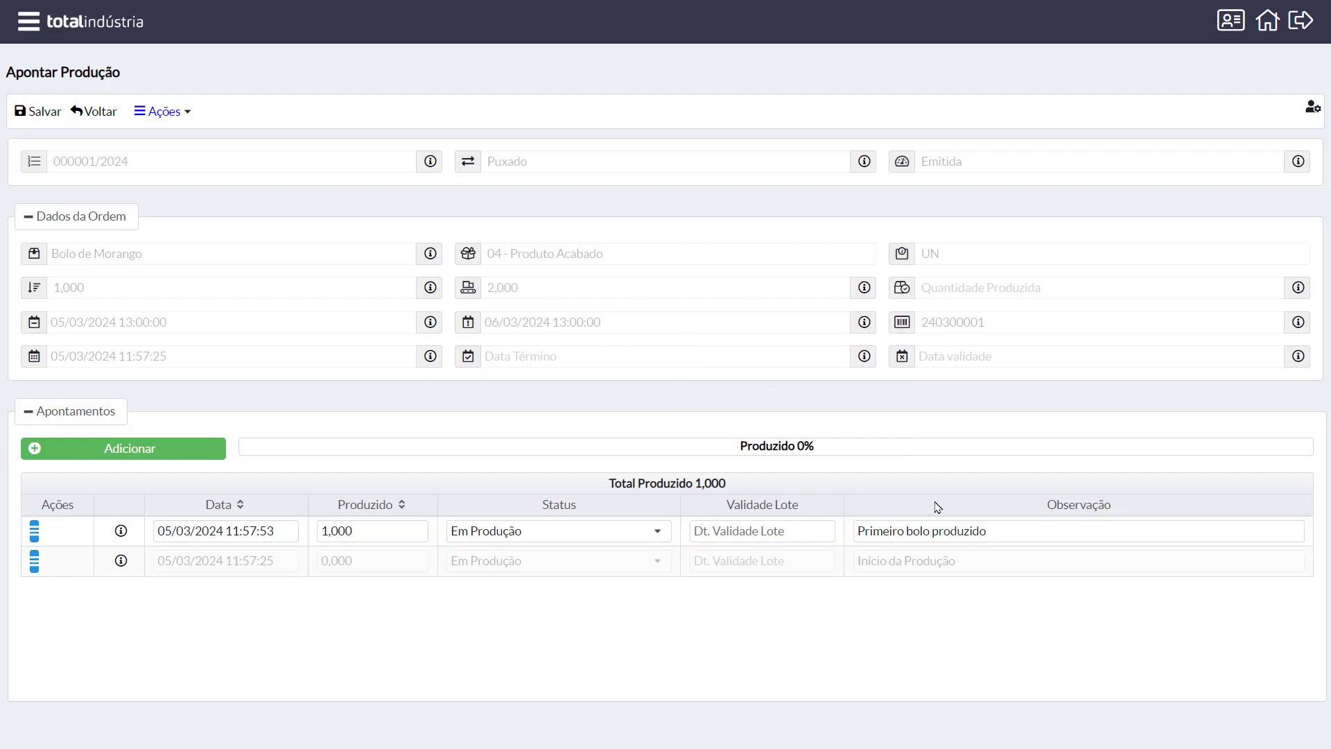
click(39, 119)
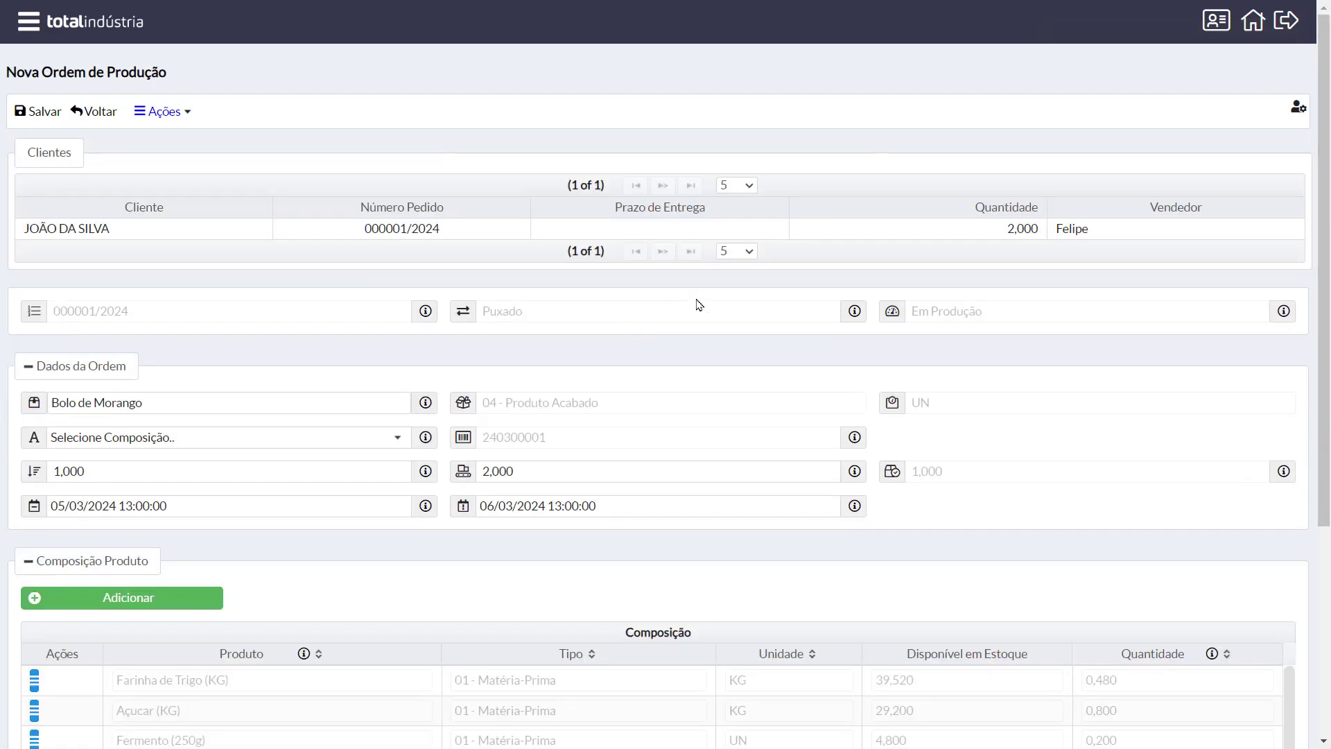
Step: Find the Bolo de Morango order in production order management, open it for editing and go to its production reporting (Apontar)
click(29, 21)
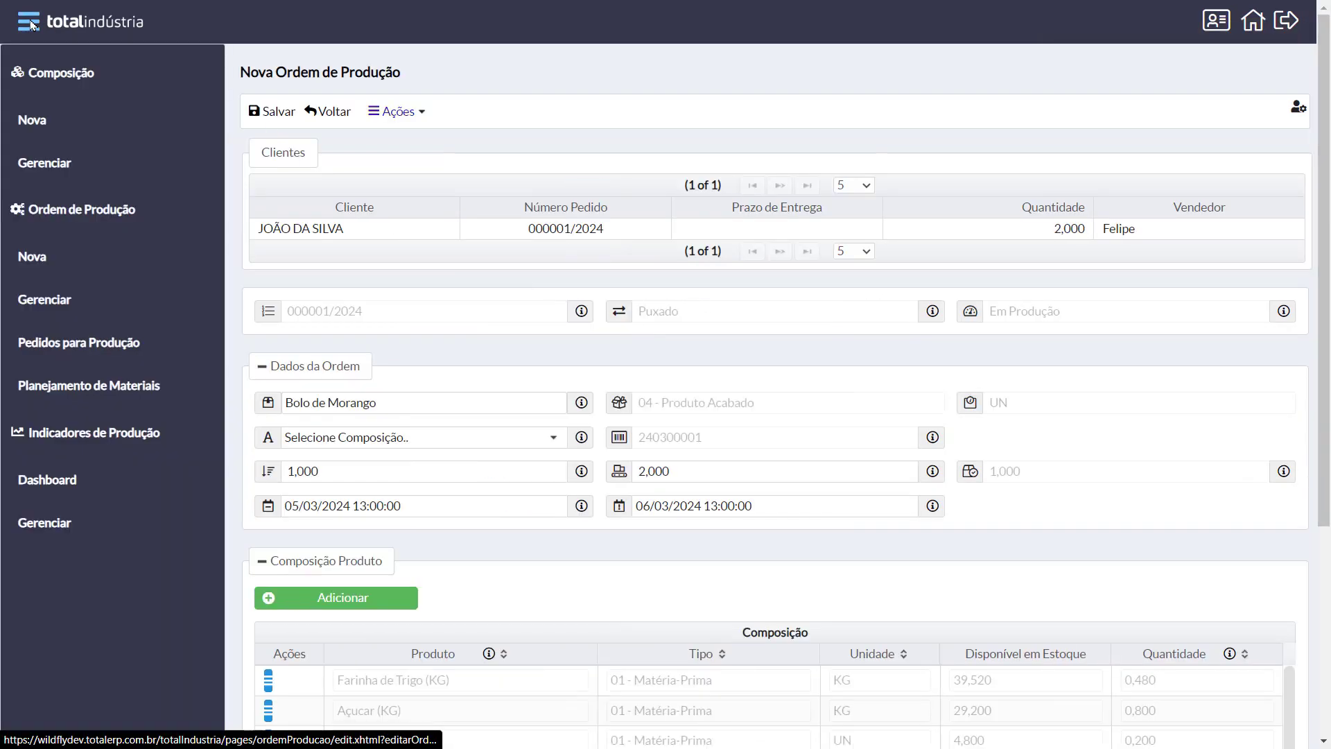
click(79, 299)
click(146, 298)
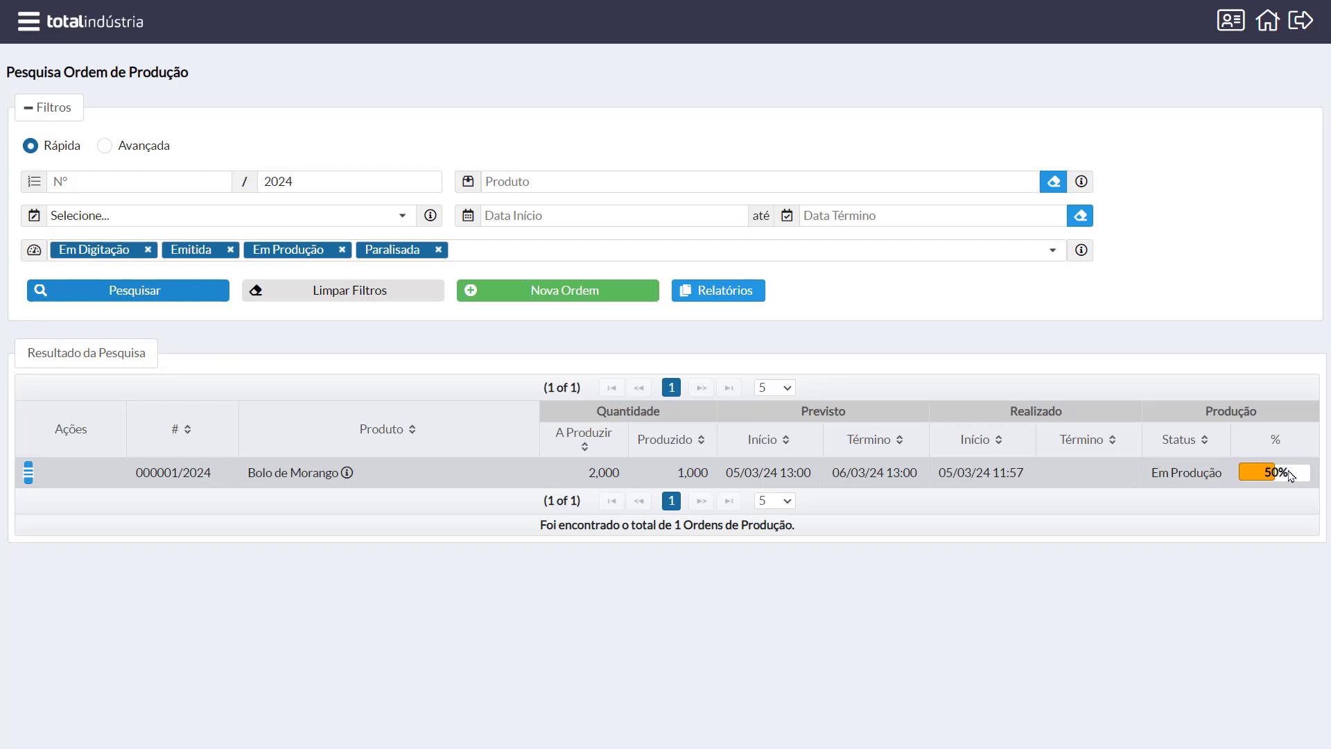
click(27, 473)
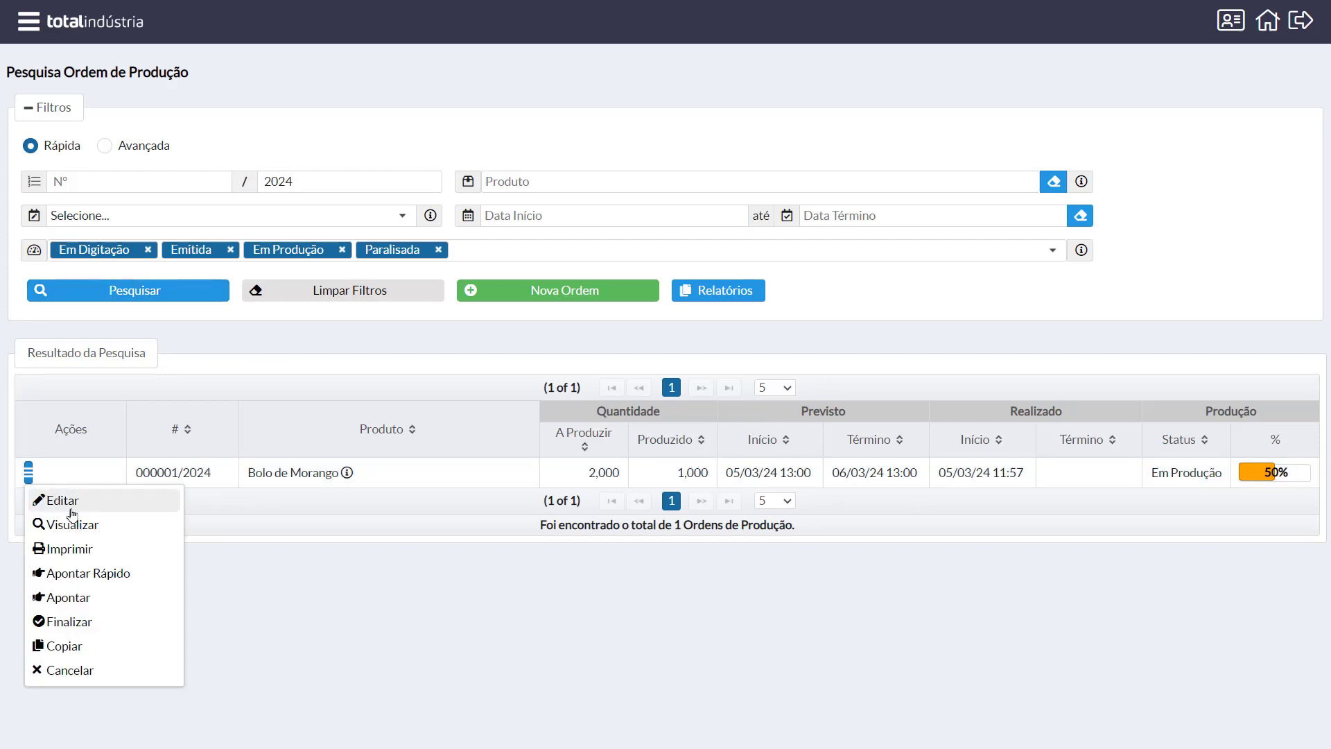
click(93, 510)
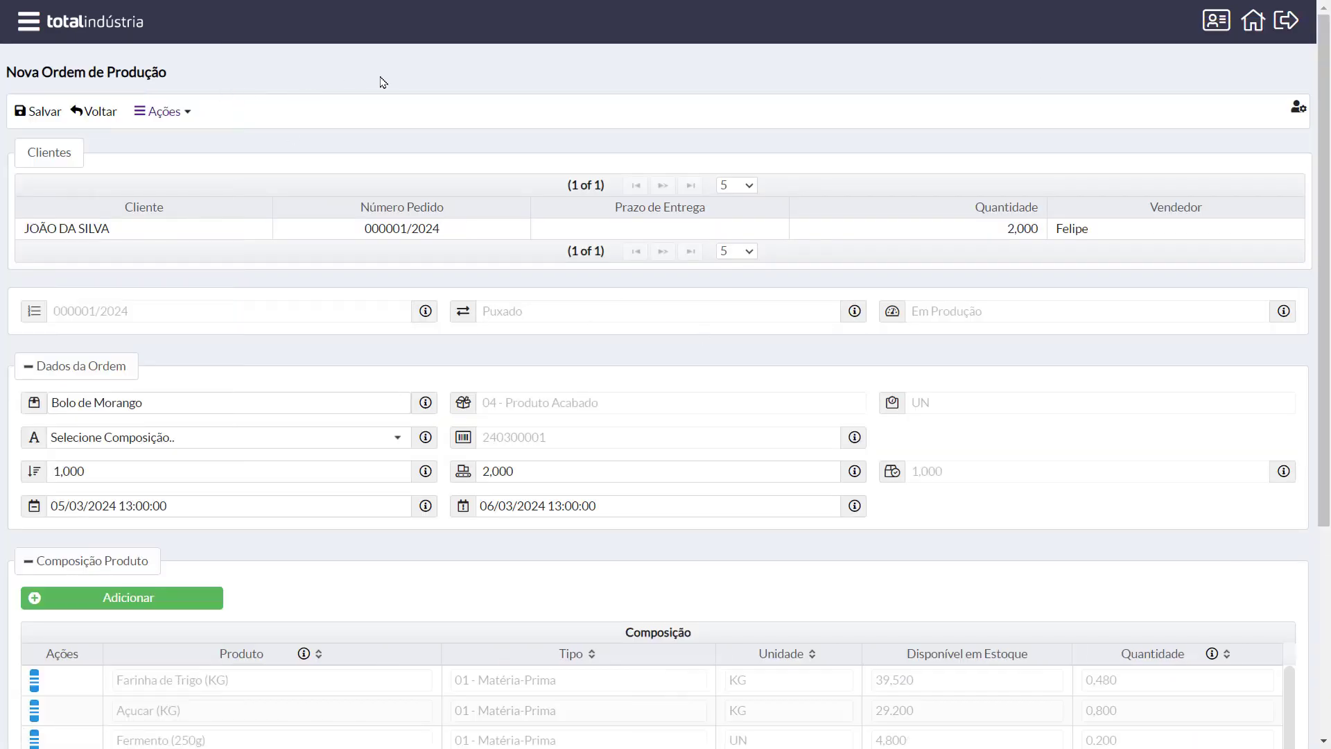
click(168, 111)
click(181, 168)
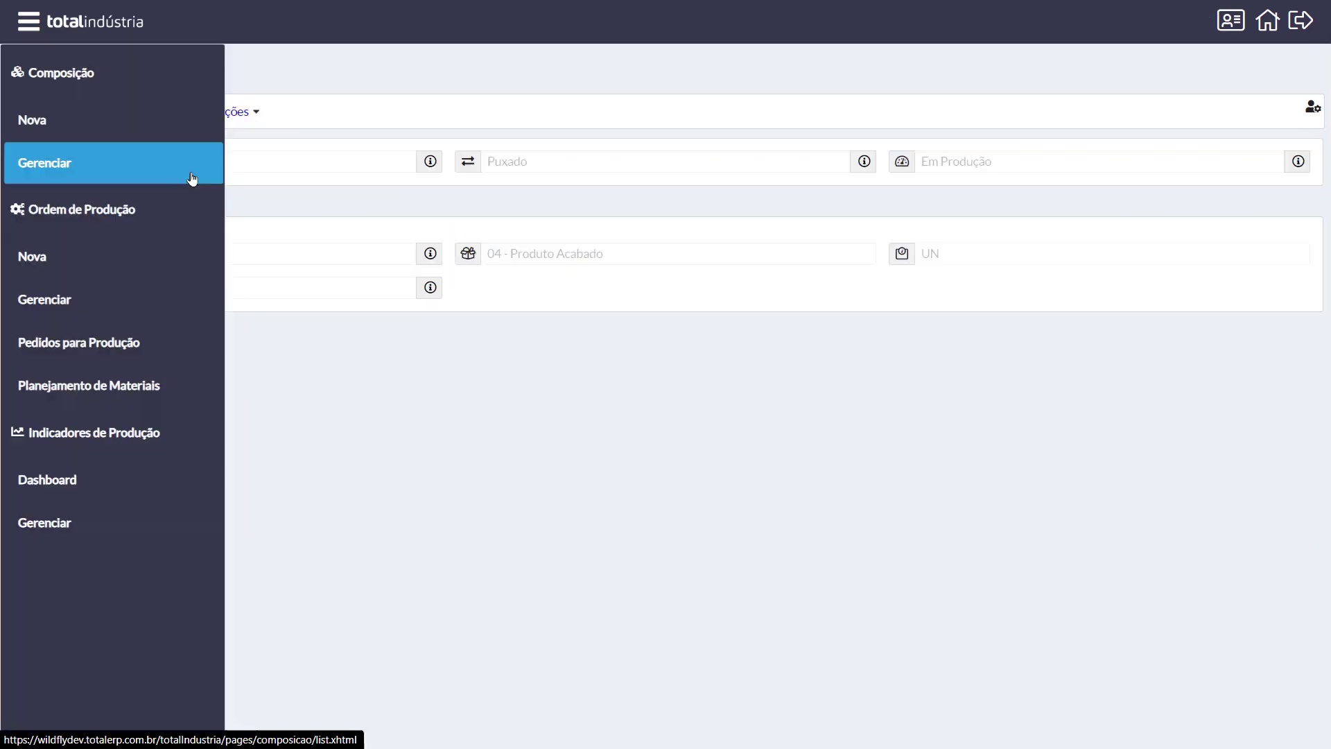
Step: Add and save a reporting entry dated 05/03/2024 18:00:16 with 1,000 produced and the observation "Finalizada produção"
click(208, 450)
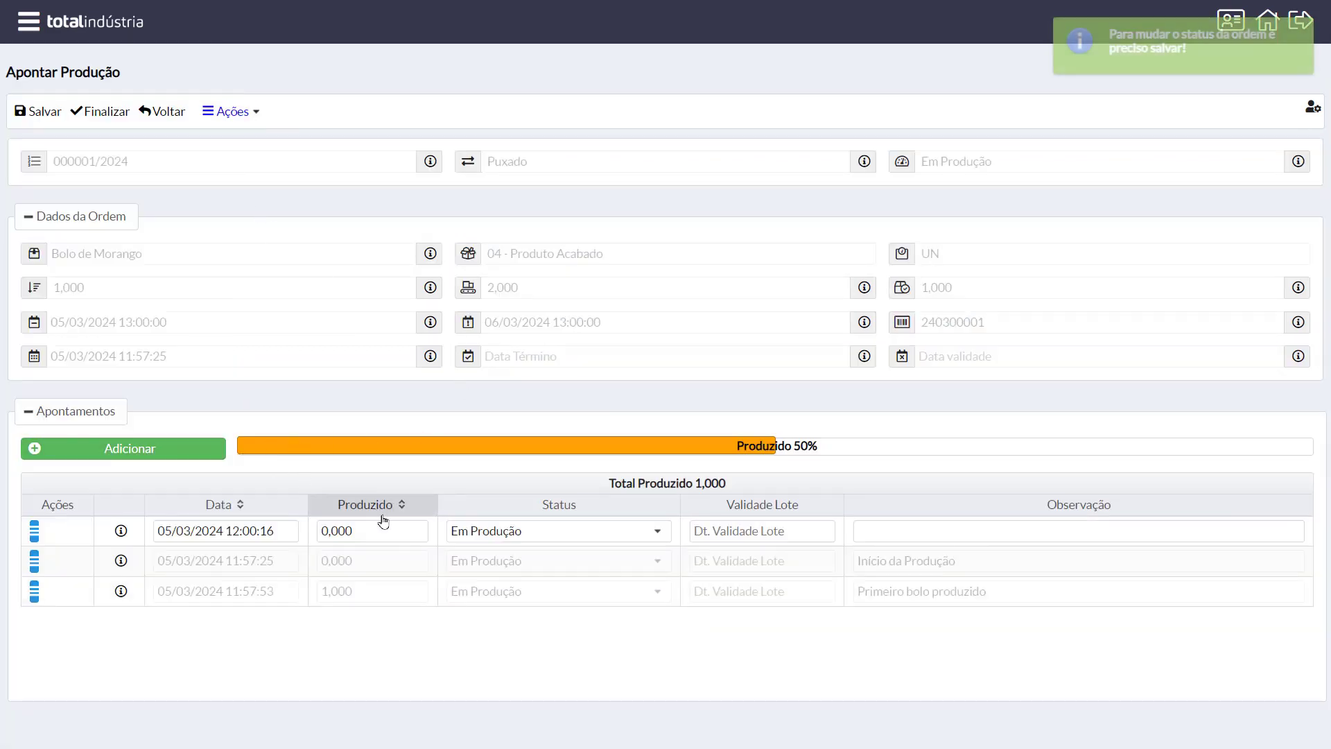
click(392, 528)
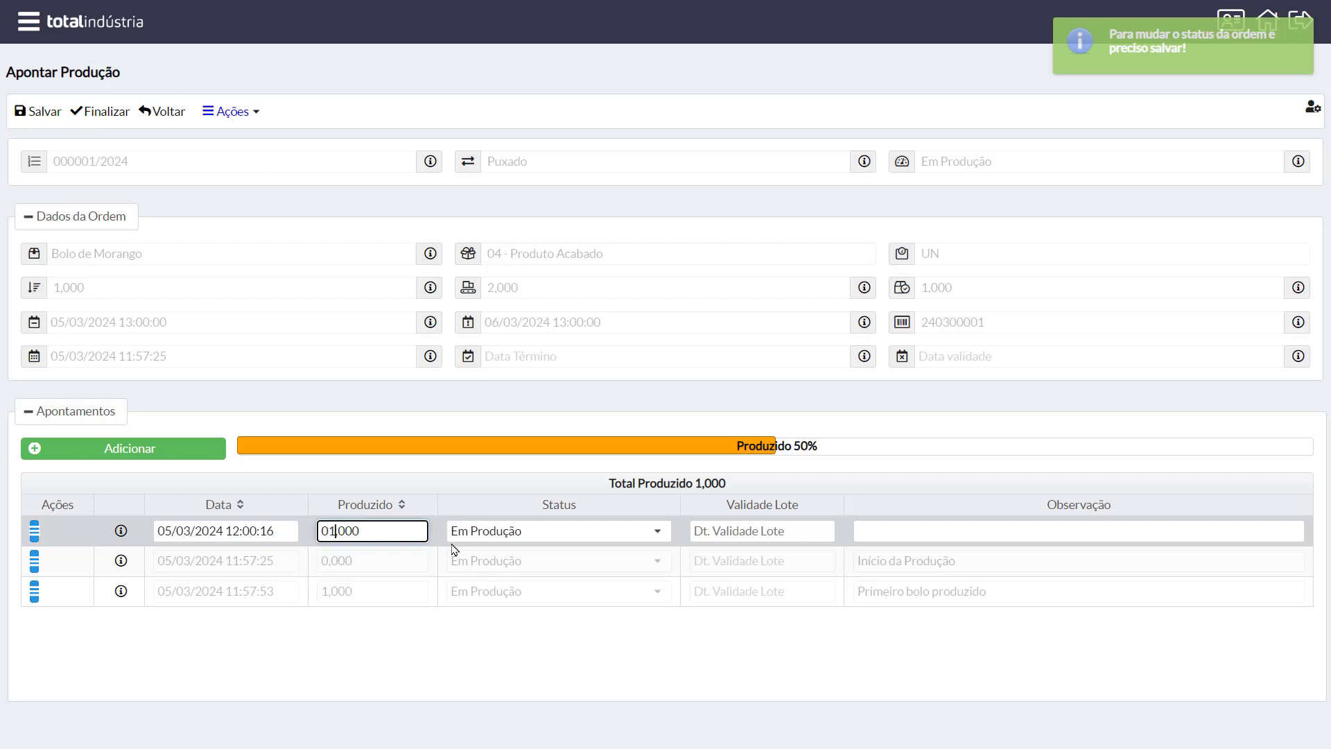
text(1)
key(shift+Tab)
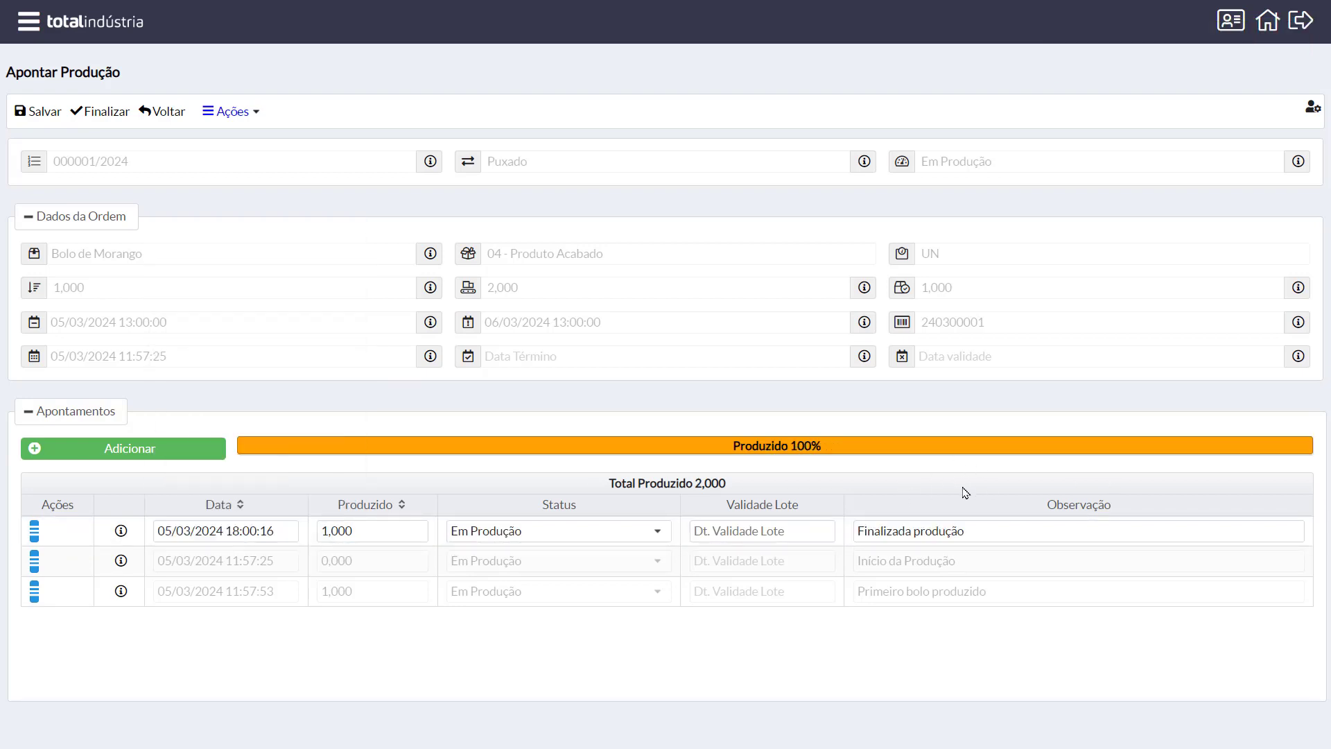
click(38, 111)
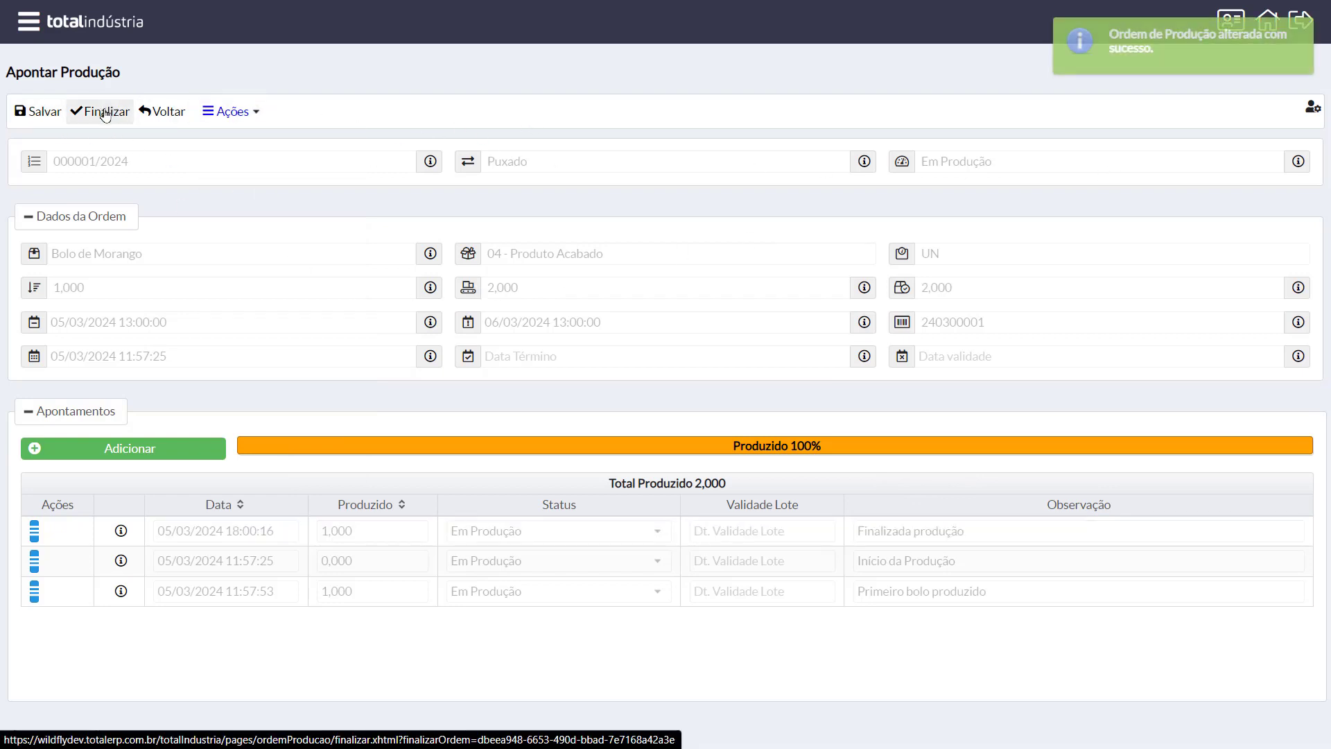
Step: Open the order's finalization and set the actual end (Data Término) to 05/03/2024 18:00:52
click(105, 114)
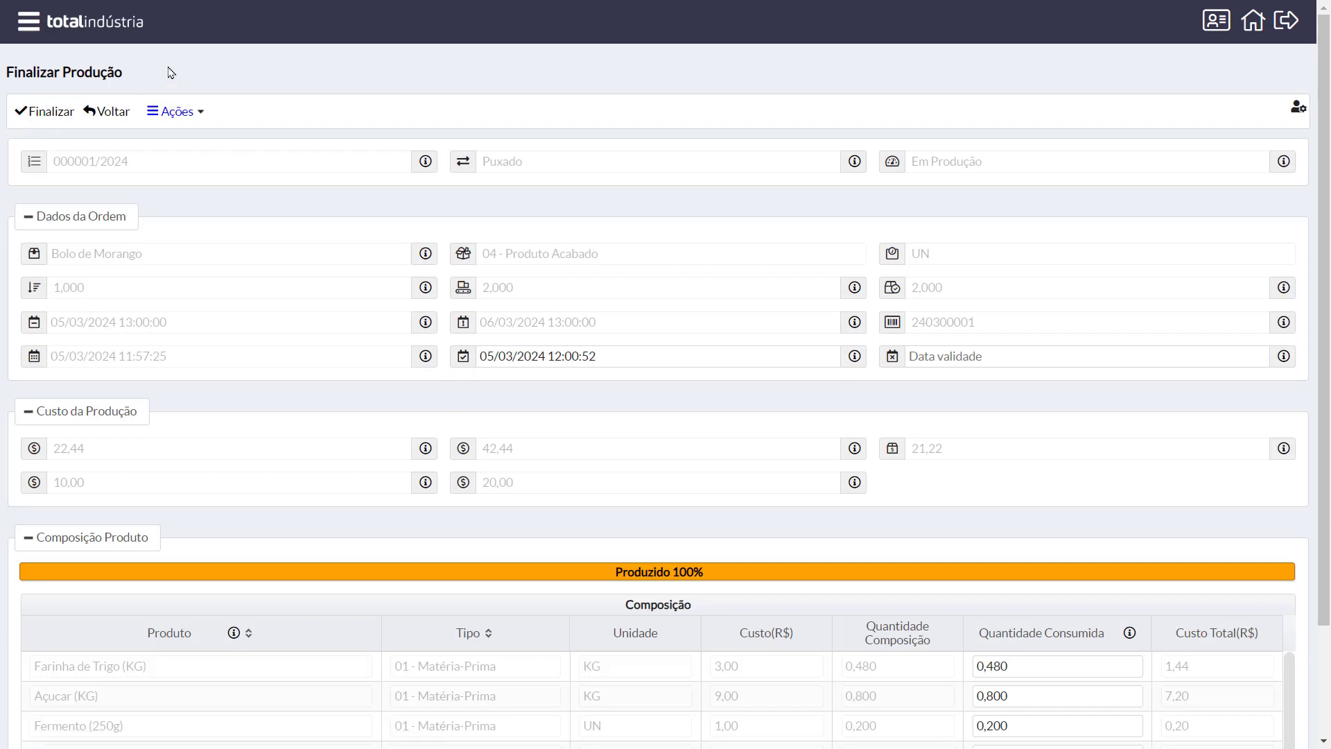
scroll(380, 122, down, 2)
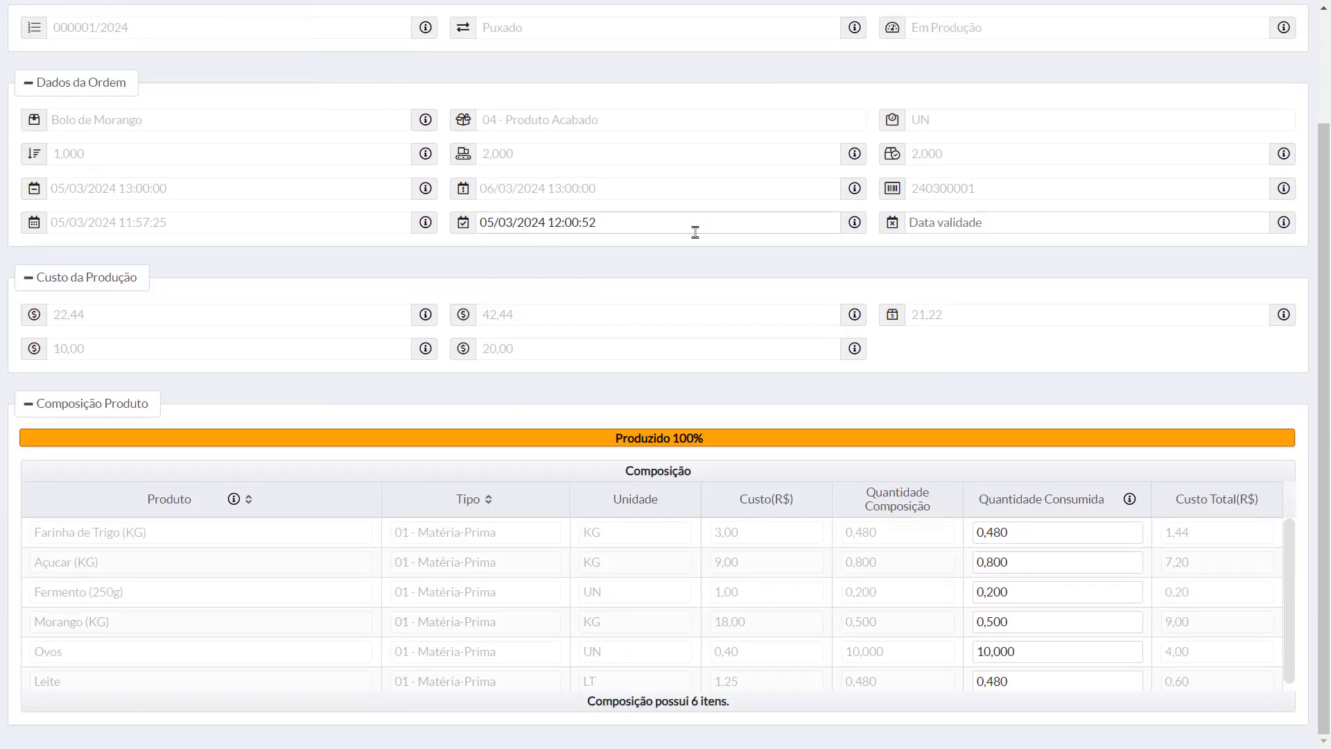
click(803, 223)
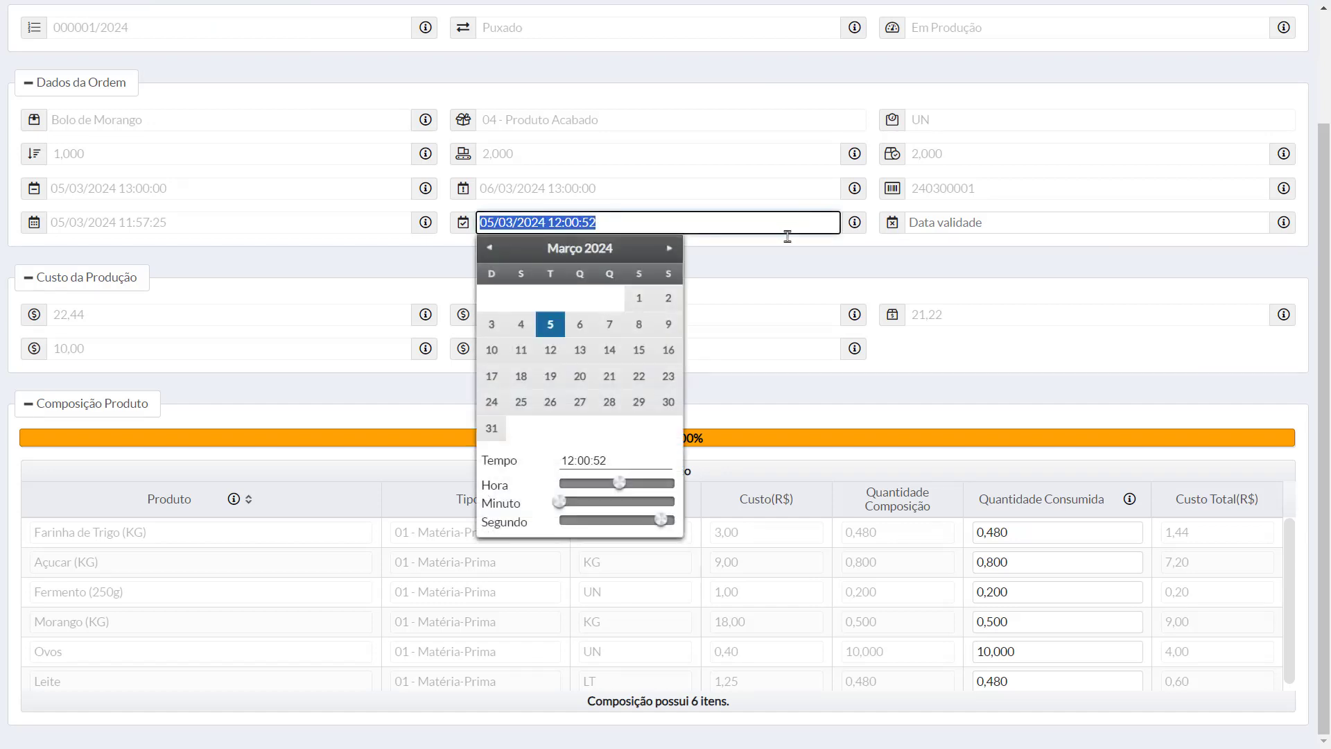
drag(619, 484, 652, 491)
click(929, 251)
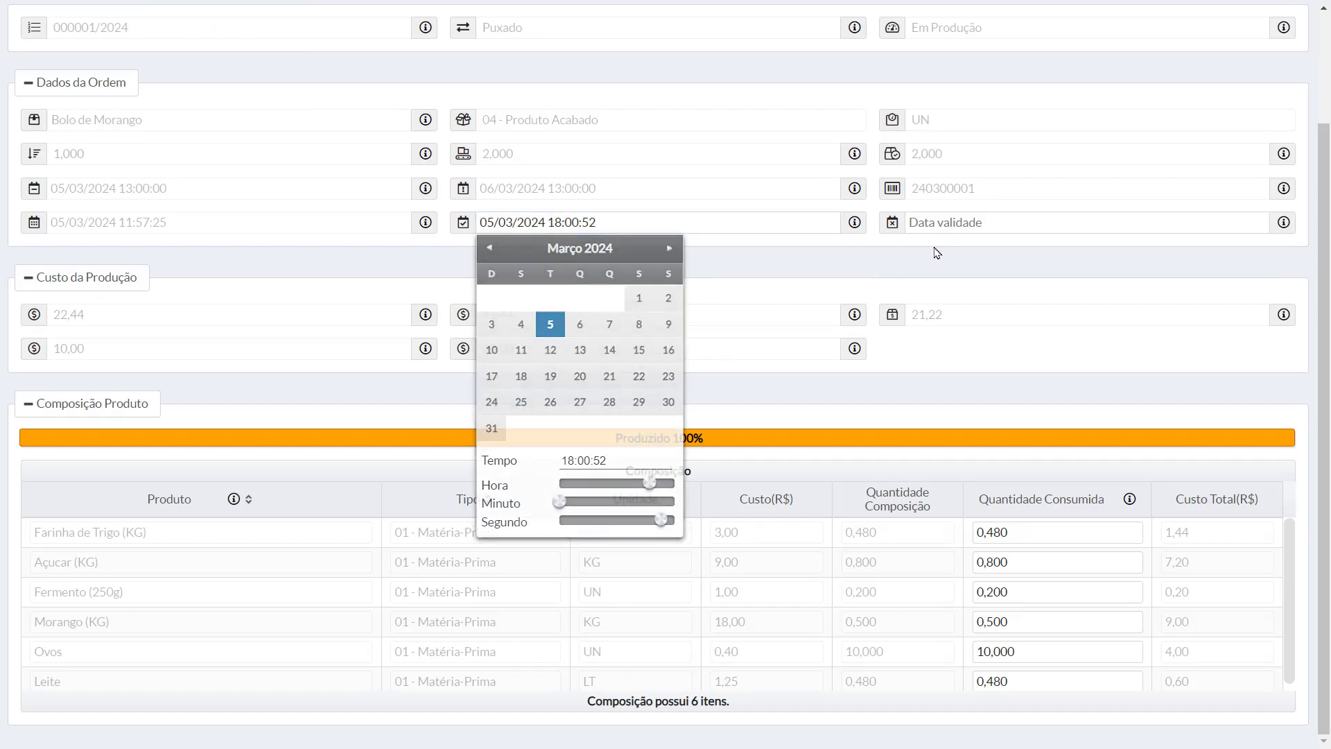
Step: Set the validity date (Data validade) to 13/03/2024 and finalize the order, accepting the stock movement of products and supplies
click(978, 223)
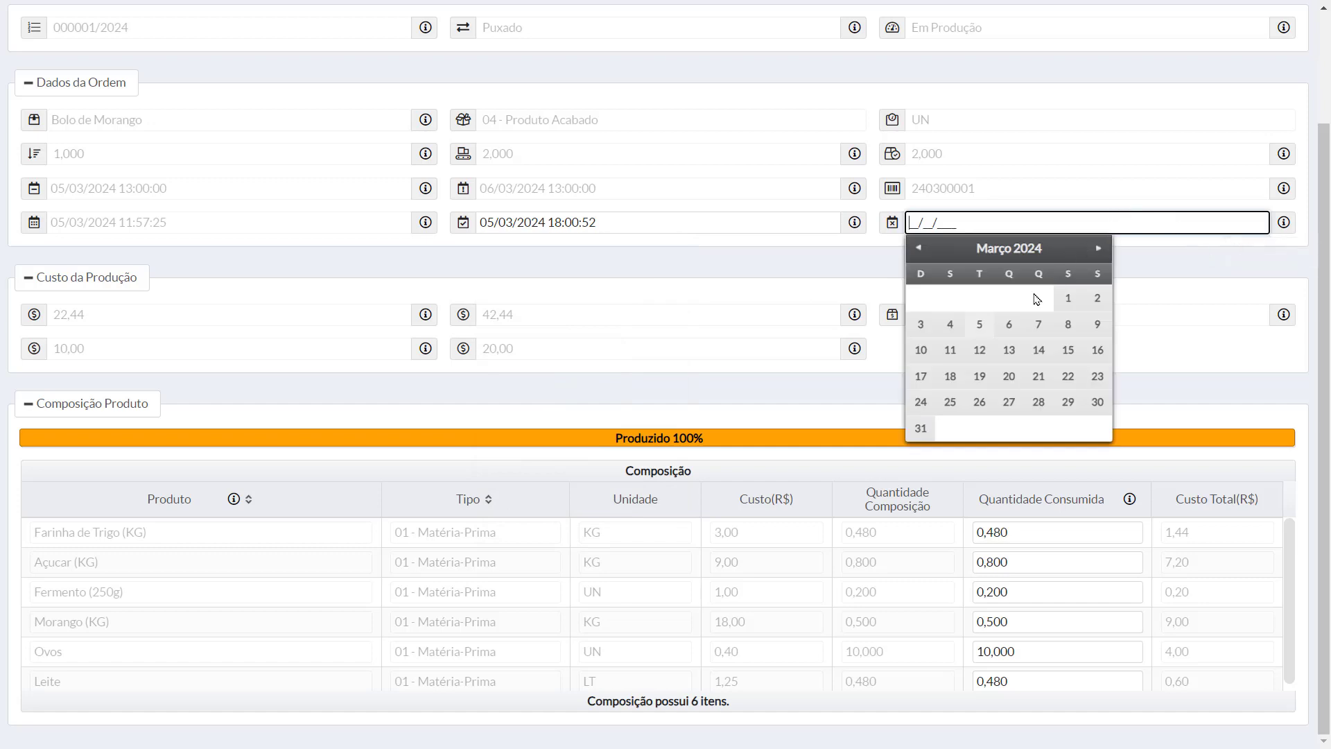
click(1009, 350)
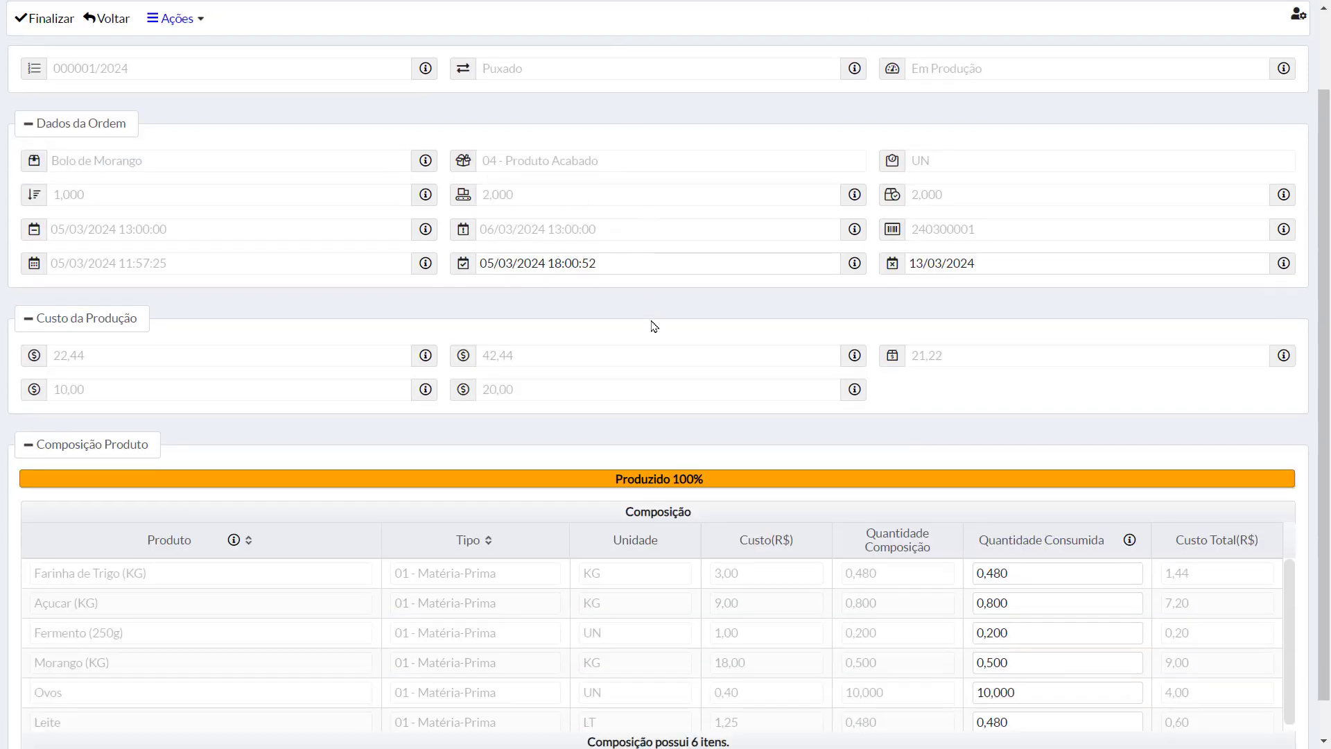
scroll(654, 326, down, 1)
scroll(454, 364, up, 3)
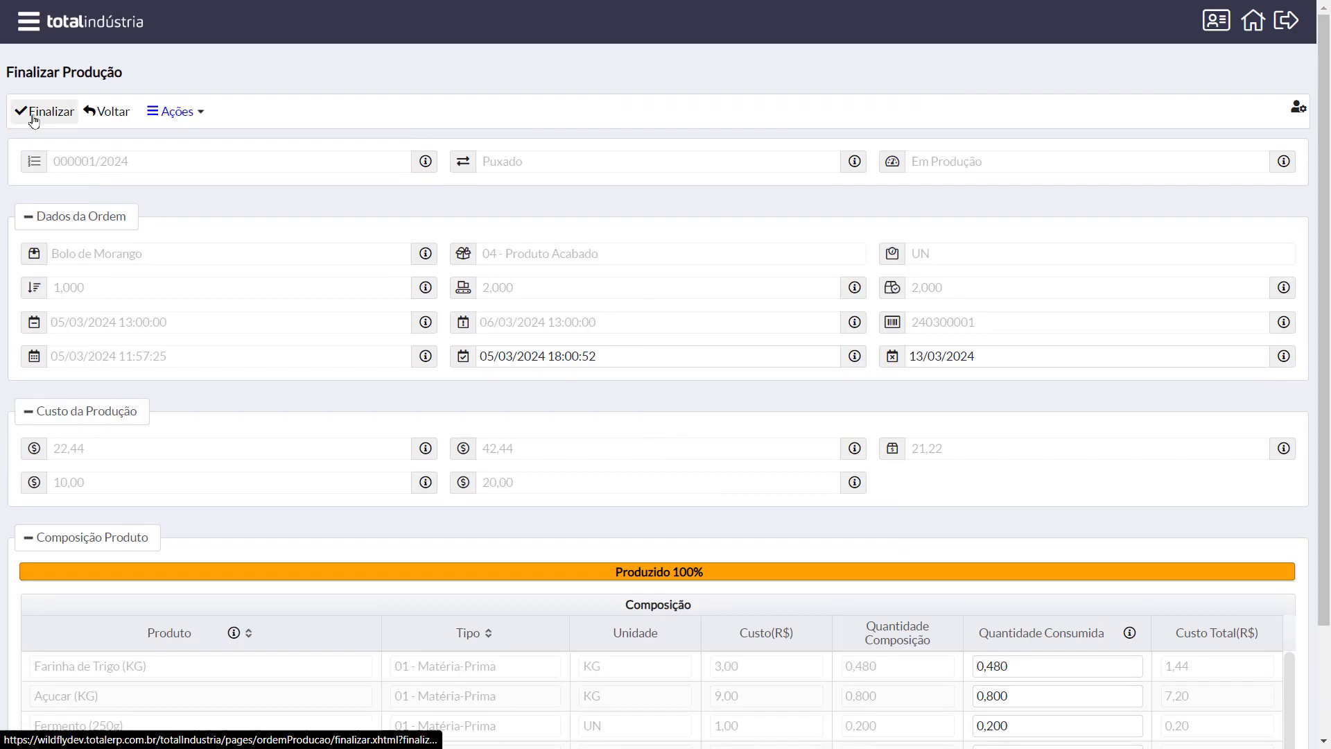
click(34, 118)
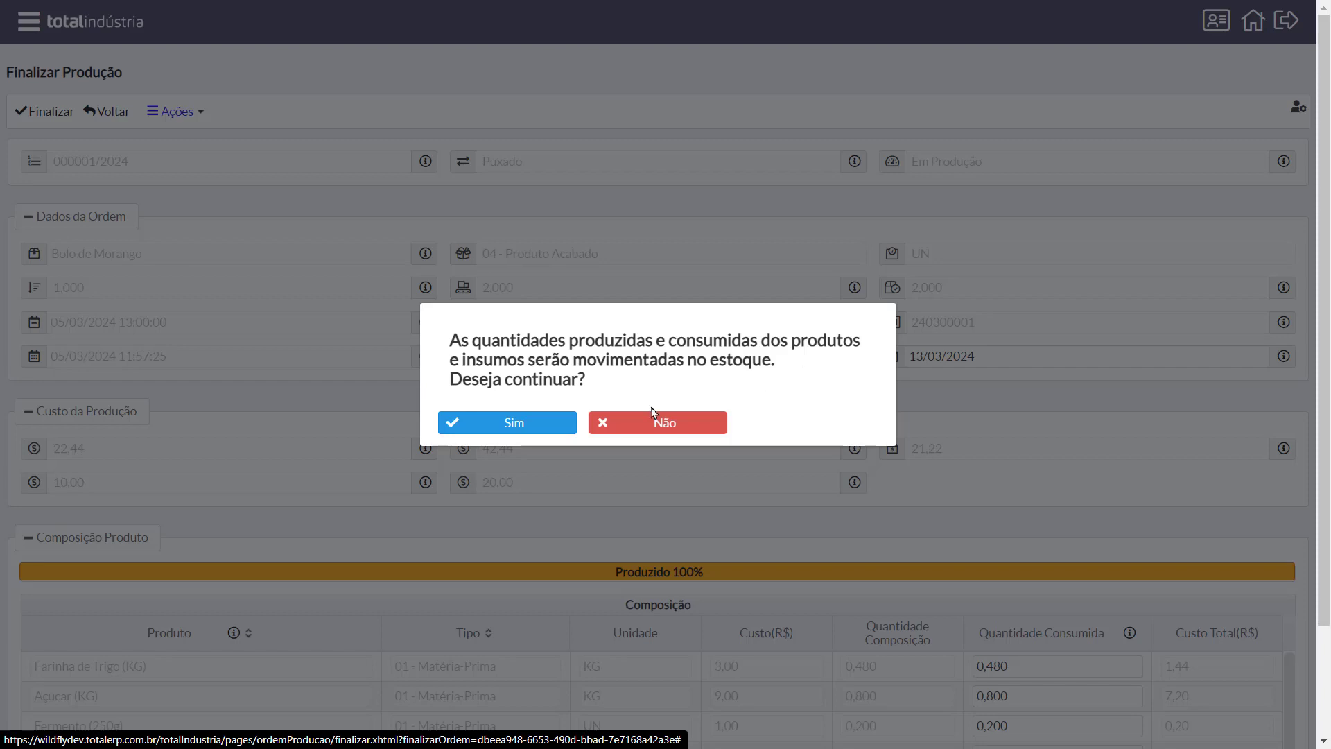
click(486, 421)
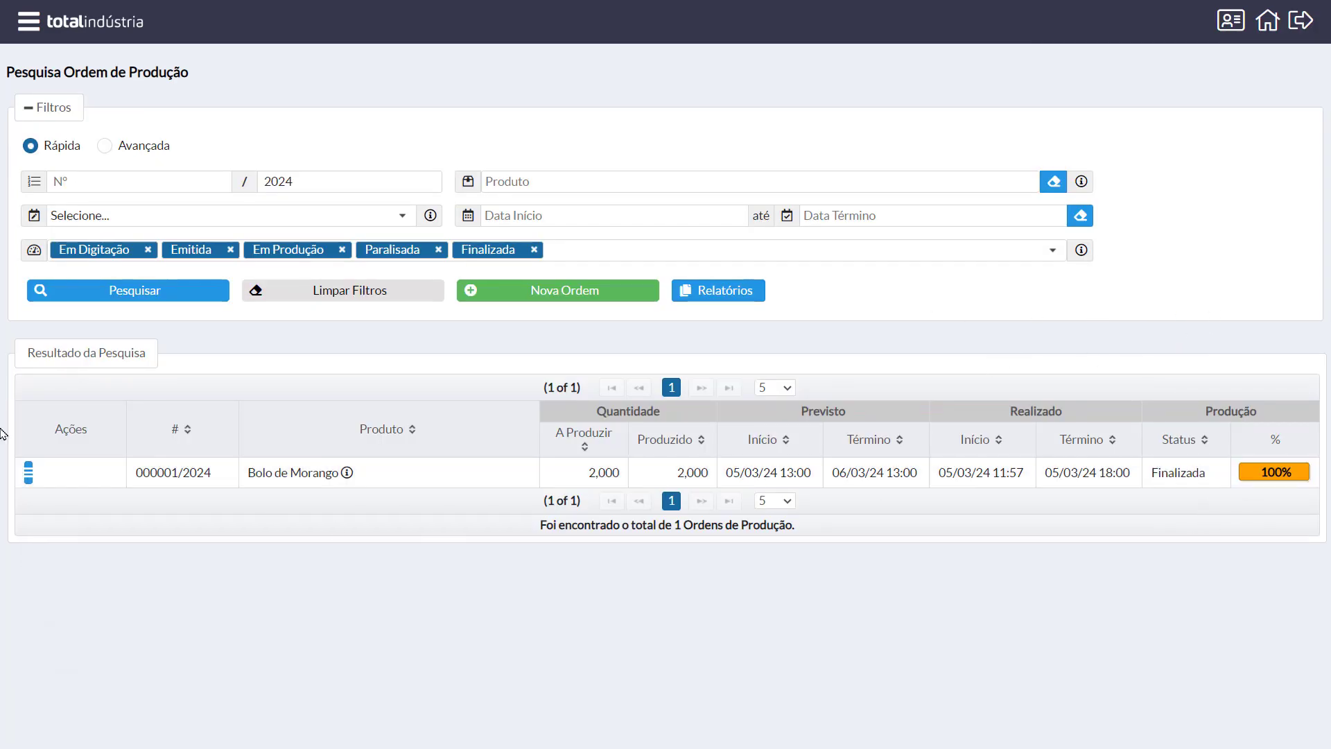
Step: Open the reporting of the finalized Bolo de Morango order and view its print, spreadsheet and cancel actions
click(31, 475)
click(125, 551)
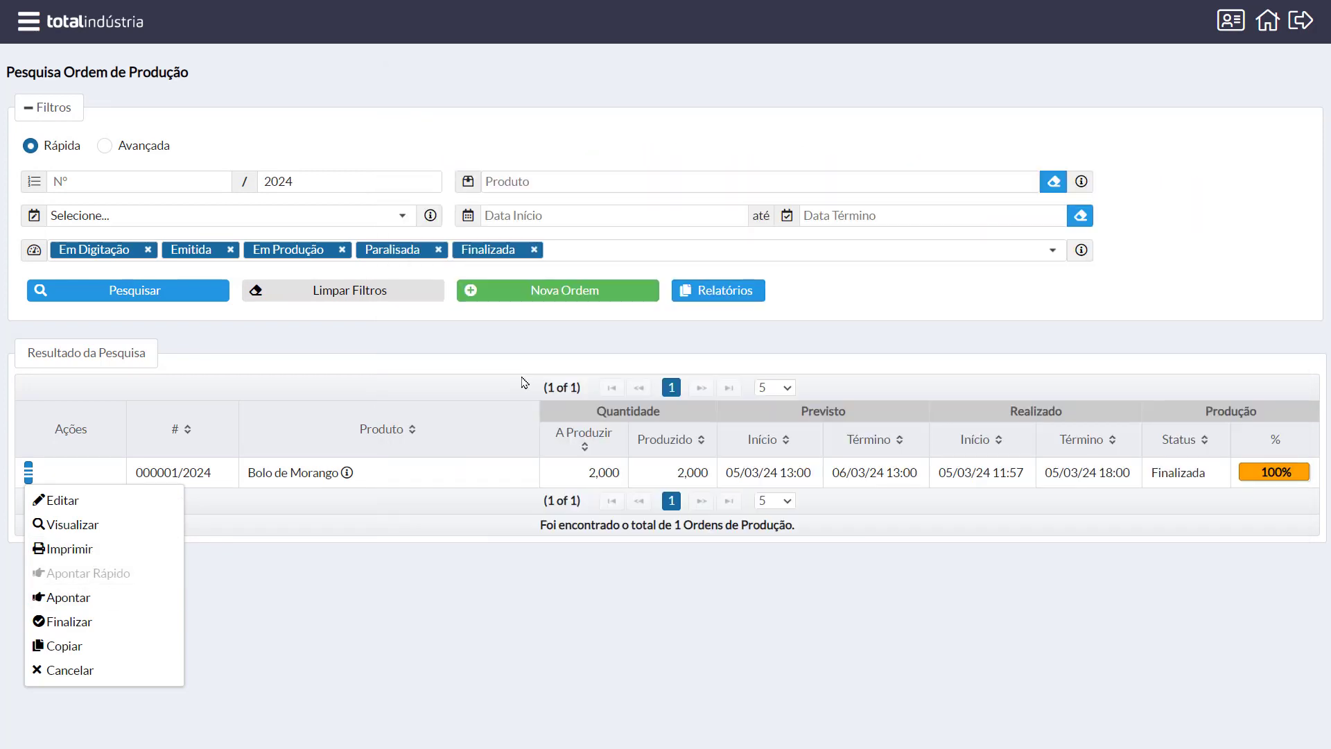
click(508, 384)
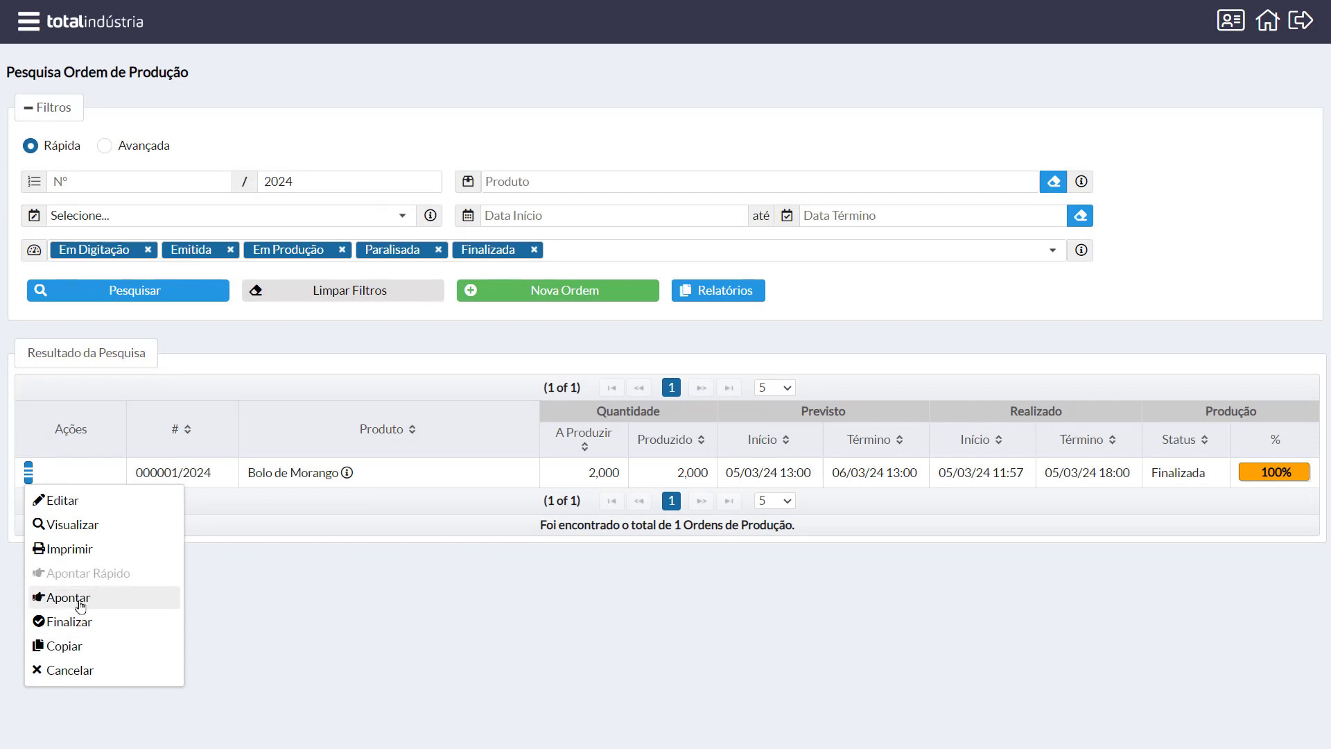
click(86, 598)
click(125, 113)
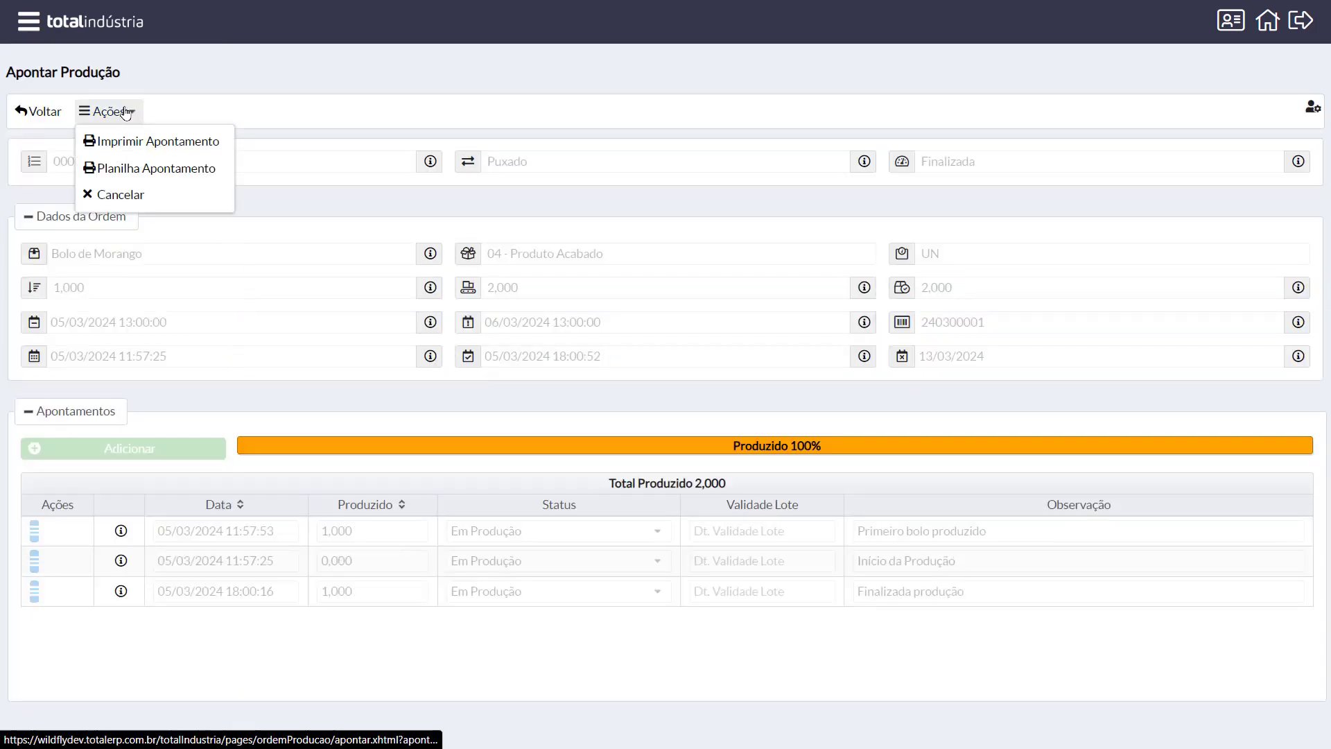
mouse_move(122, 120)
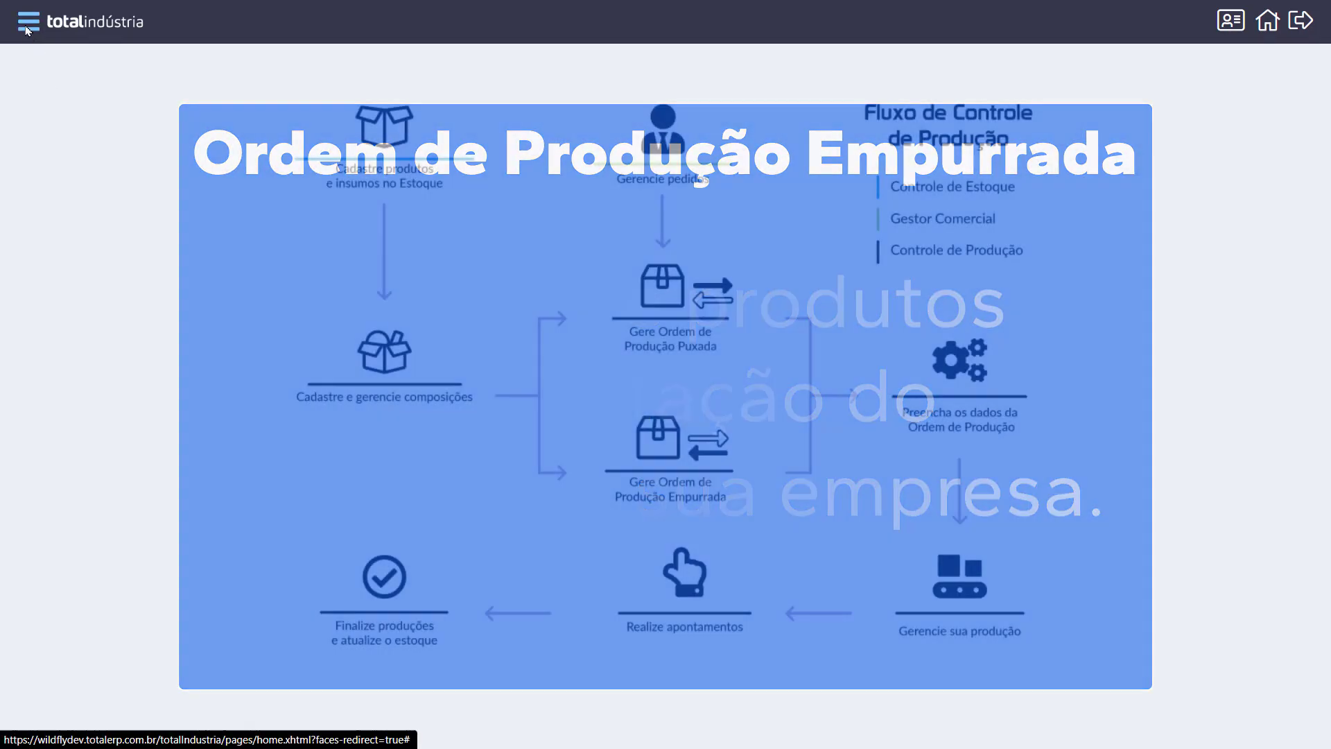
Step: Start a new production order for Batata Cortada (Pacote) using the composition "Cortar e agrupar batatas"
click(27, 28)
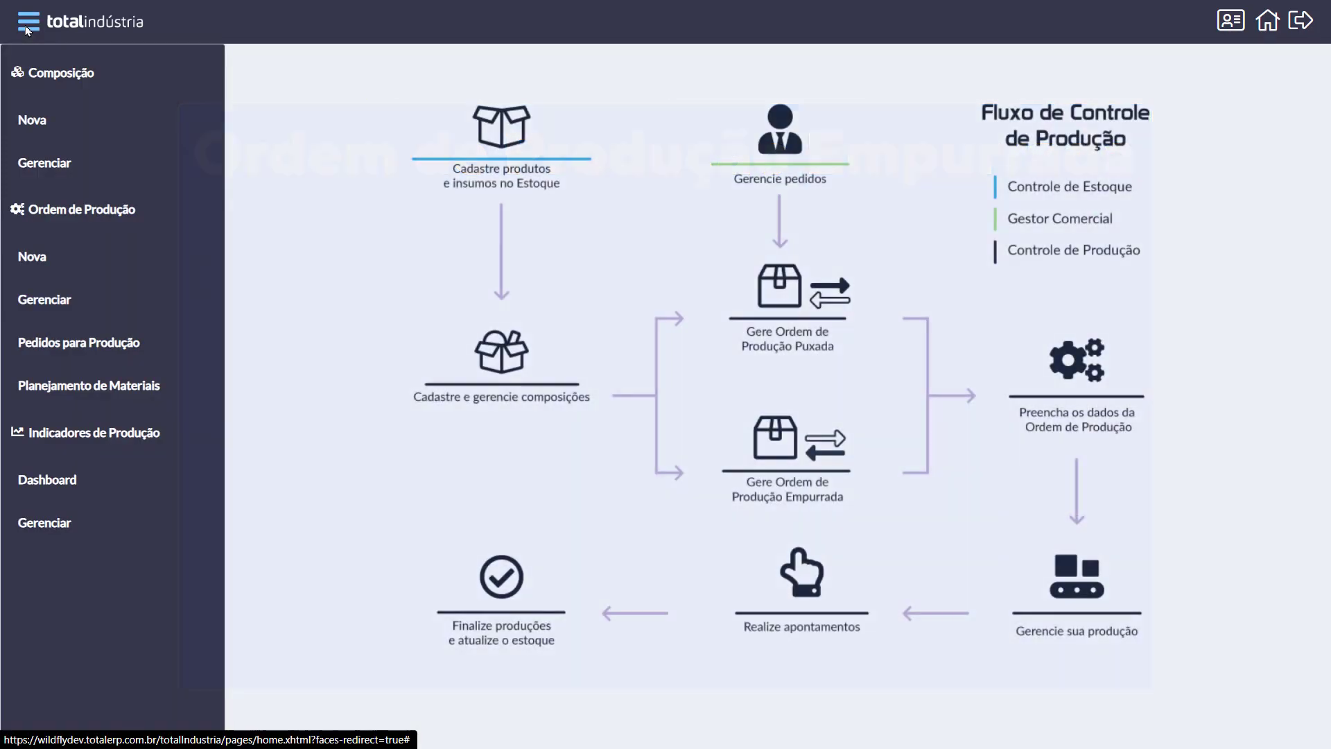
click(101, 251)
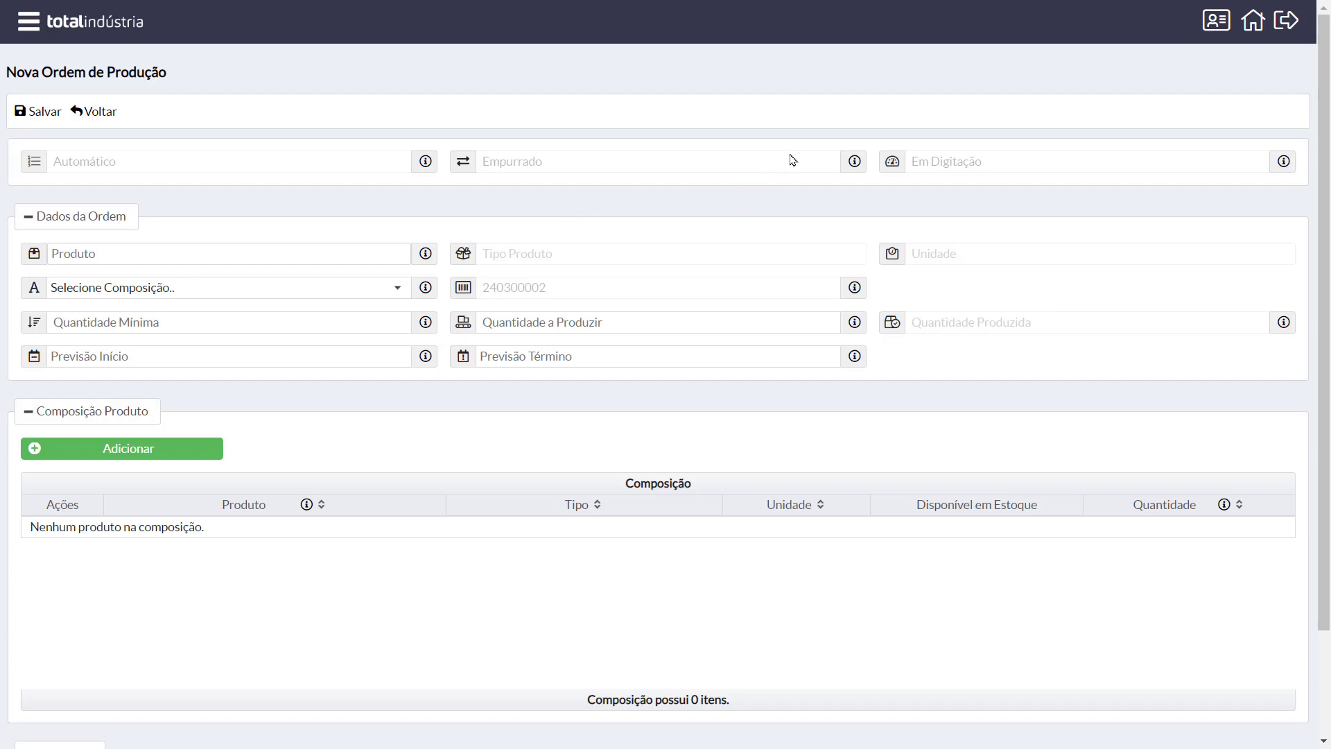
mouse_move(854, 161)
click(353, 245)
text(Batata)
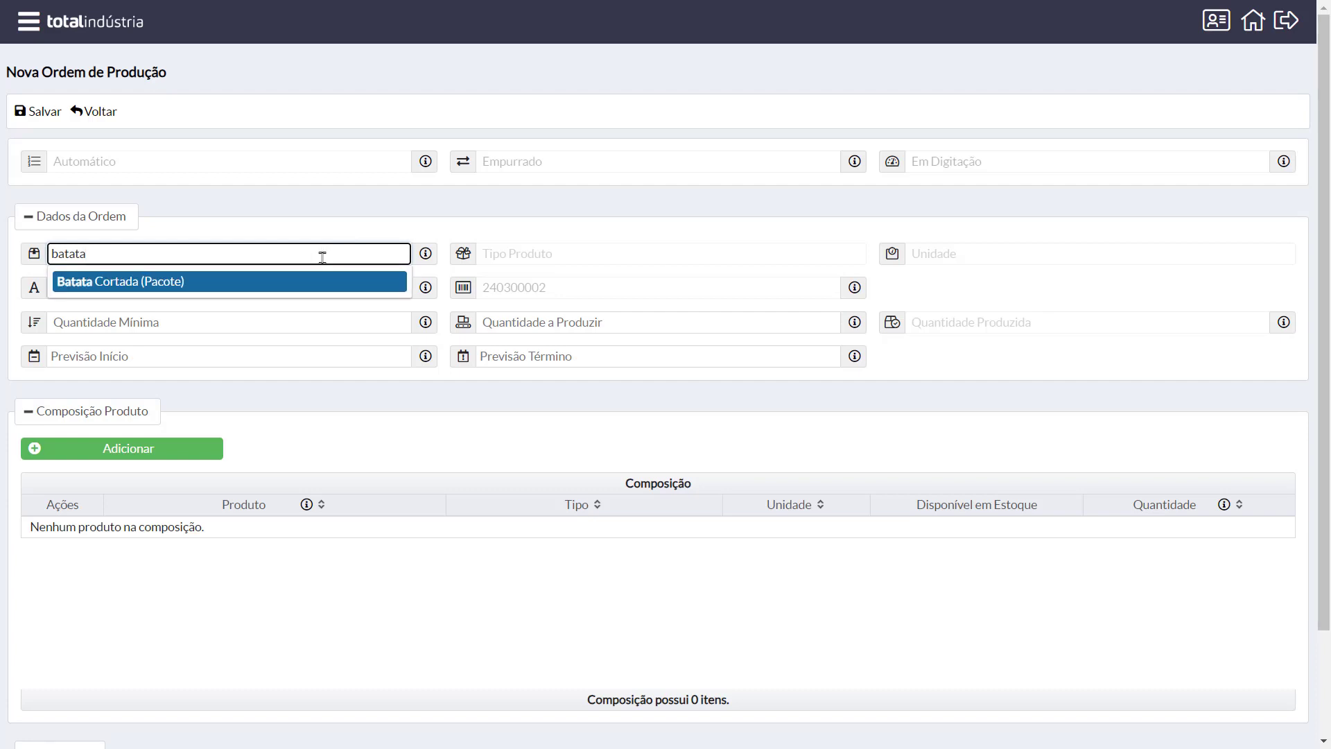
key(Return)
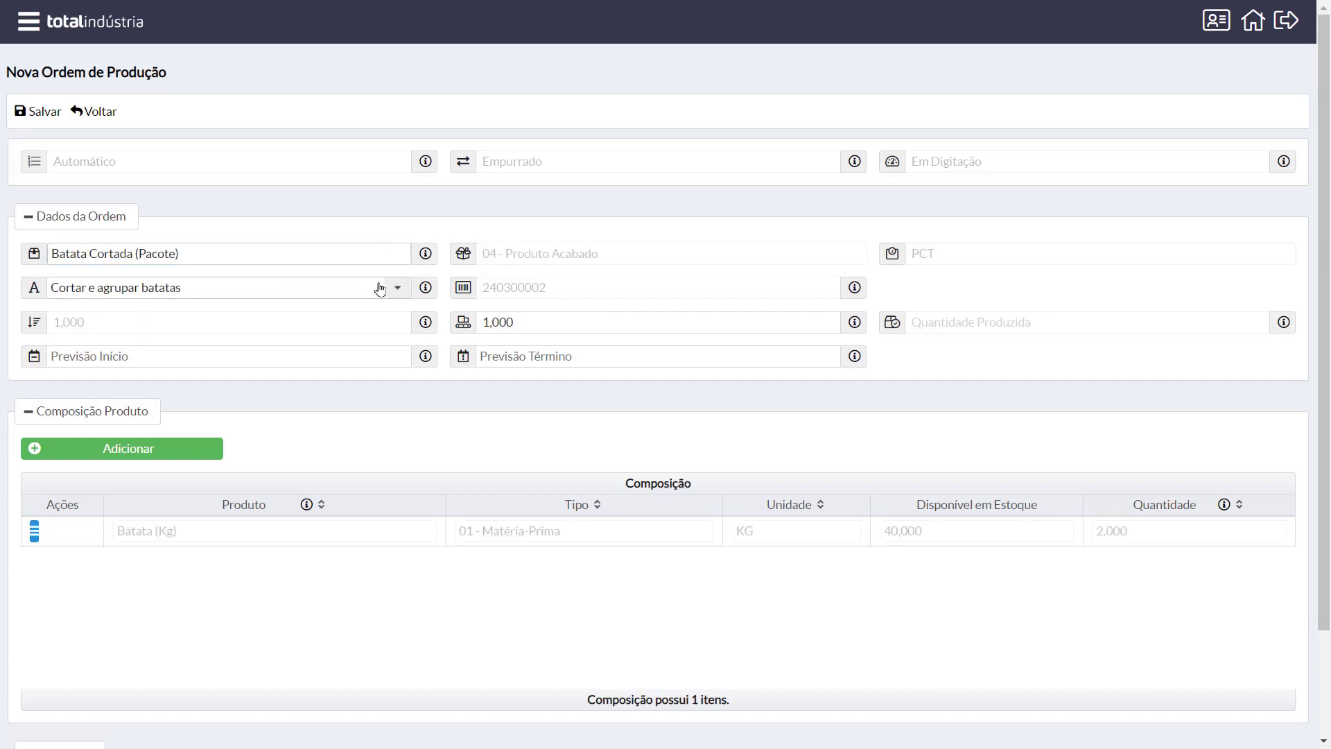
click(381, 289)
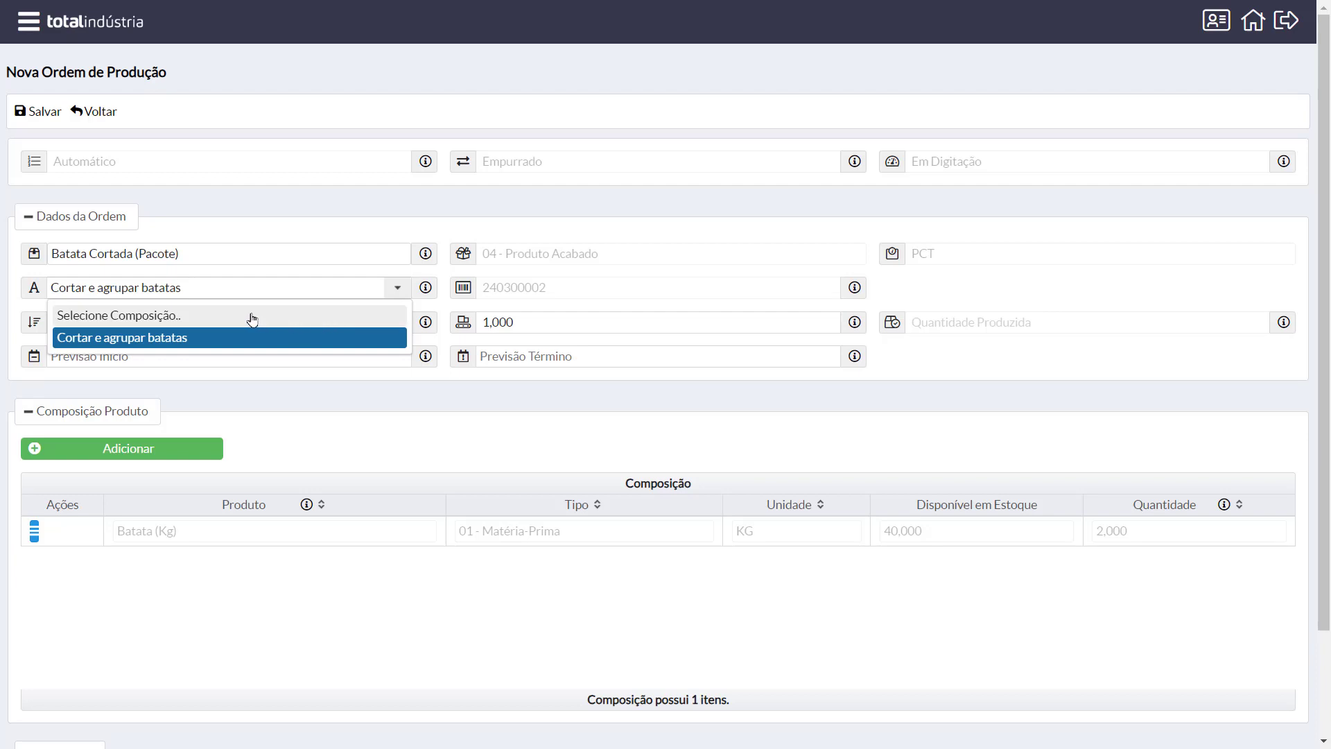
click(237, 338)
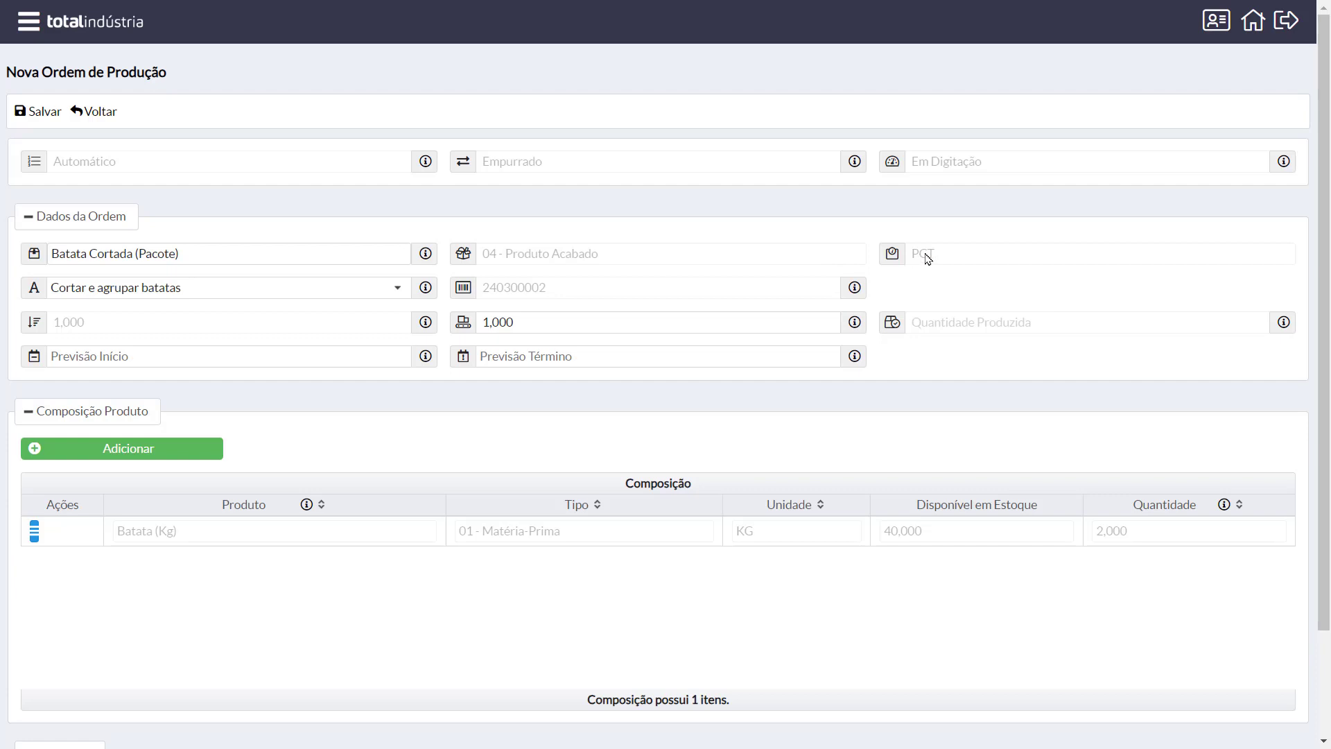
Step: Set the order's quantity to produce (Quantidade a Produzir) to 2,000
mouse_move(858, 290)
click(535, 320)
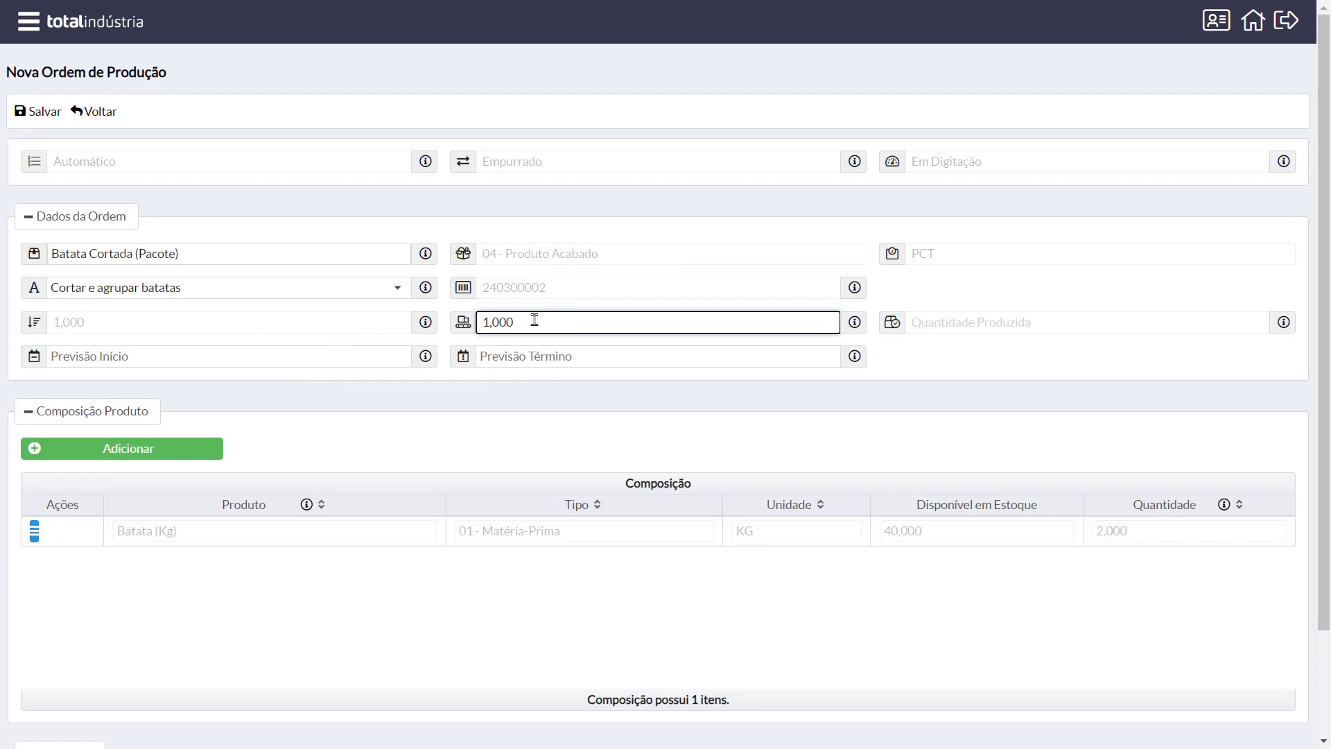
click(488, 321)
key(BackSpace)
text(2)
click(894, 333)
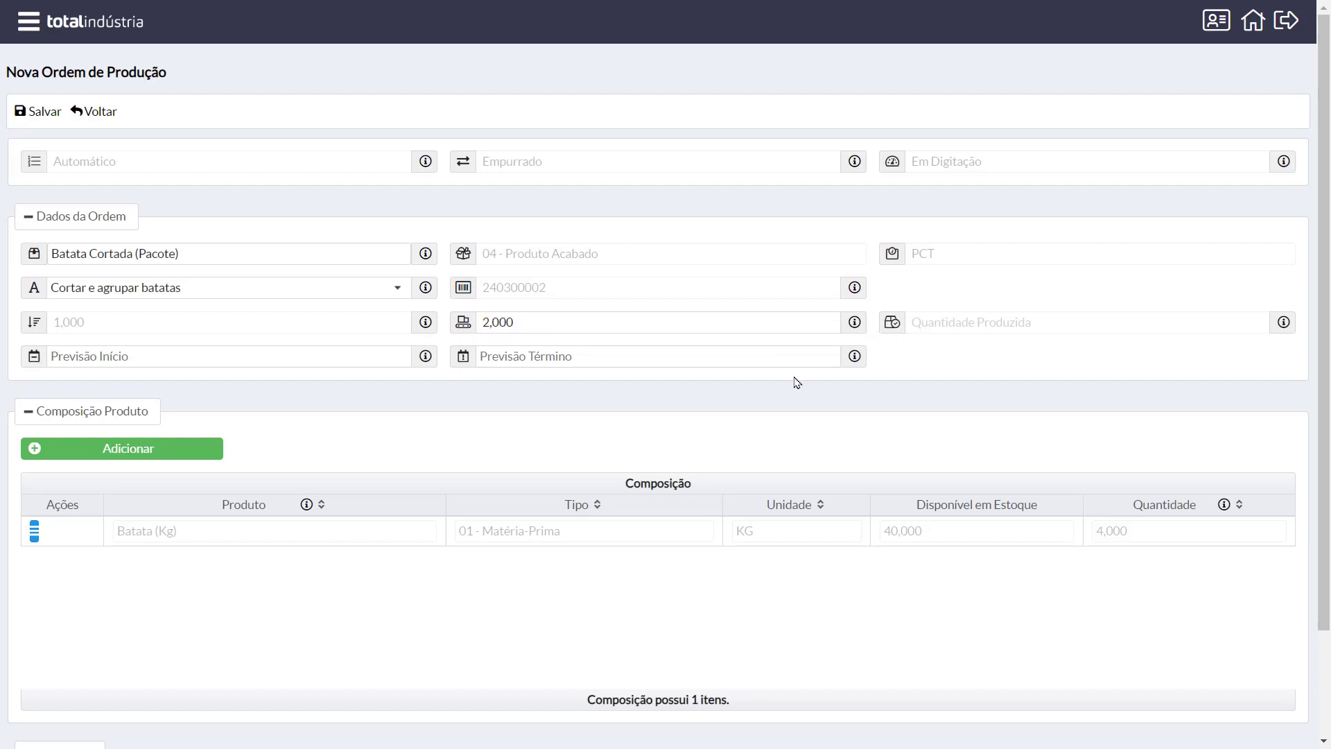
Step: Set the order's planned start to 05/03/2024 12:00:00 and planned end to 05/03/2024 18:00:00
click(219, 360)
click(527, 318)
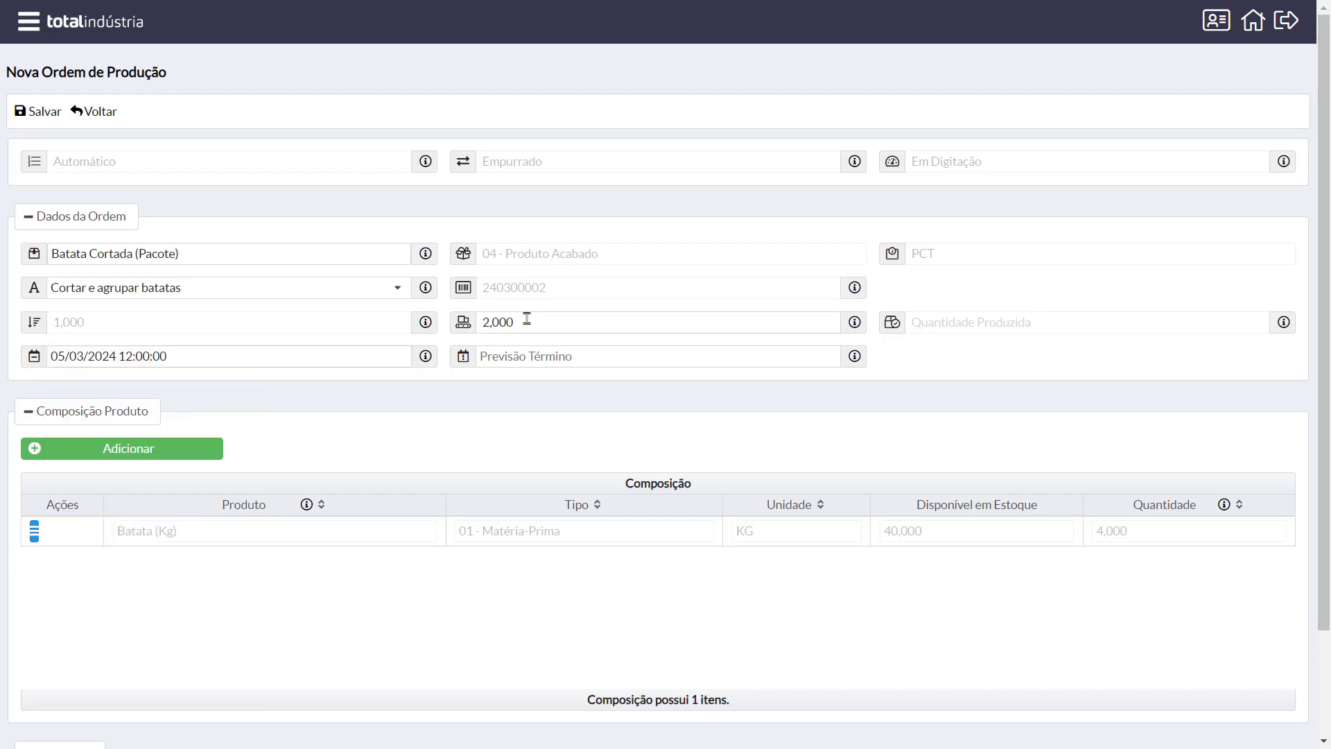
click(628, 349)
click(669, 387)
scroll(1026, 414, down, 2)
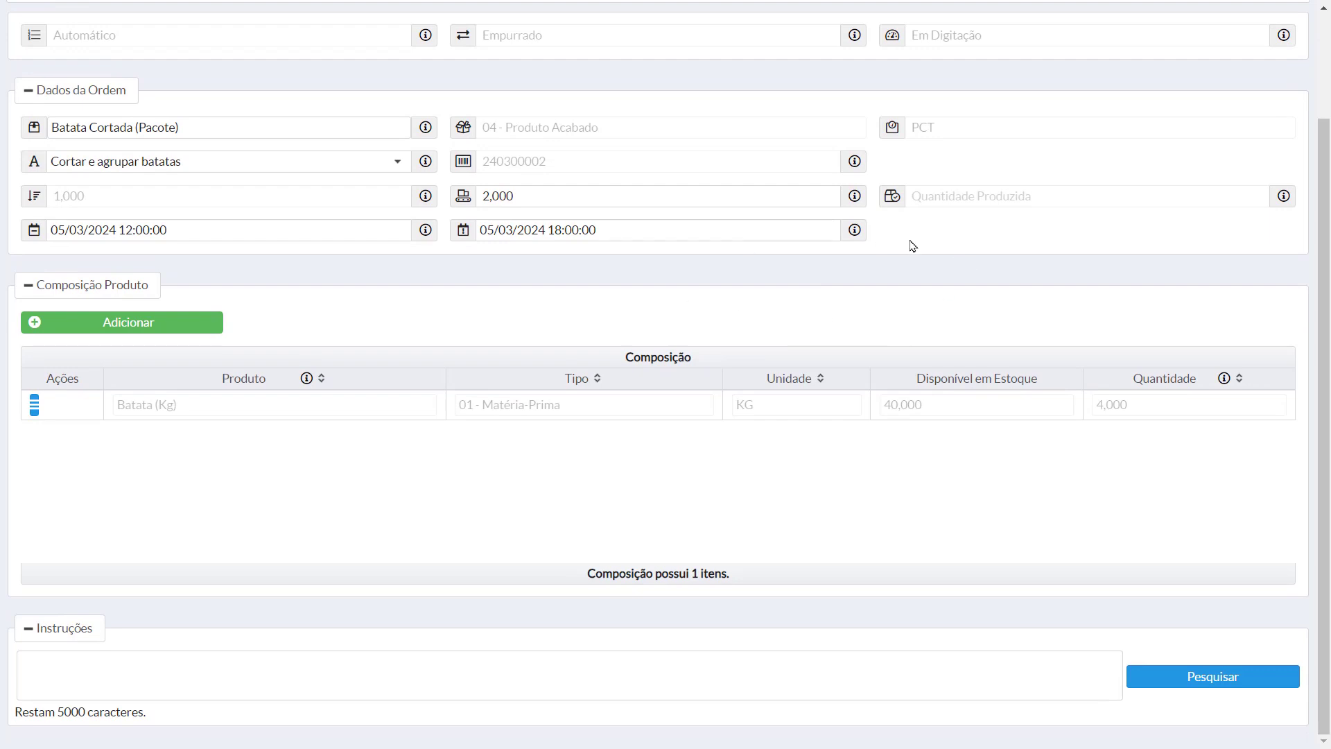
scroll(716, 275, up, 2)
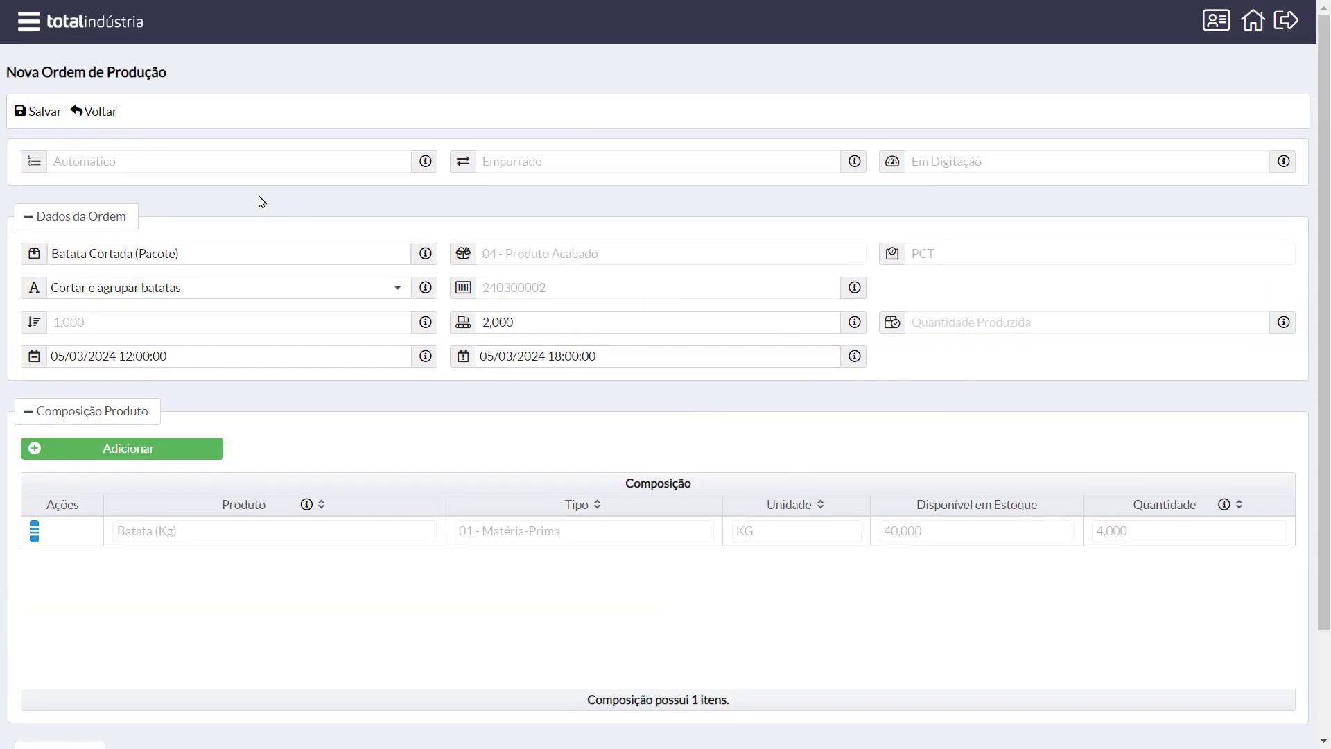
Step: Save the Batata Cortada order and issue it (Emitir), accepting the reservation of the composition products
click(41, 112)
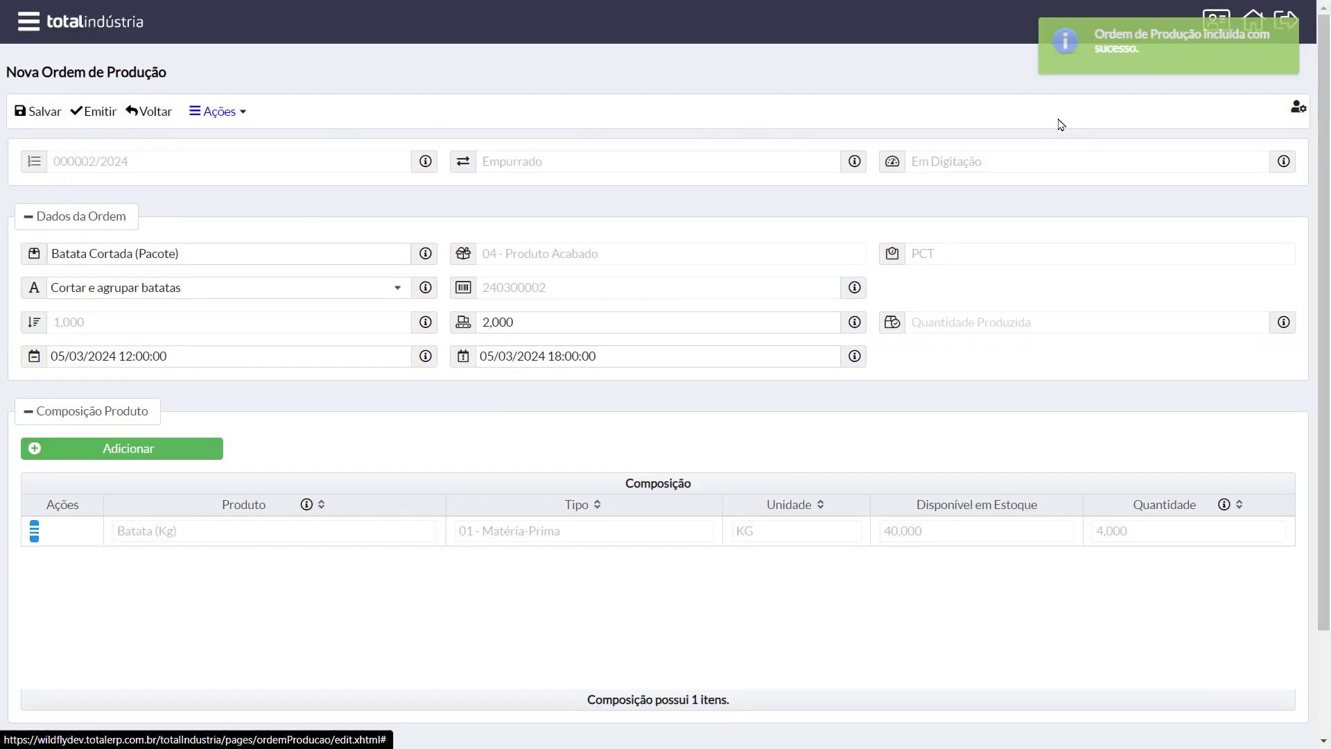
click(97, 111)
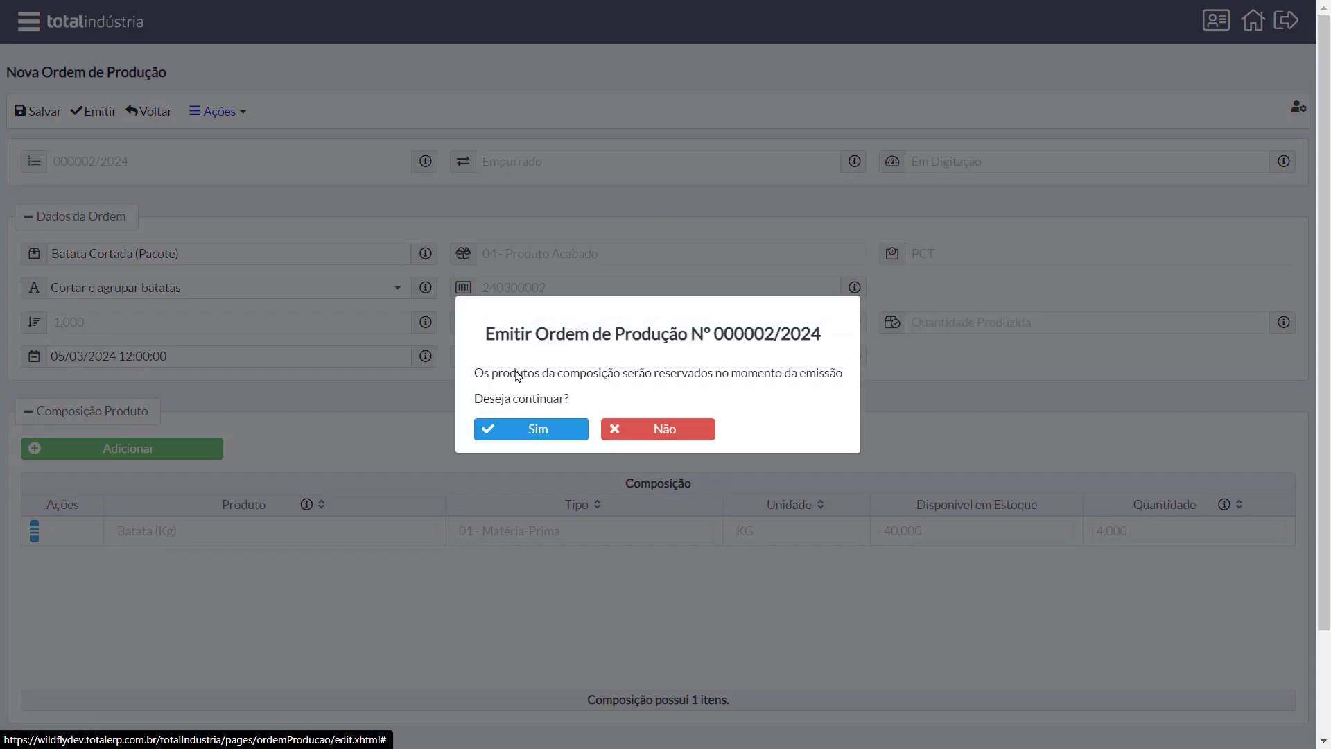
click(532, 432)
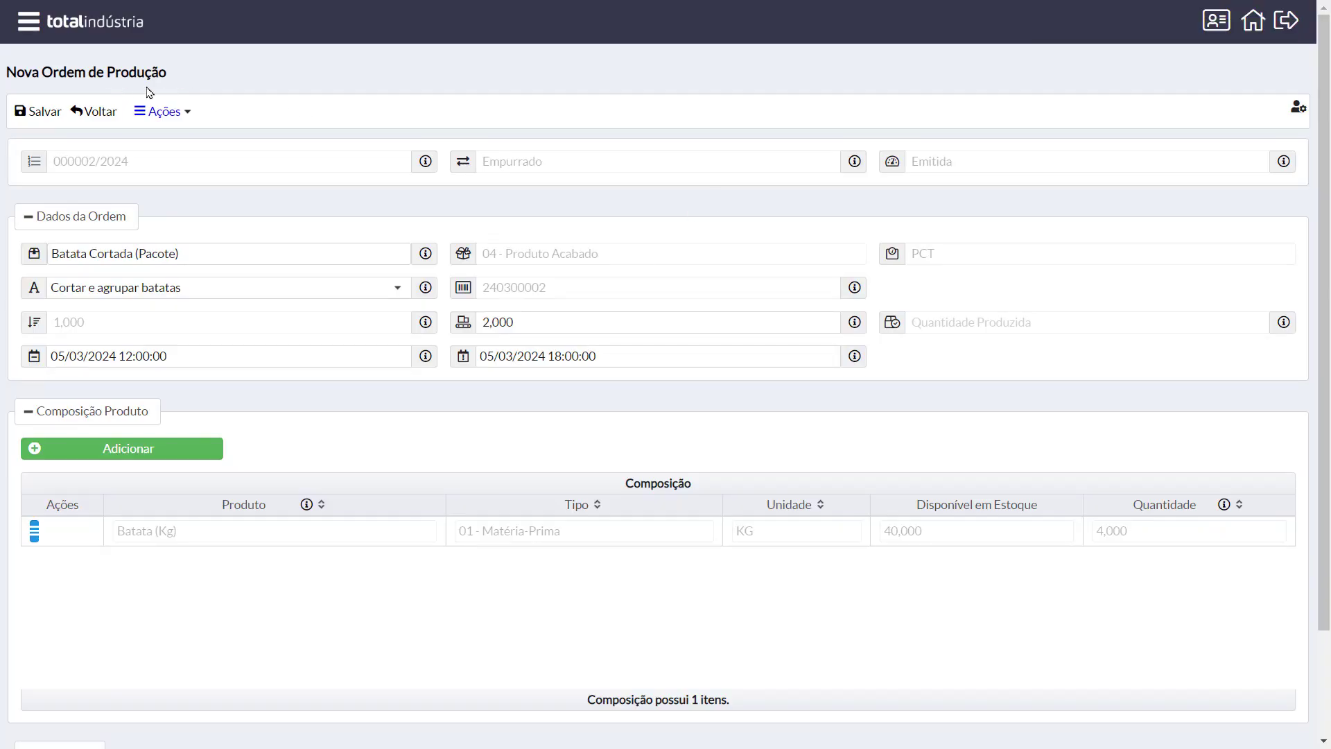
click(188, 115)
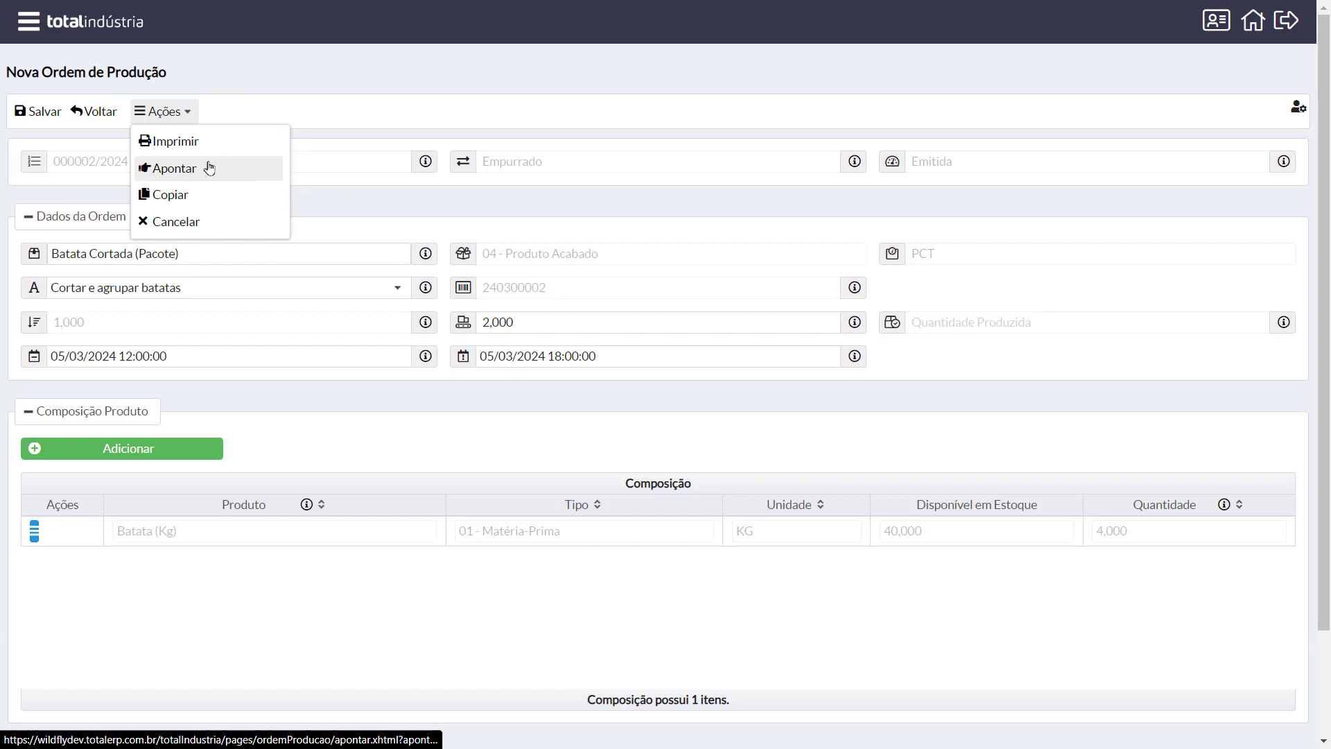
Step: Find the issued Batata Cortada order in order management and start its production with a quick reporting entry (Apontar Rápido)
click(85, 111)
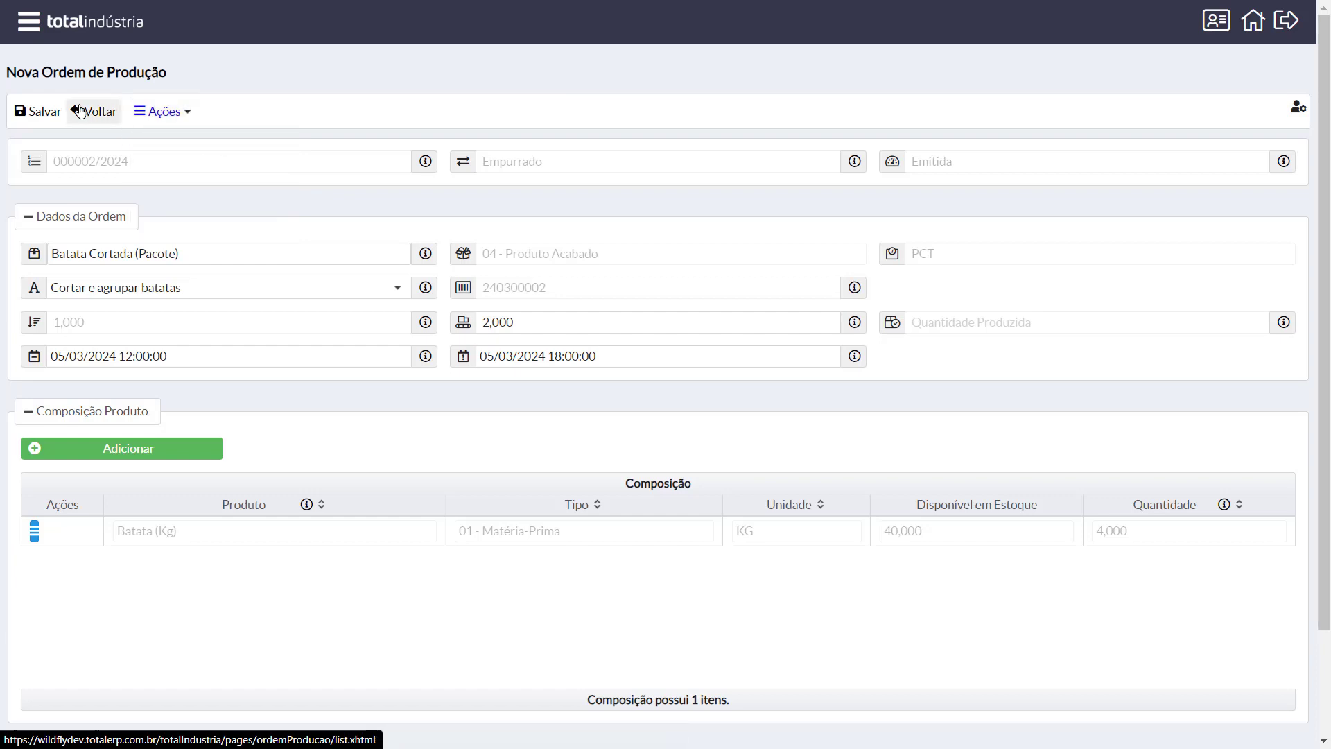
click(29, 22)
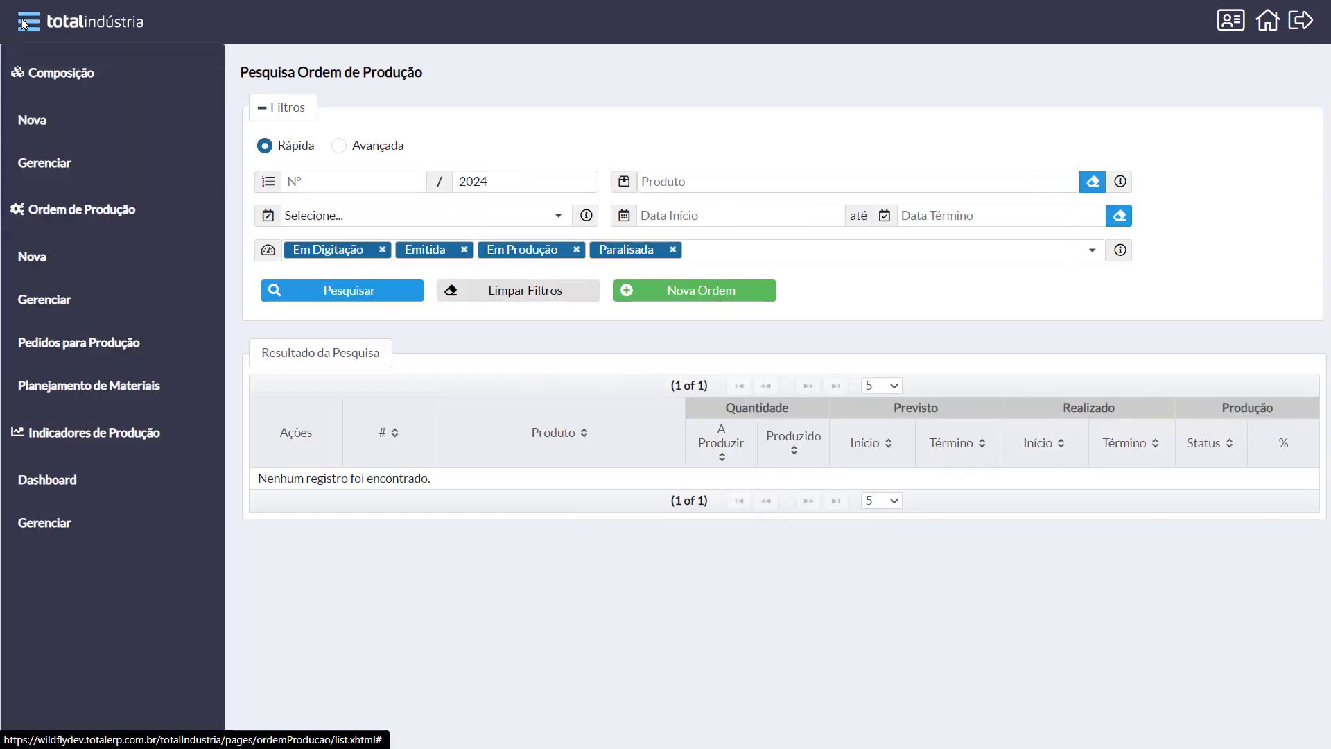
click(64, 298)
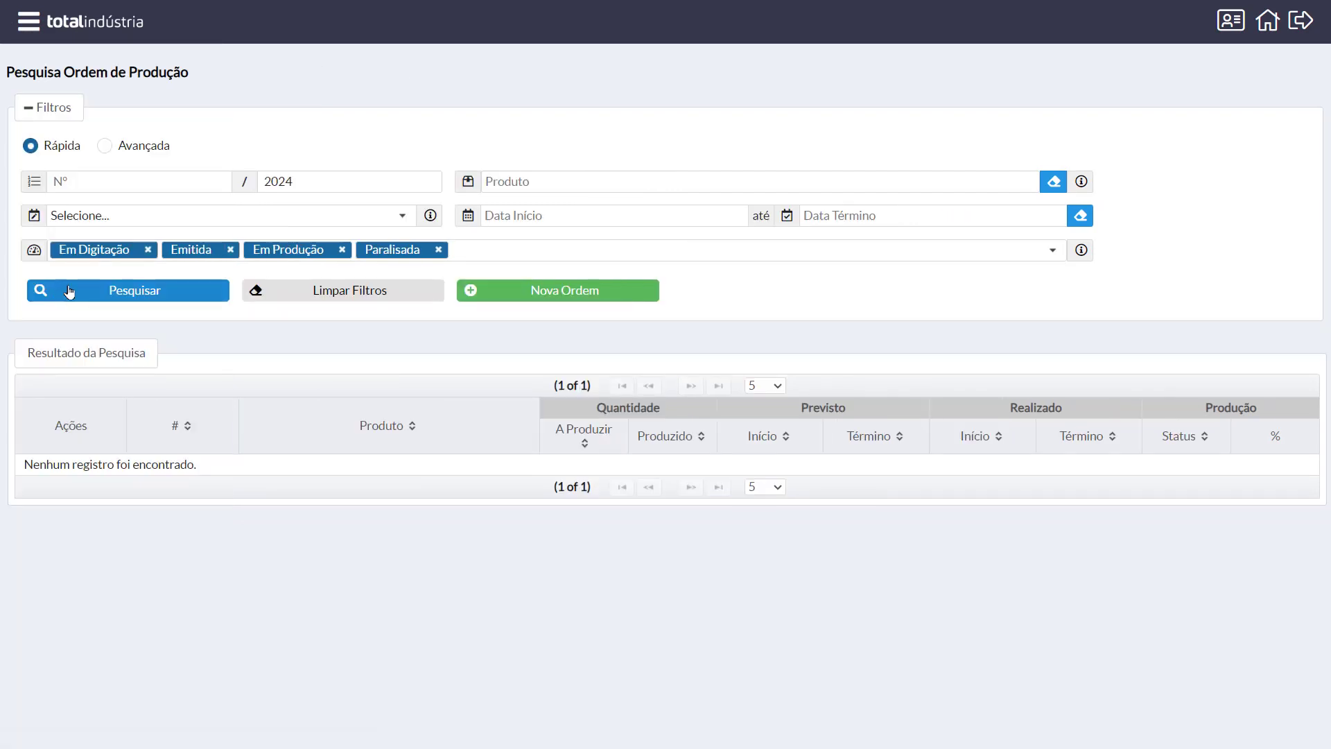
click(147, 291)
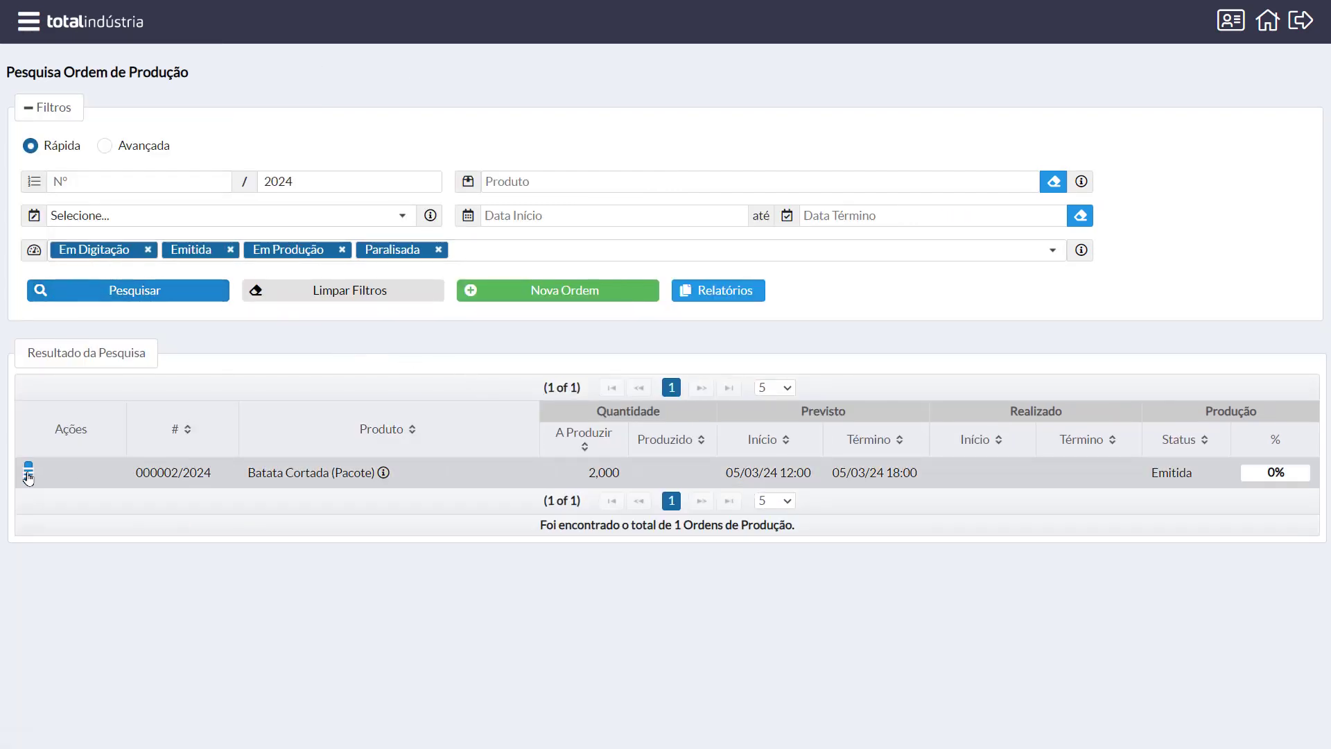
click(28, 474)
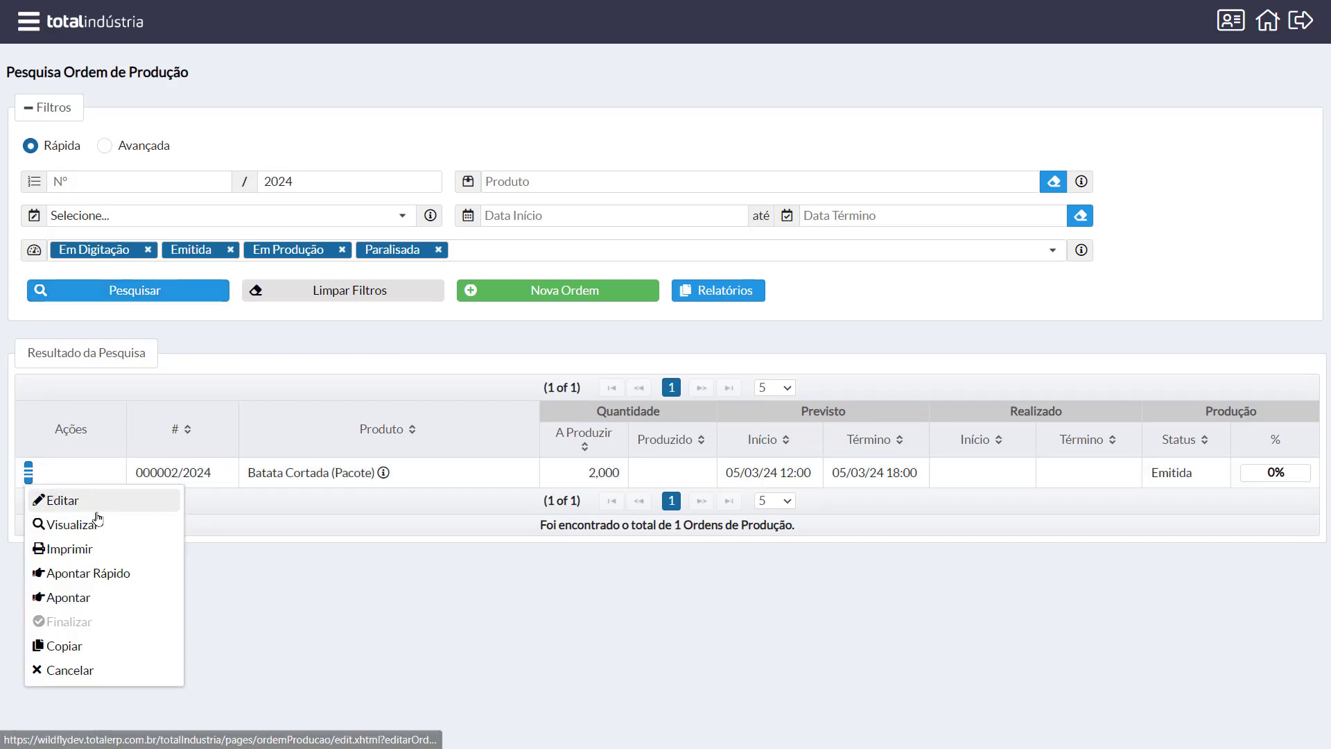
click(128, 580)
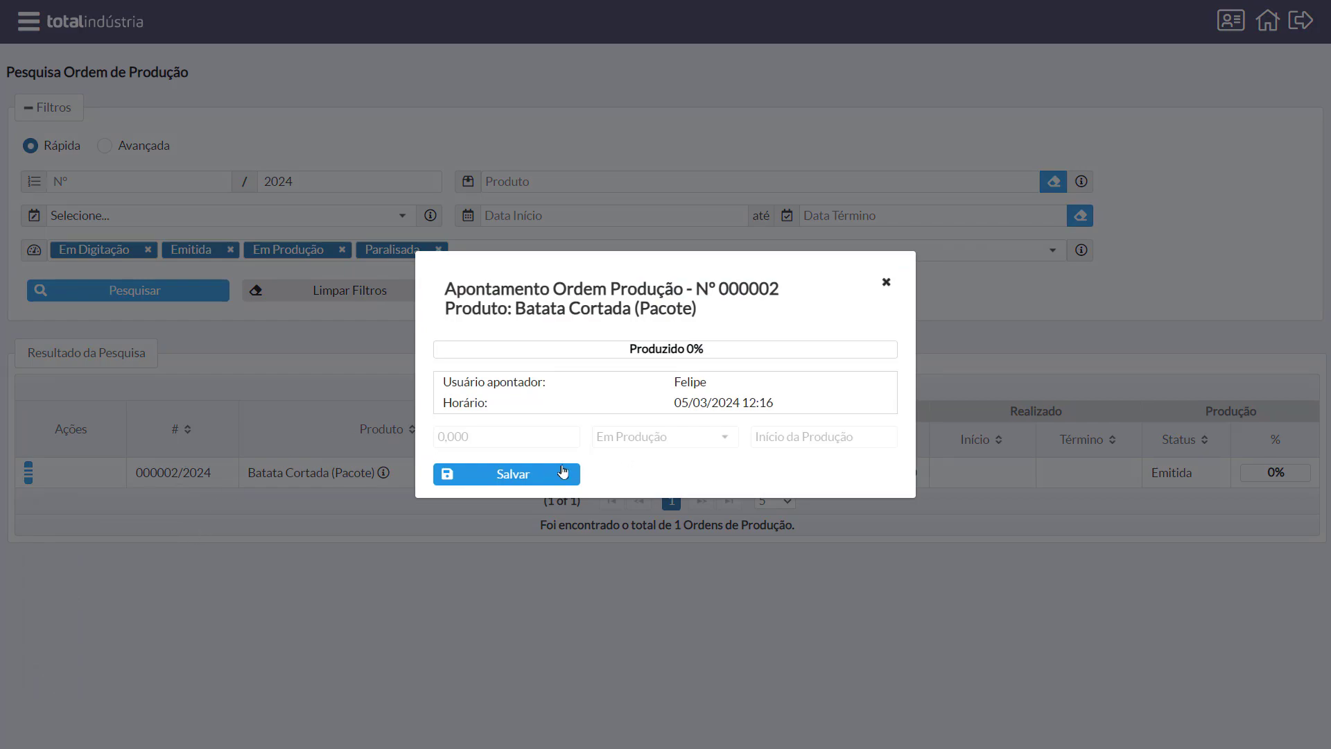
click(523, 475)
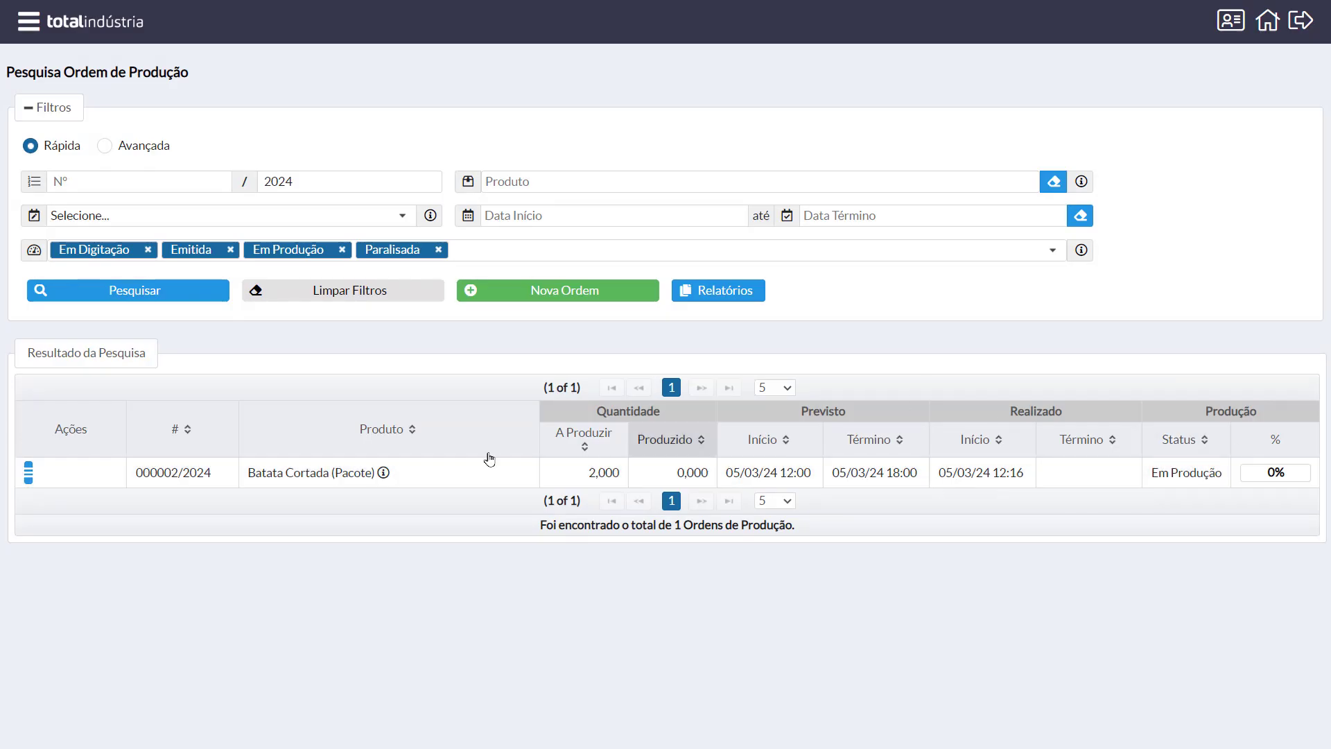
Step: Save a quick reporting entry of 2,000 produced for the Batata Cortada order, keeping the status Em Produção
click(30, 475)
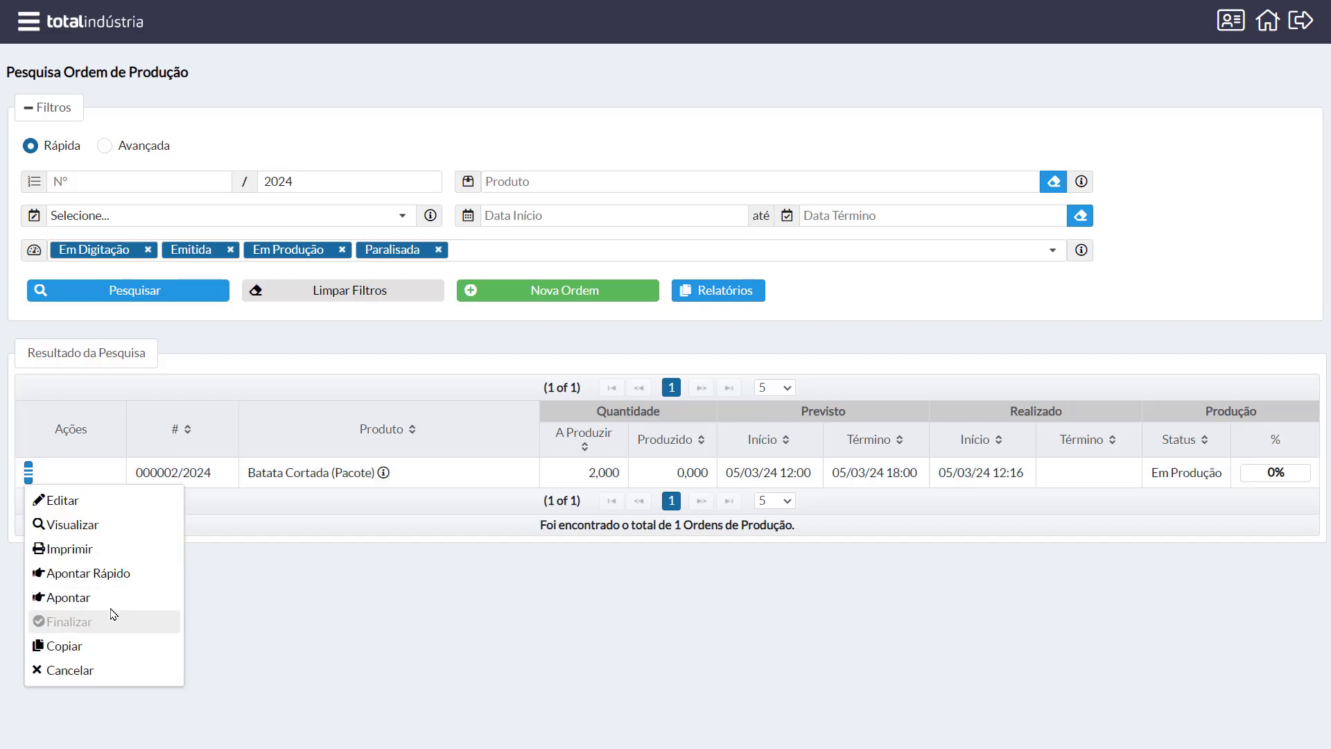
click(109, 572)
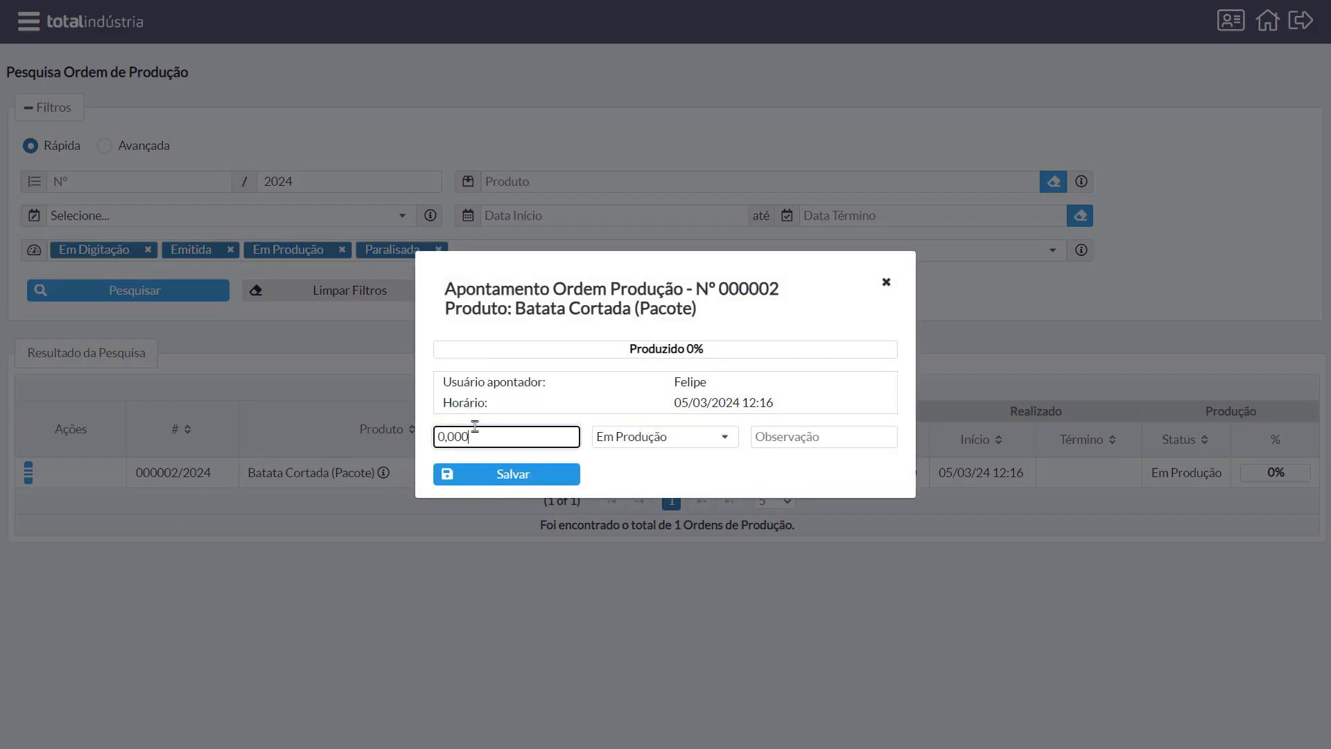
text(2)
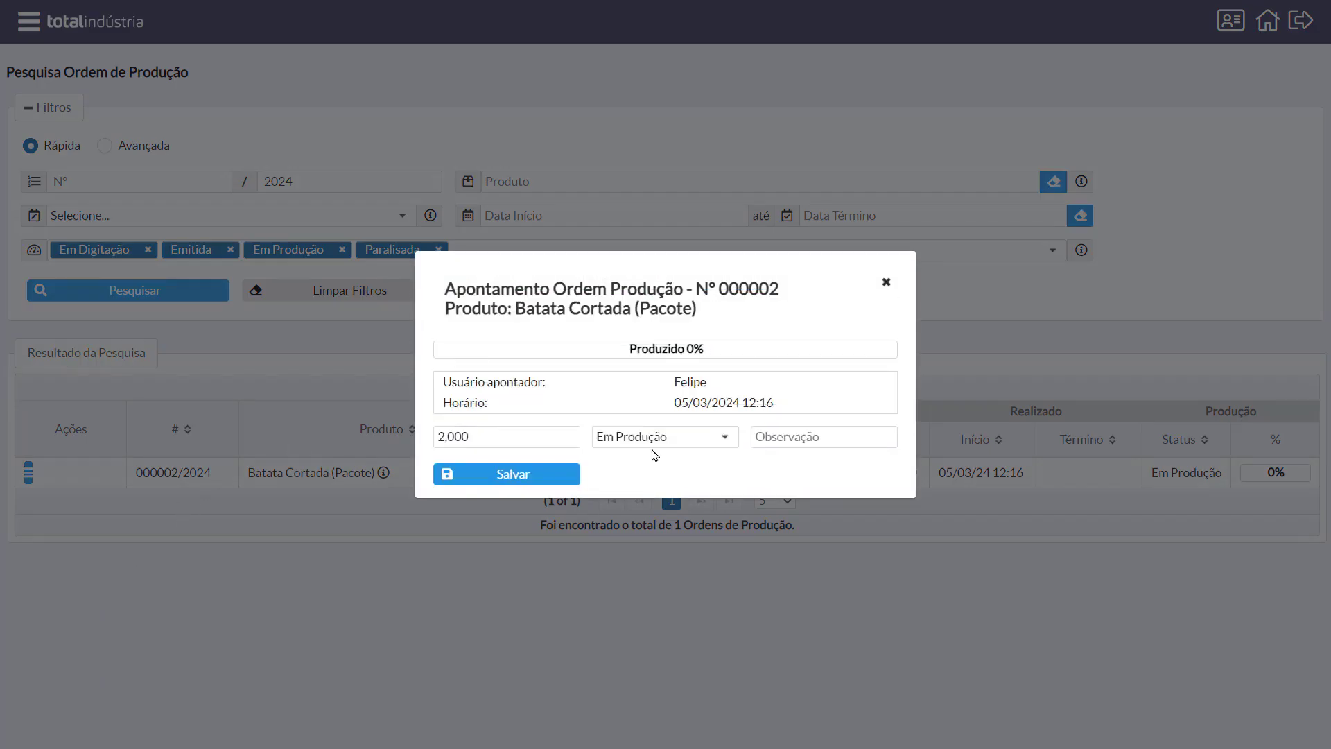
click(514, 474)
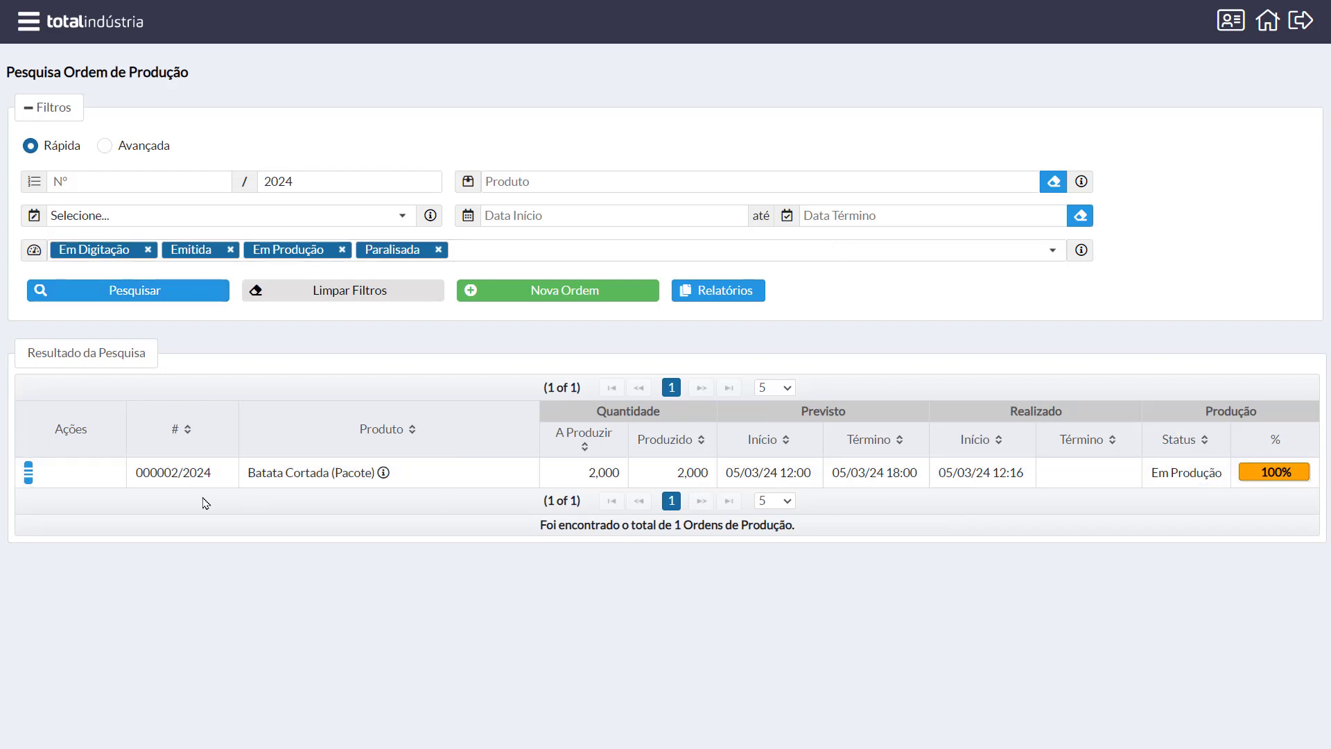
click(27, 473)
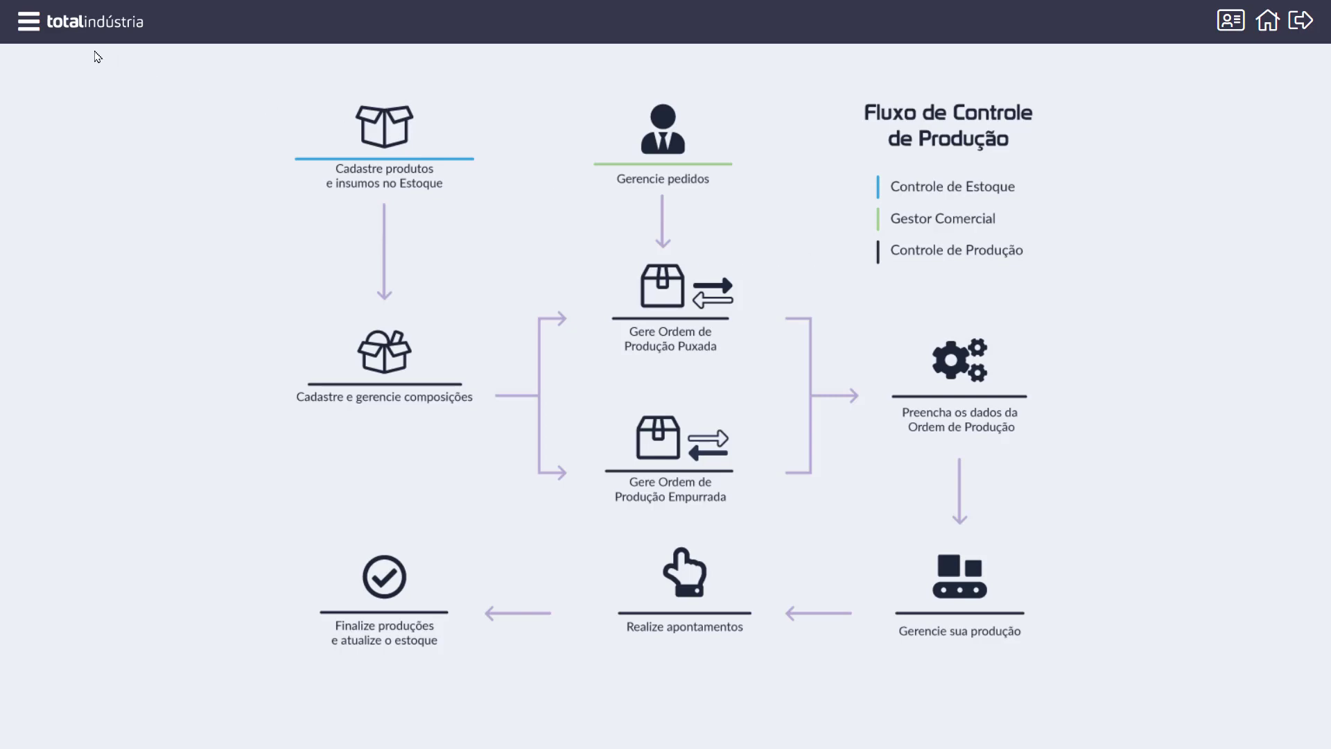
Step: Open the production dashboard and examine the order status, production and product charts
click(26, 27)
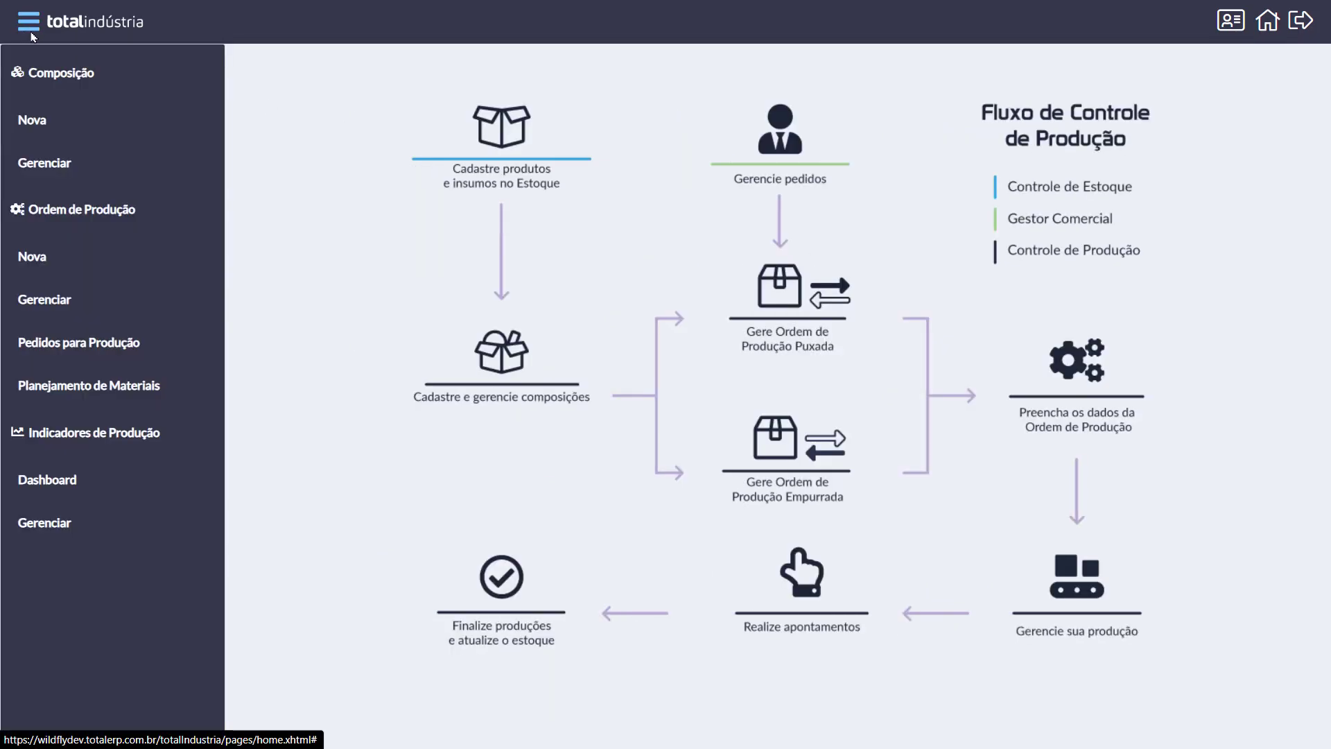
click(102, 479)
click(170, 470)
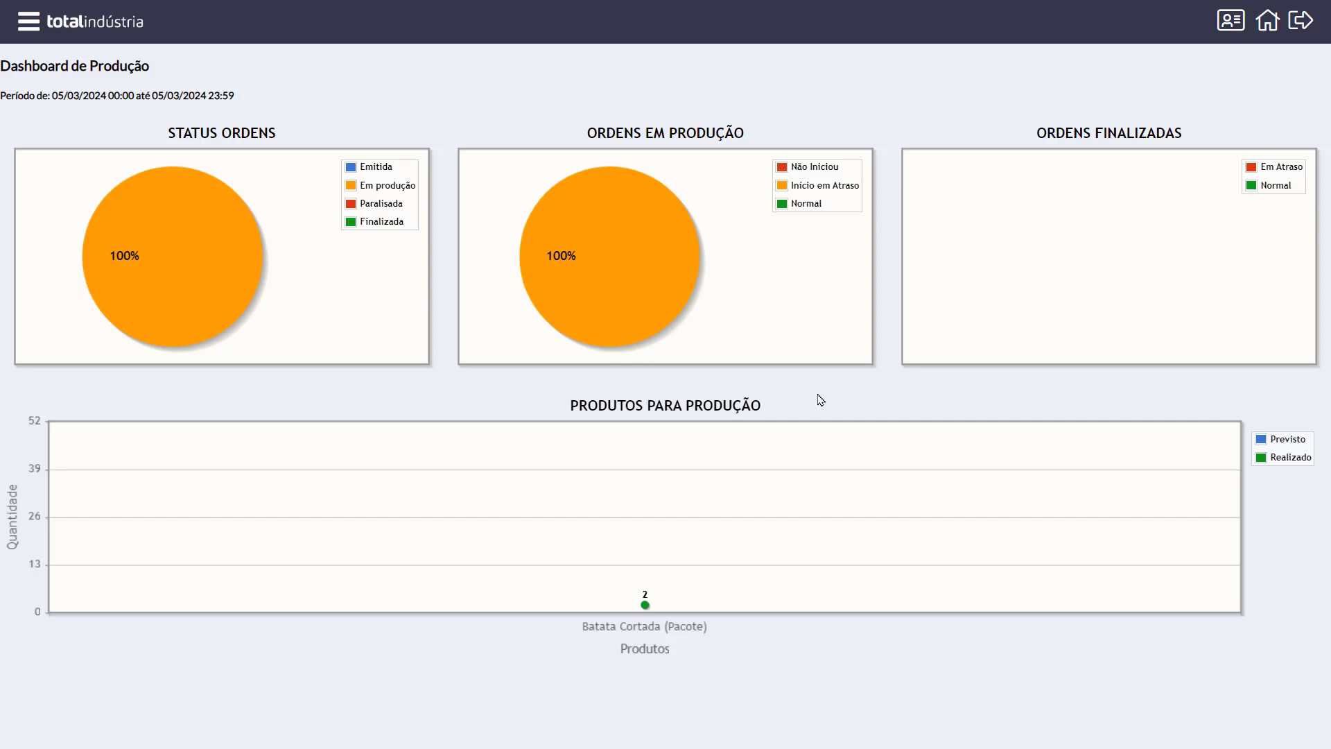
Step: Search the production indicators for orders with a planned start between 05/03/24 00:00:00 and 05/03/24 23:59:59
click(28, 21)
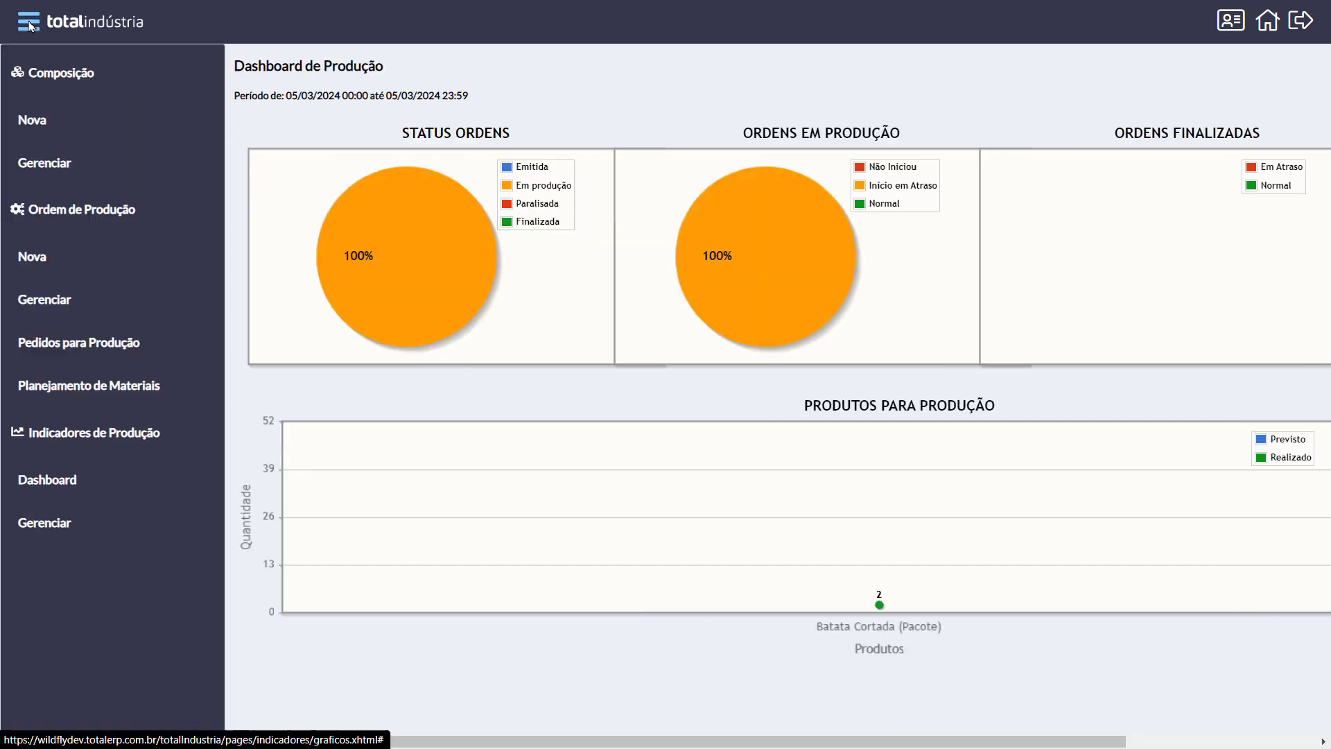
click(90, 523)
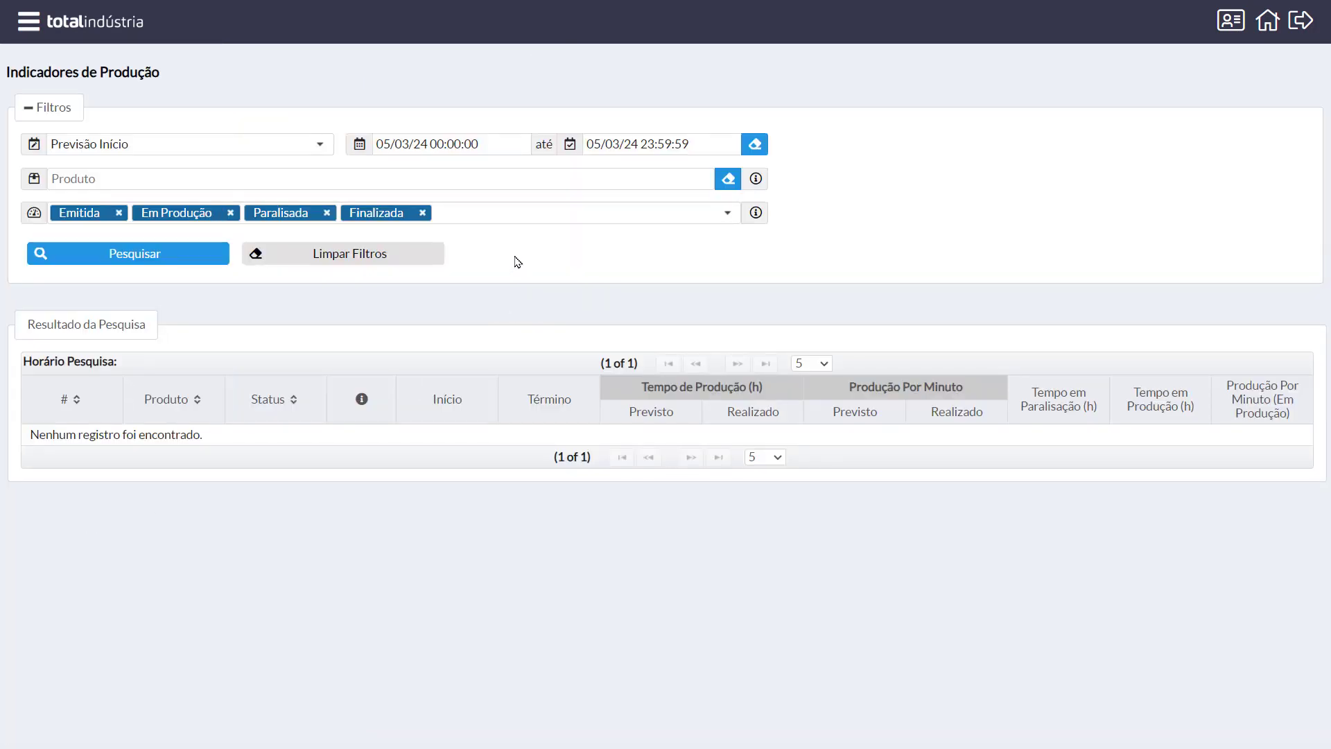
click(184, 258)
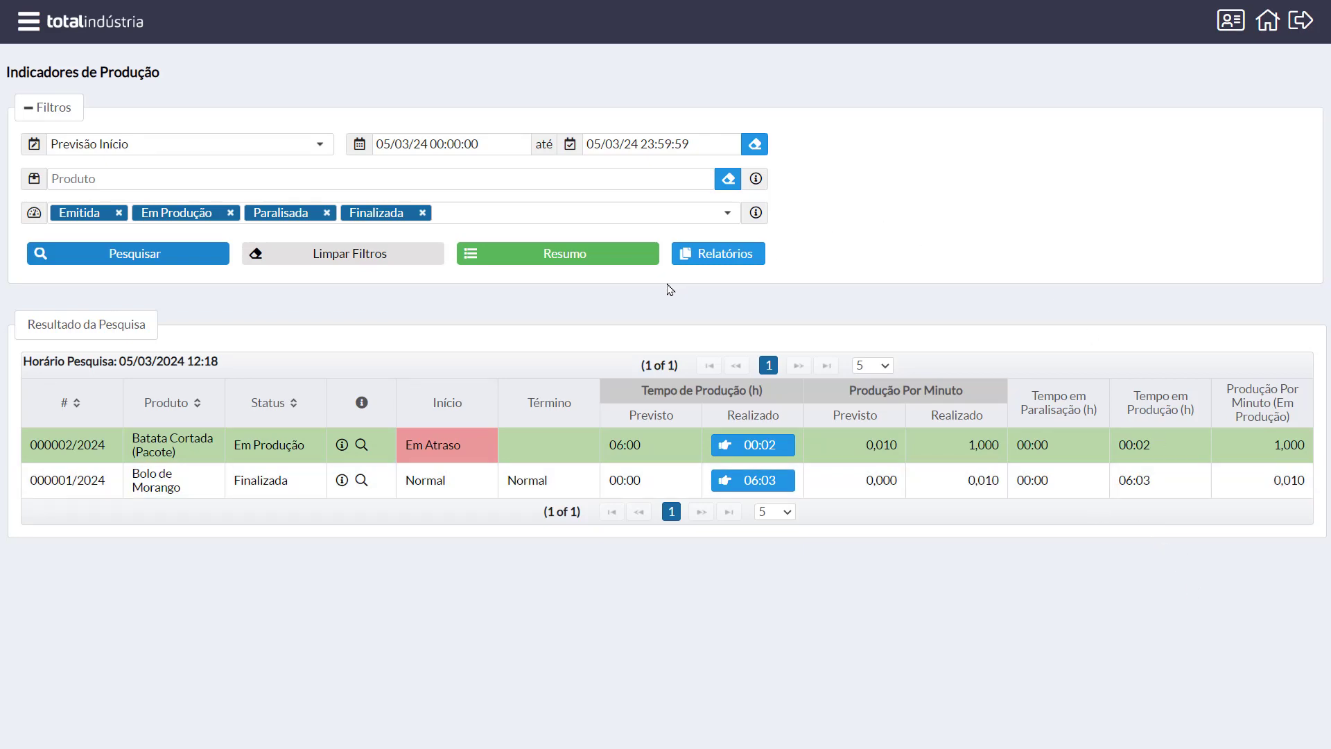
Step: View the general summary (Resumo) of finalized orders, close it and view the available indicator reports
click(603, 251)
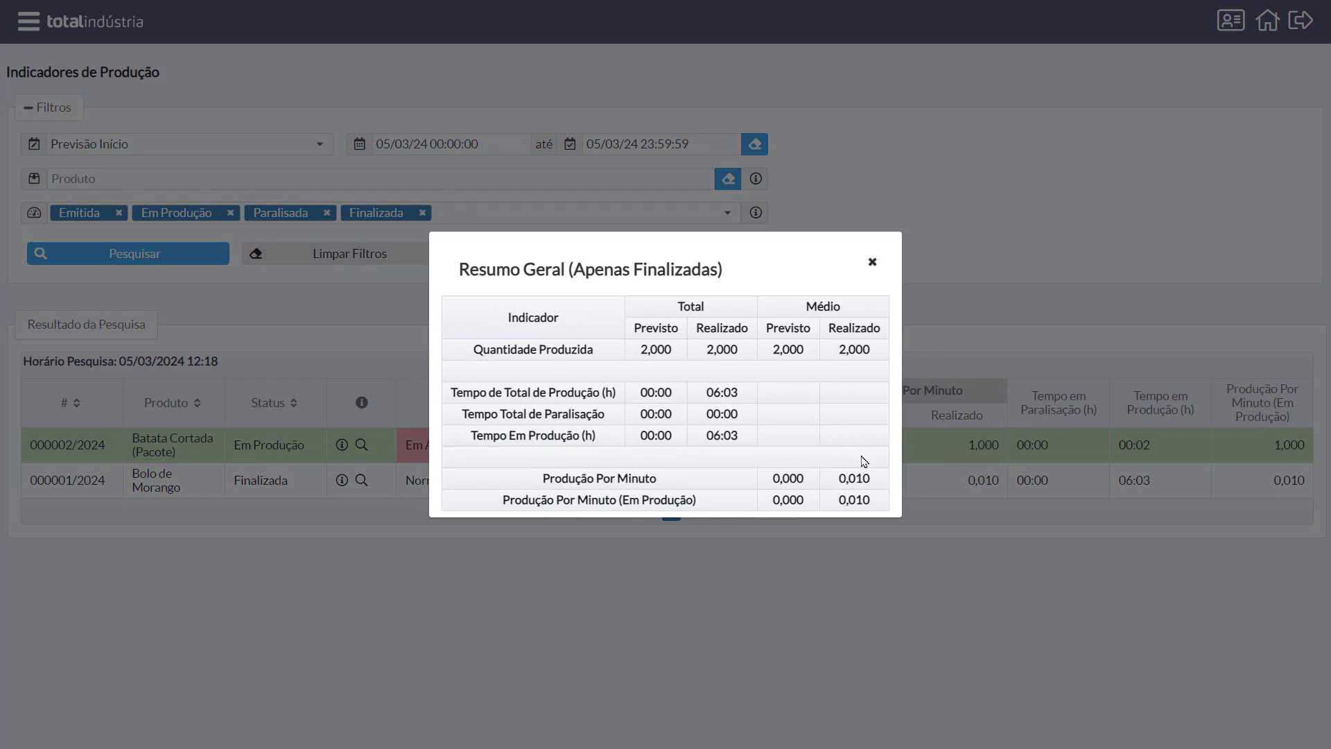
click(872, 264)
click(721, 254)
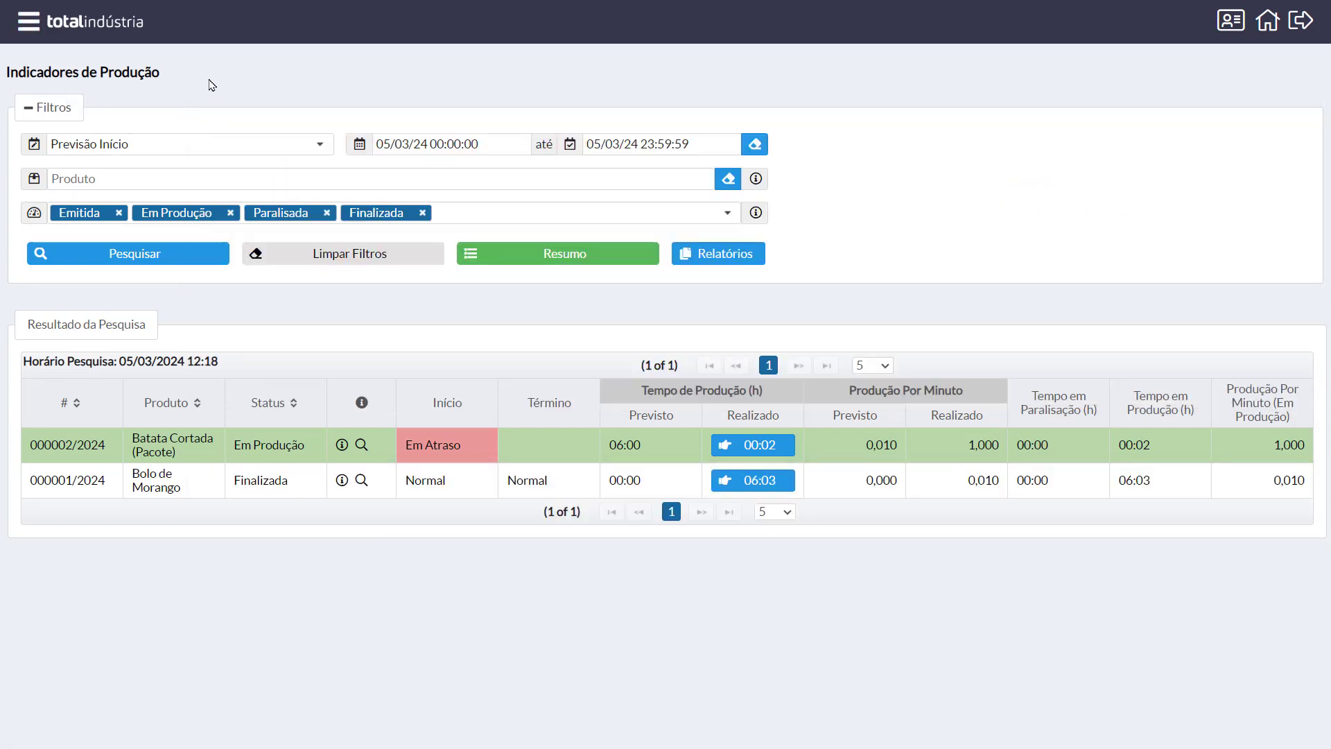
Step: Search the material planning for issued, in-production and halted orders, and view the products for production
click(29, 22)
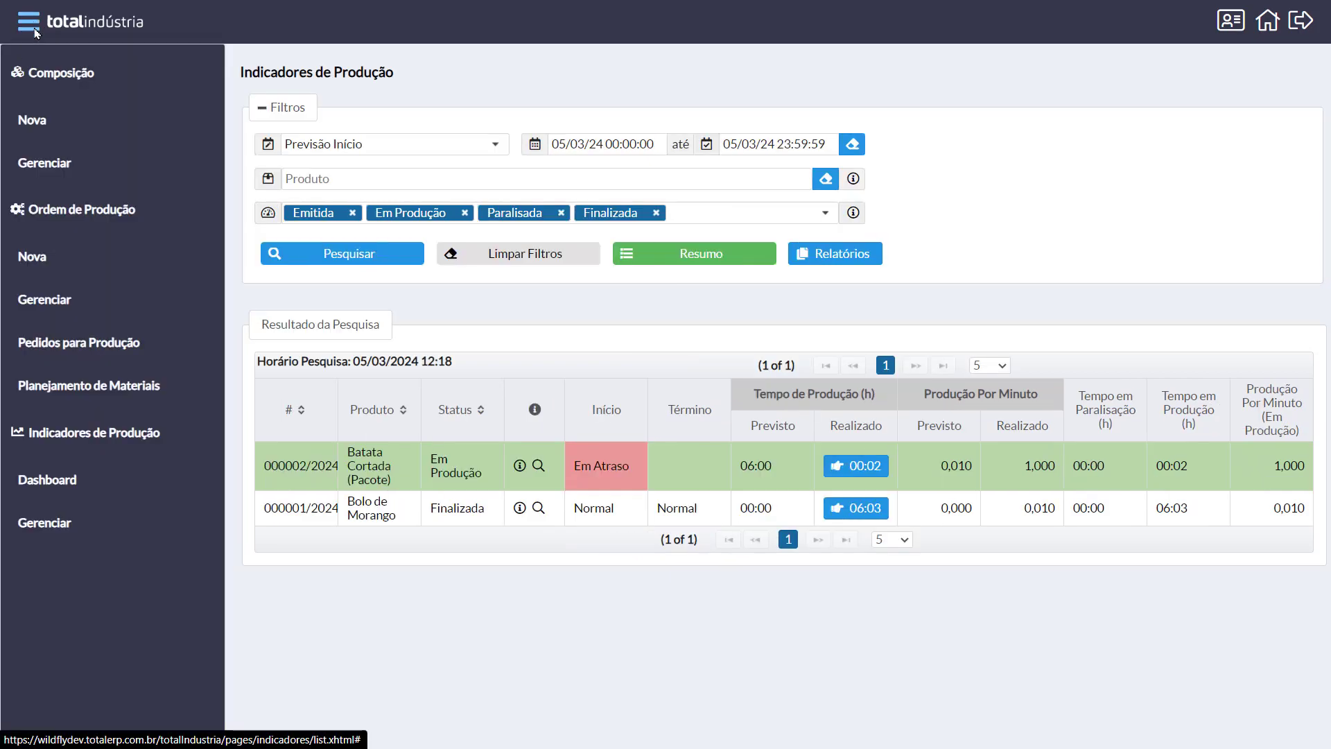
click(139, 390)
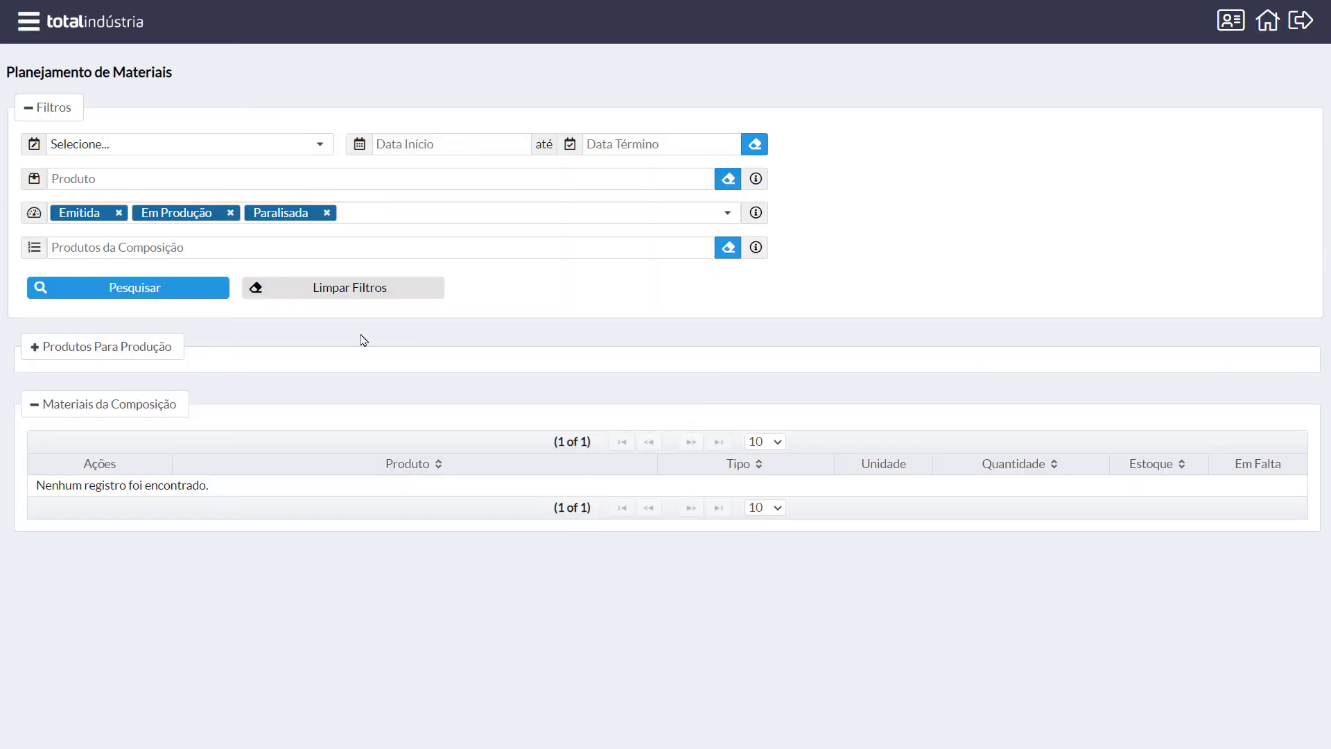
click(152, 290)
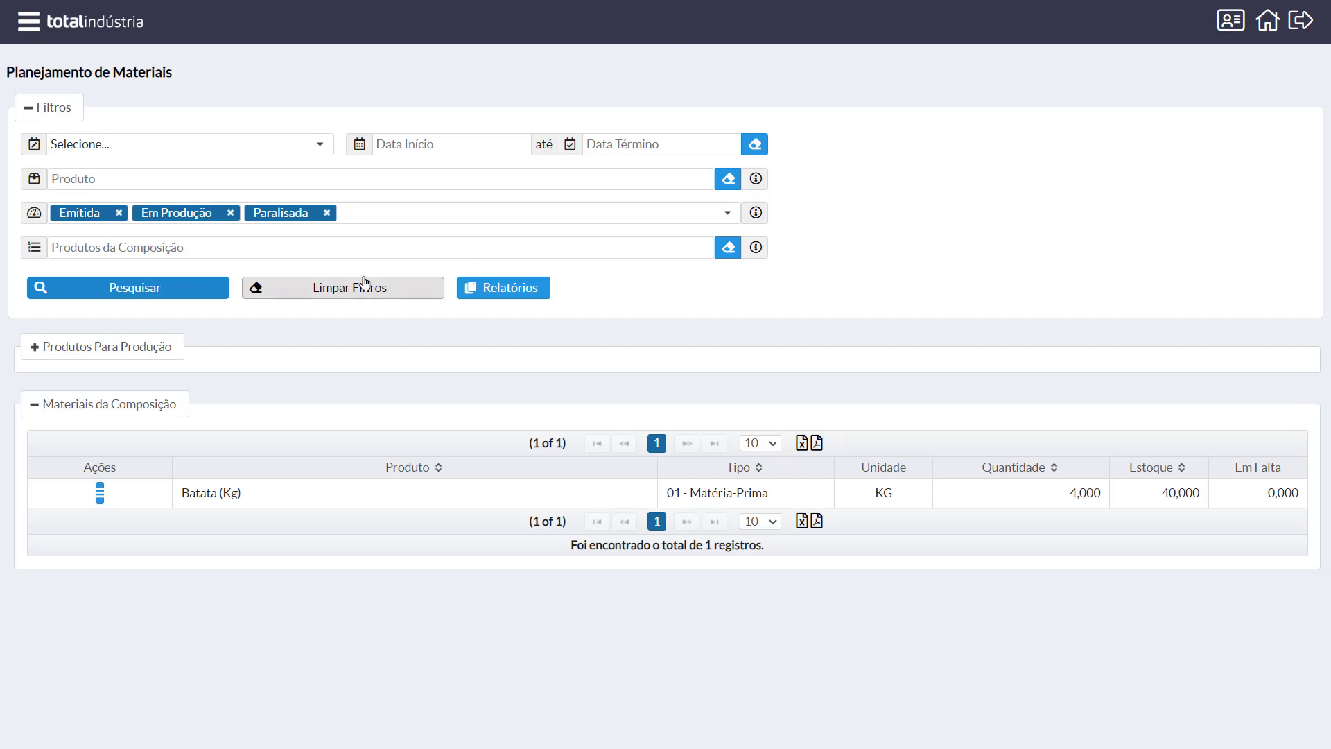
click(144, 343)
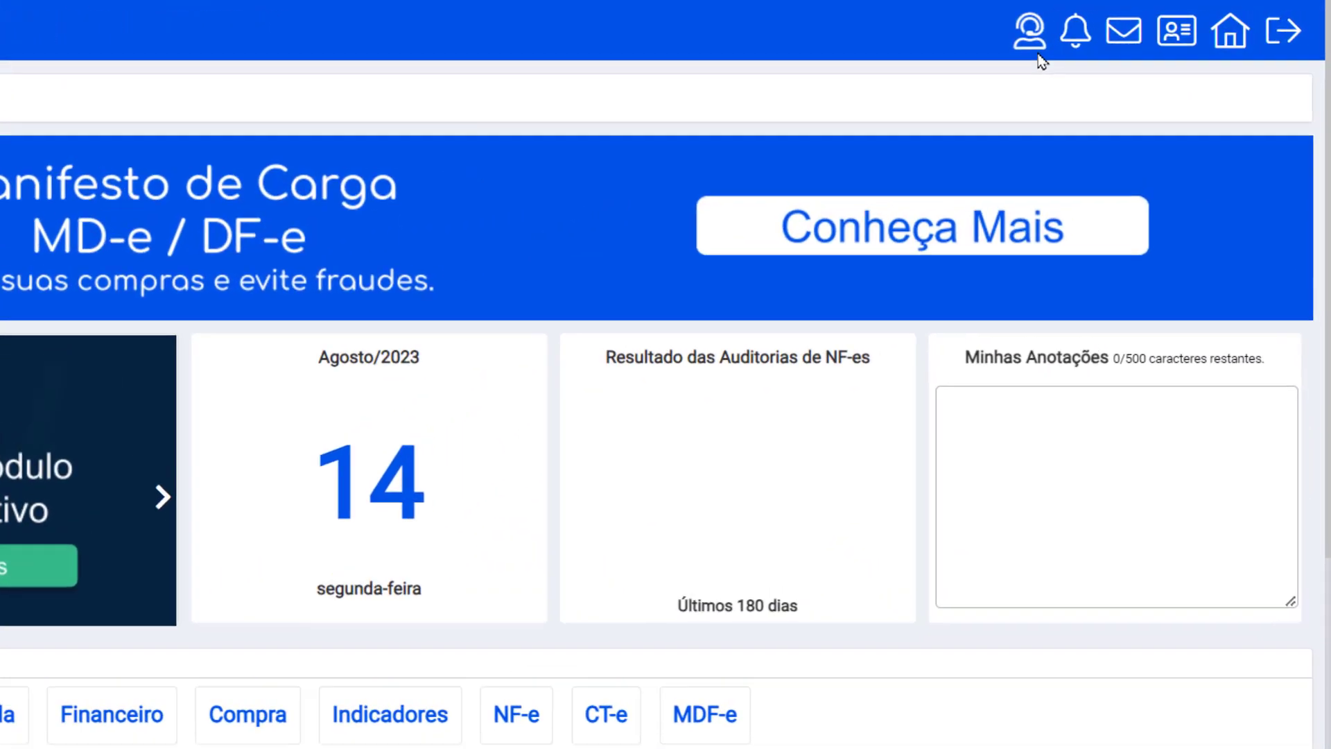
Step: Switch to the Totalerp home page and view its support options
click(1031, 43)
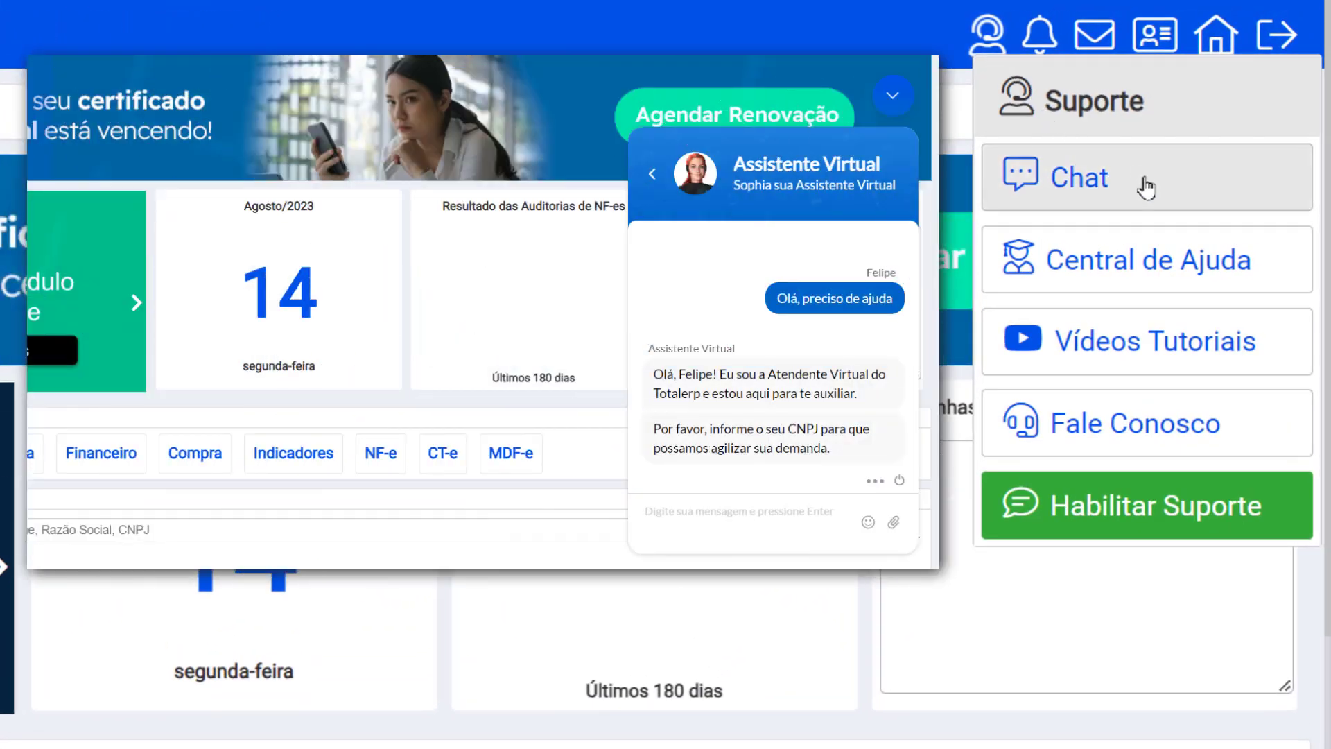